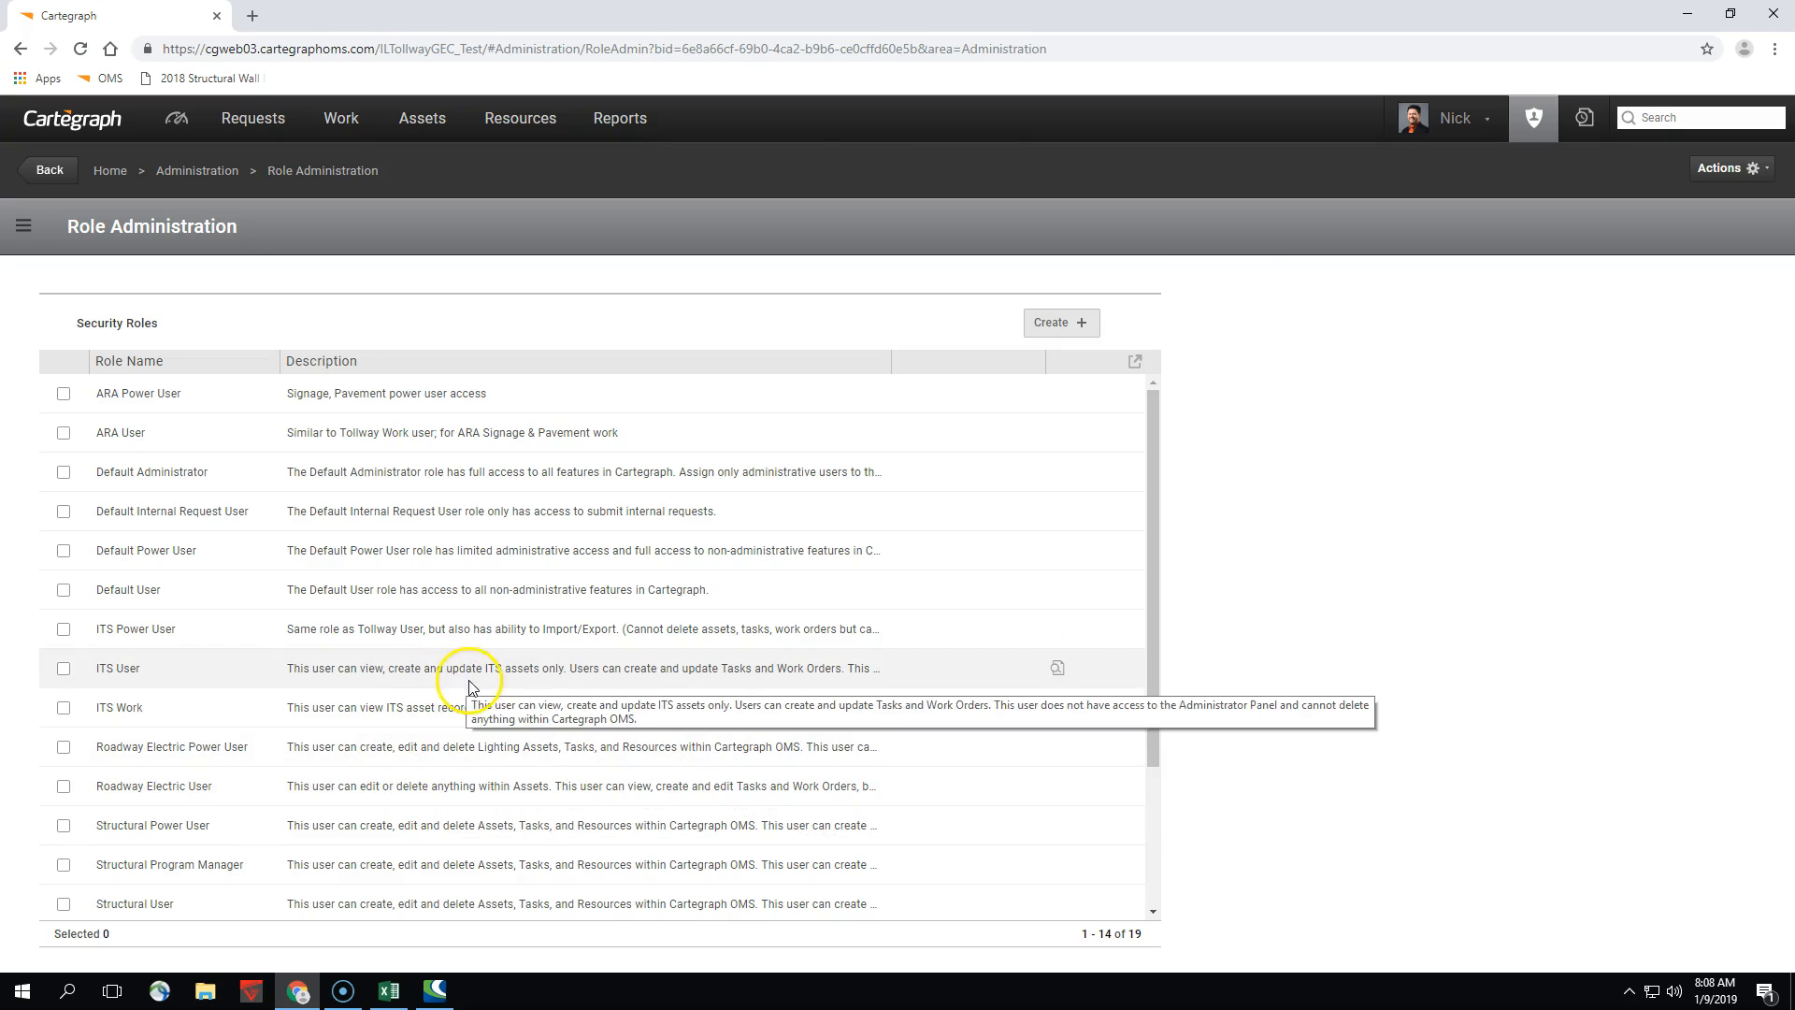
Create a new security role named Test Role with no description and save it
left_click(1051, 328)
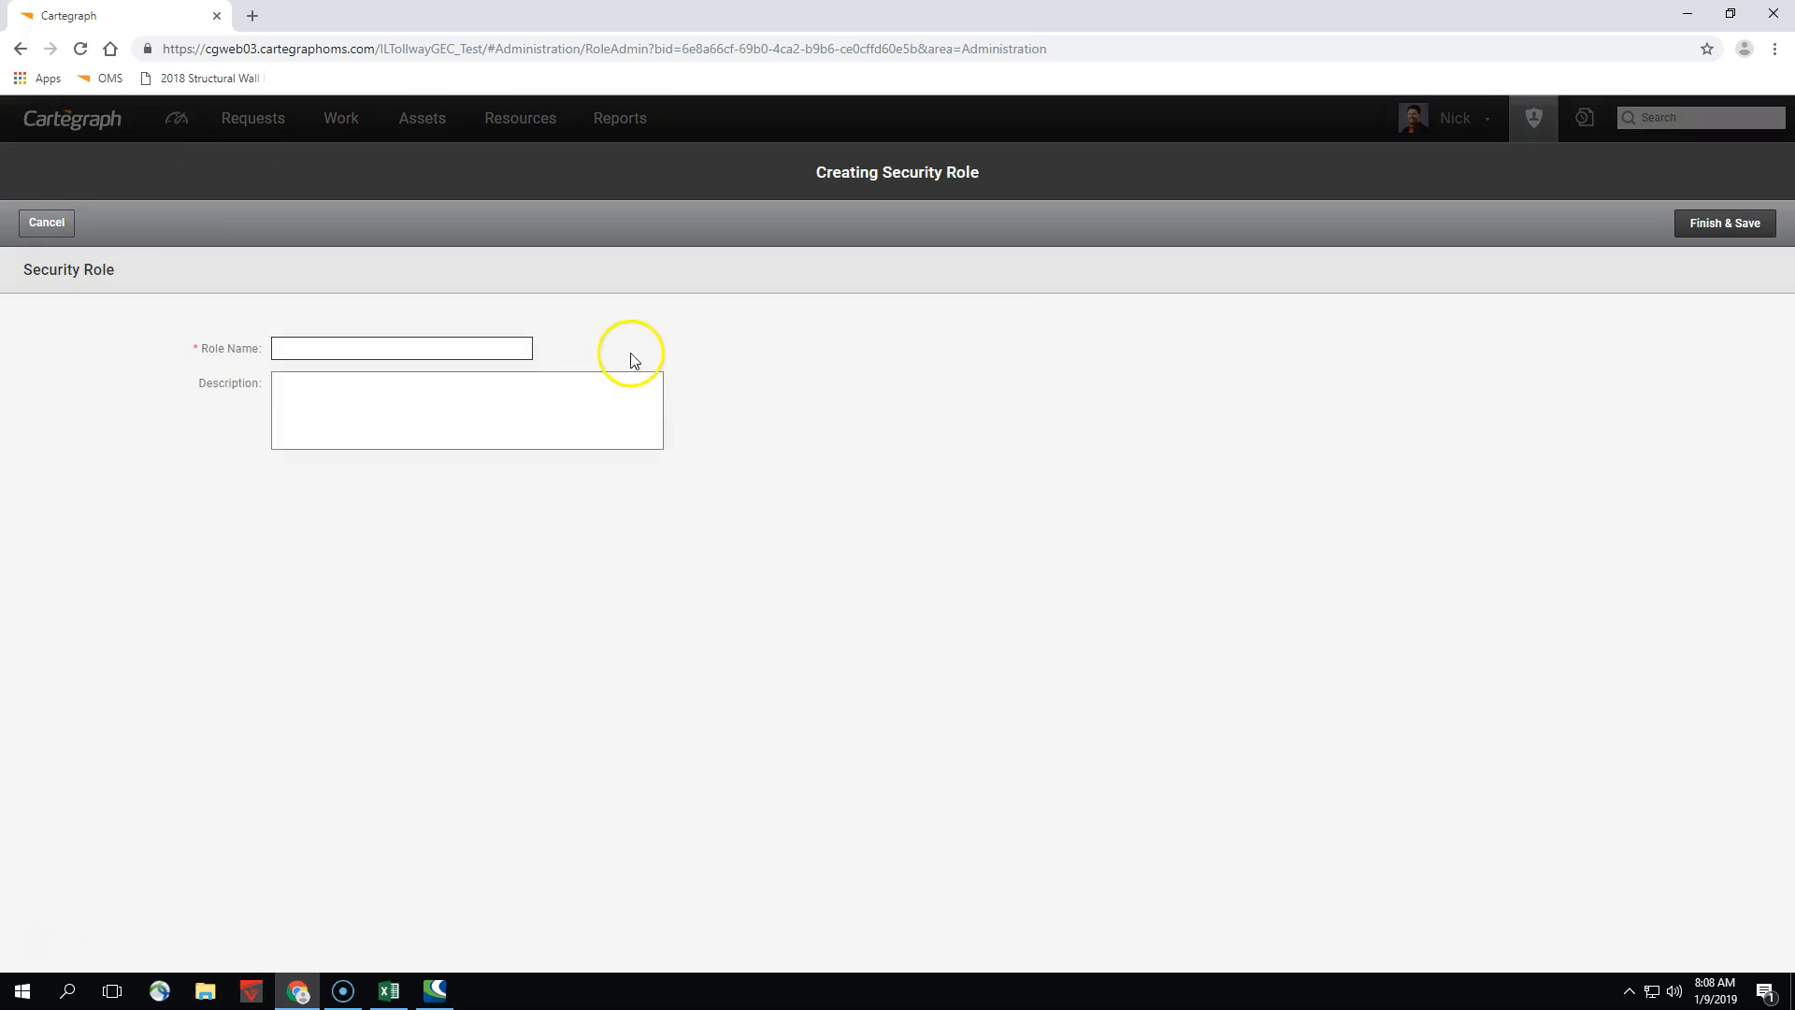
left_click(482, 343)
type("Test Role")
left_click(452, 375)
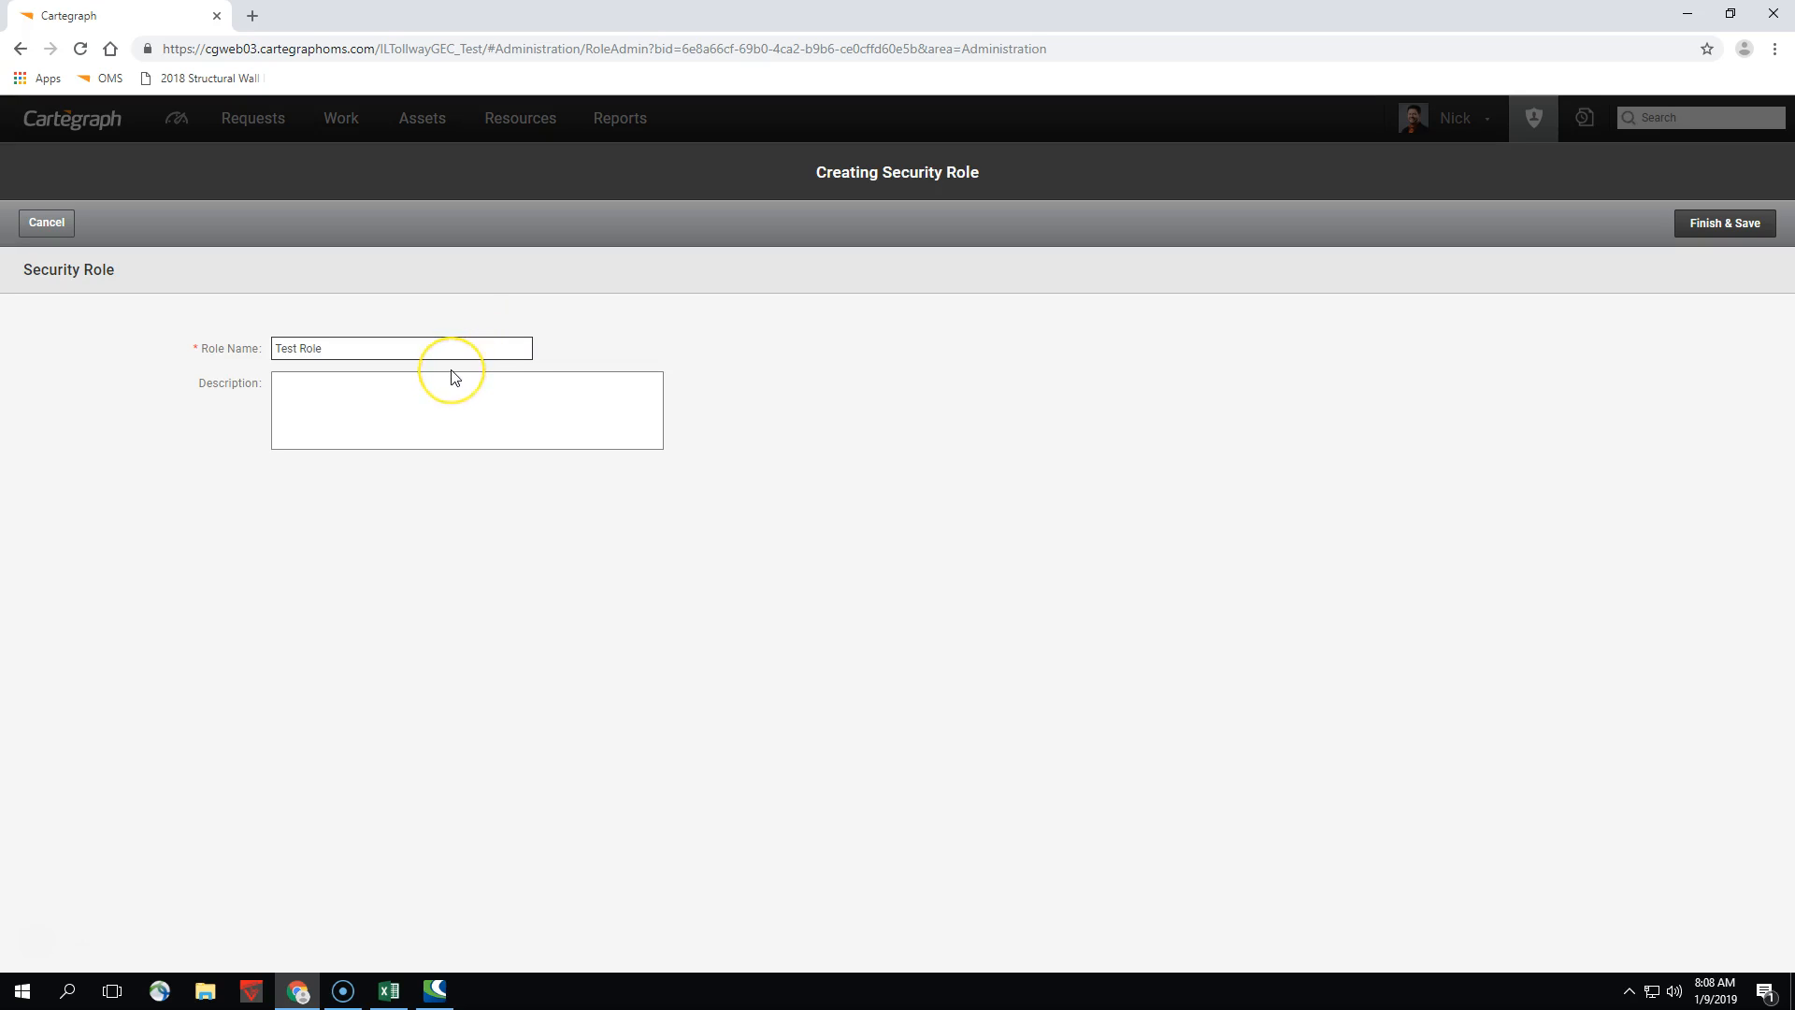
left_click(405, 388)
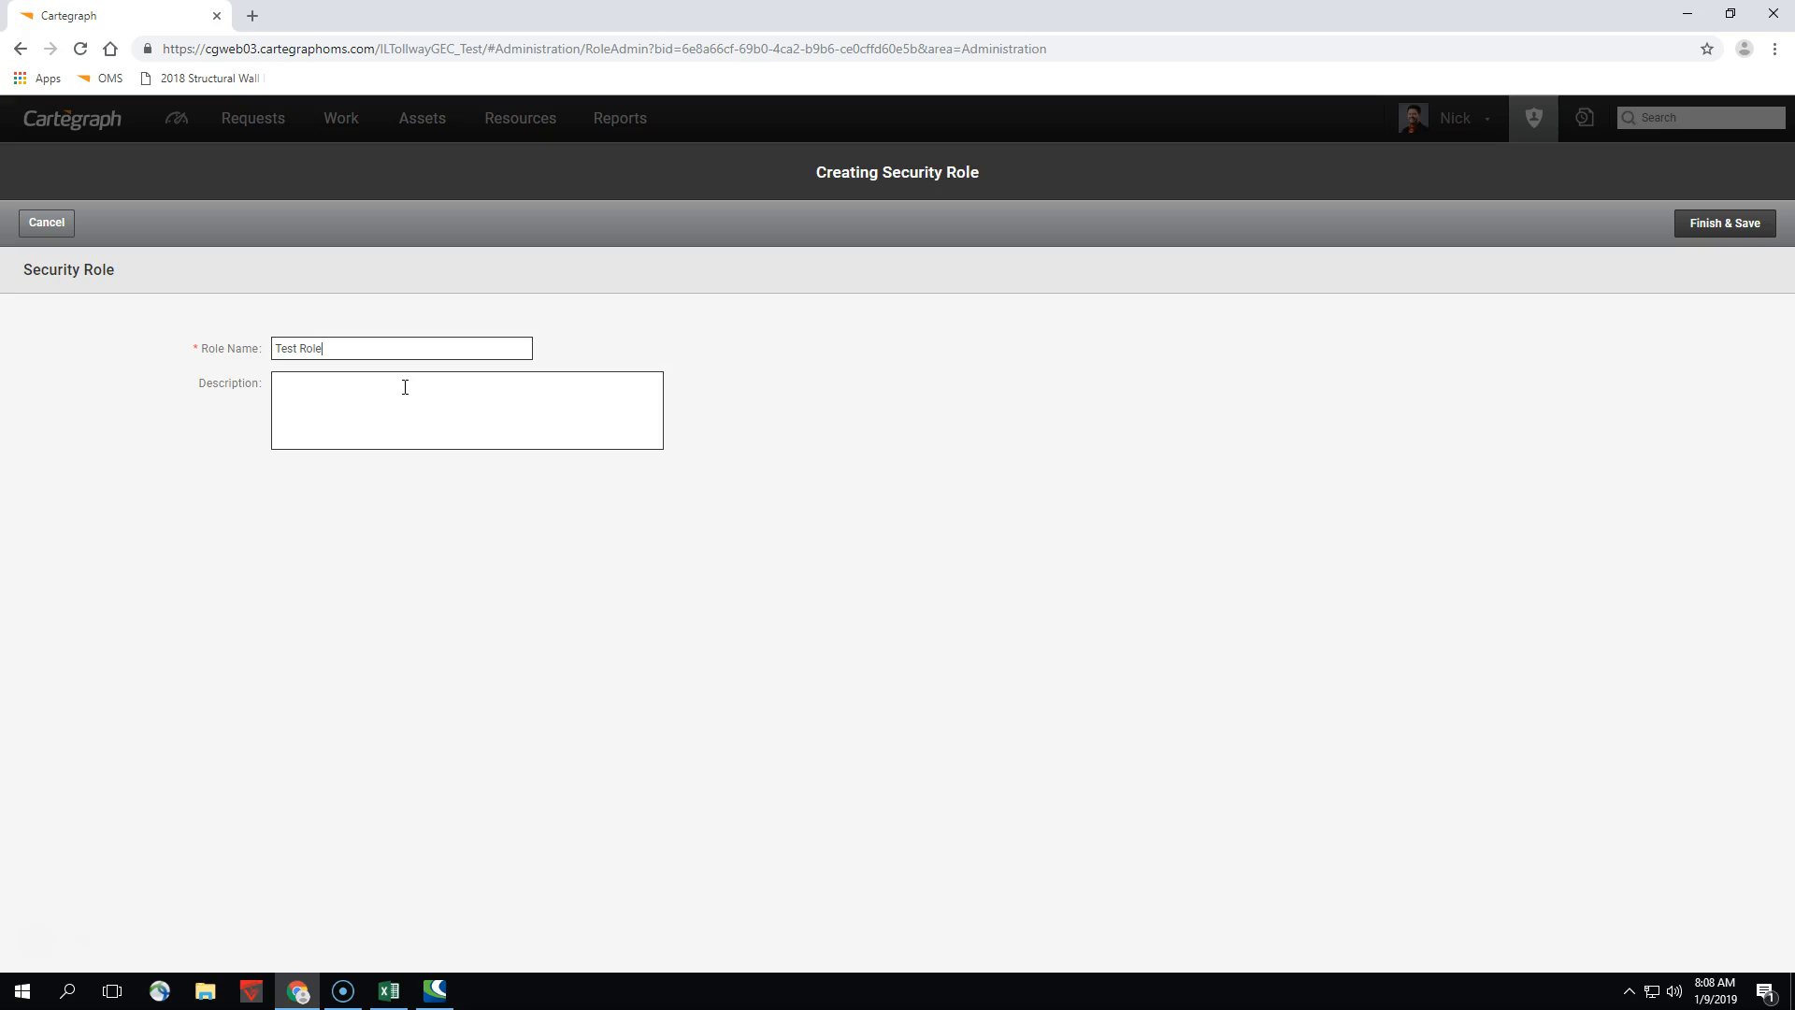
left_click(1694, 226)
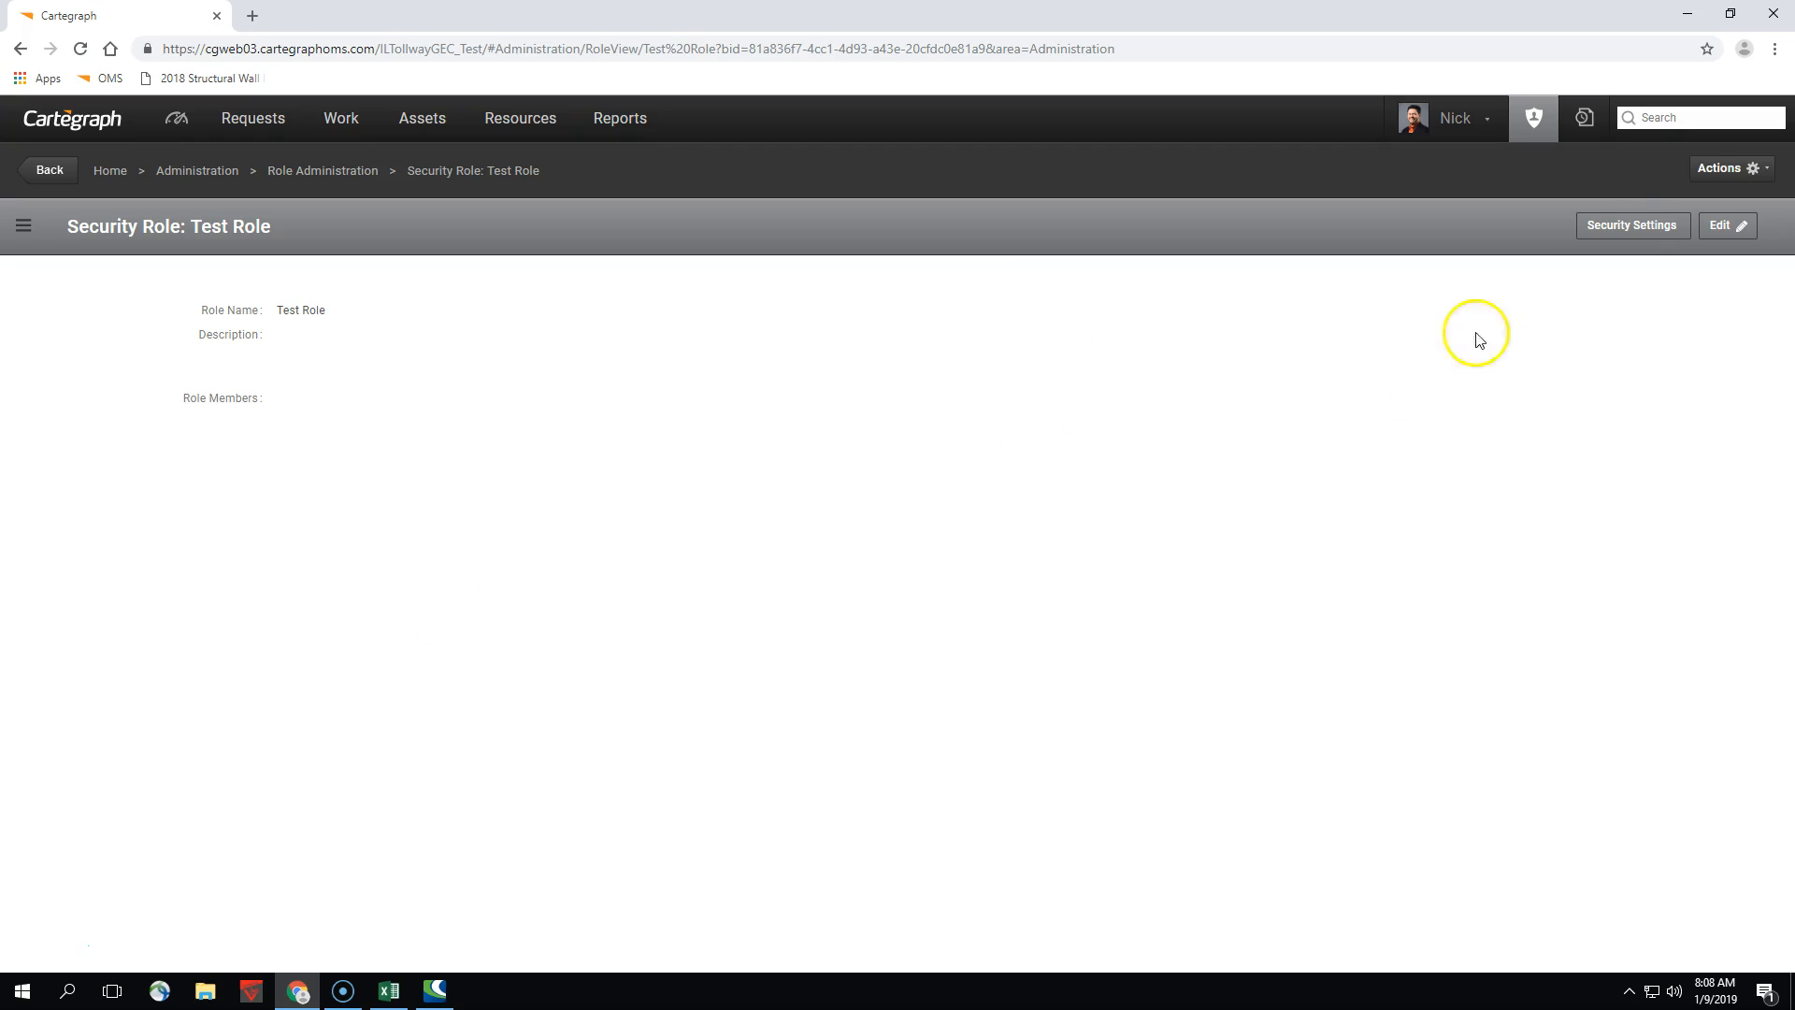
Open the security settings for Test Role and switch access to the Request record type off and back on
left_click(1630, 241)
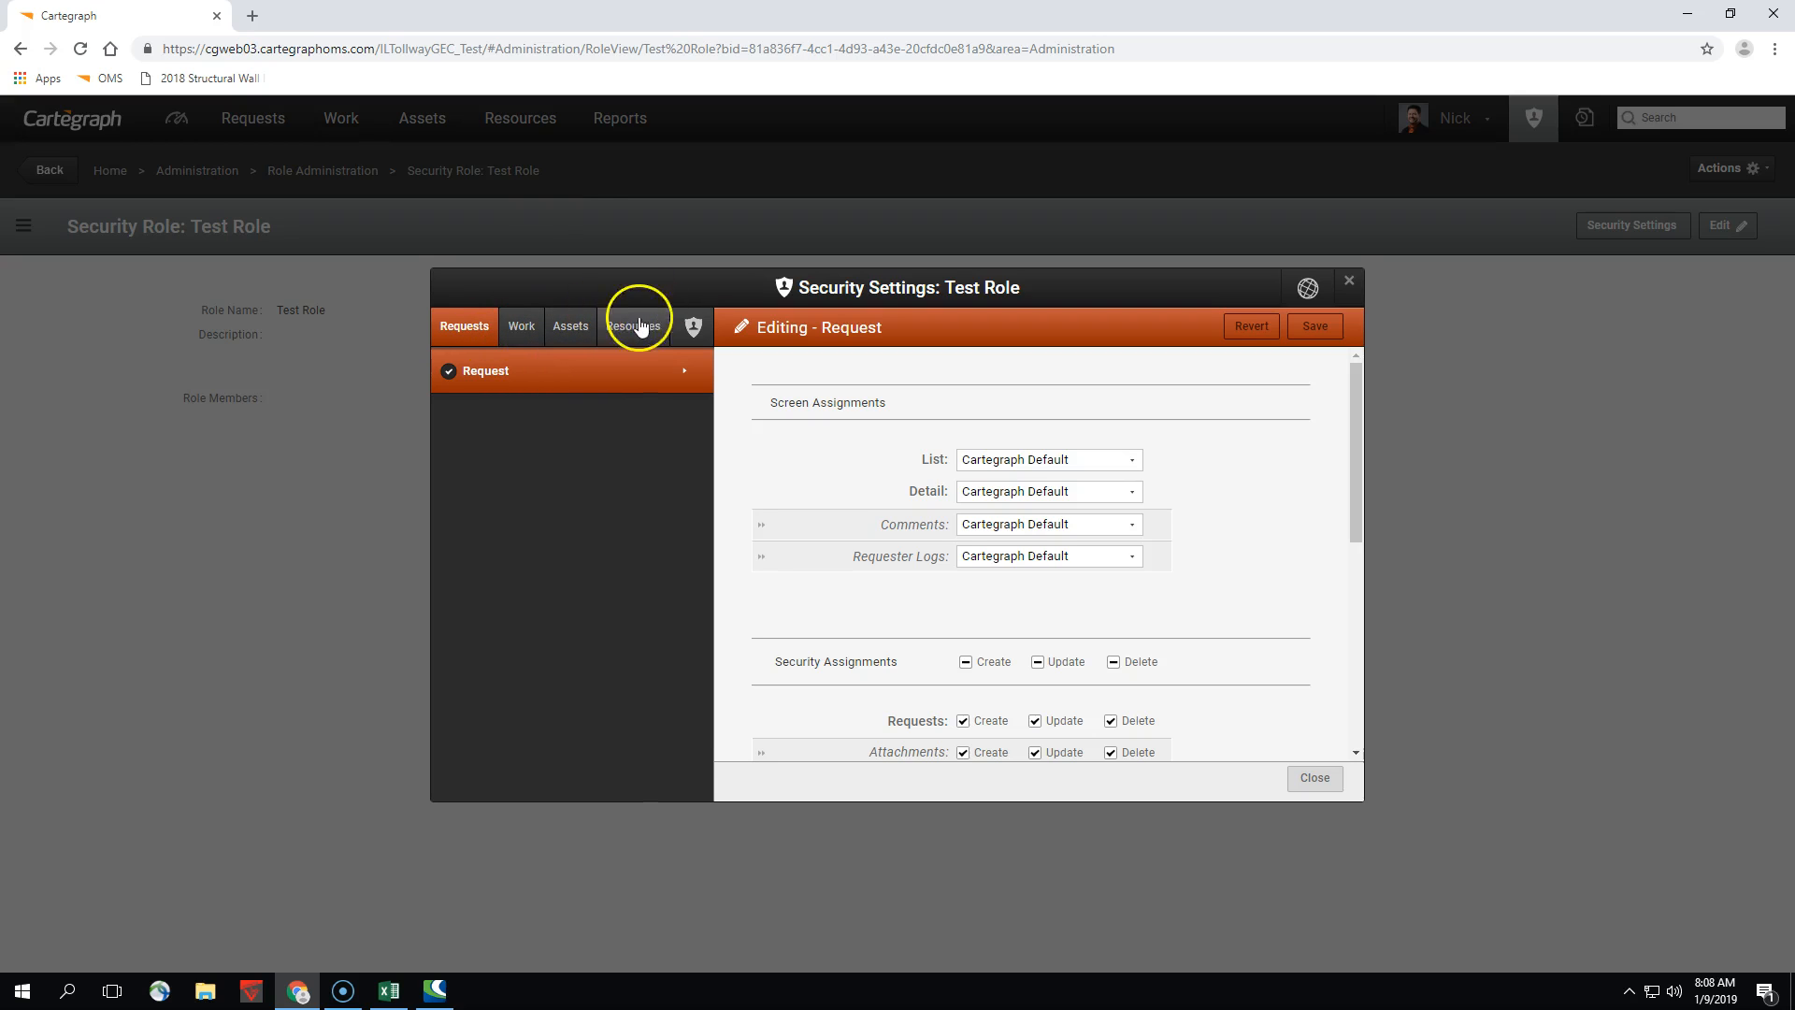
left_click(448, 373)
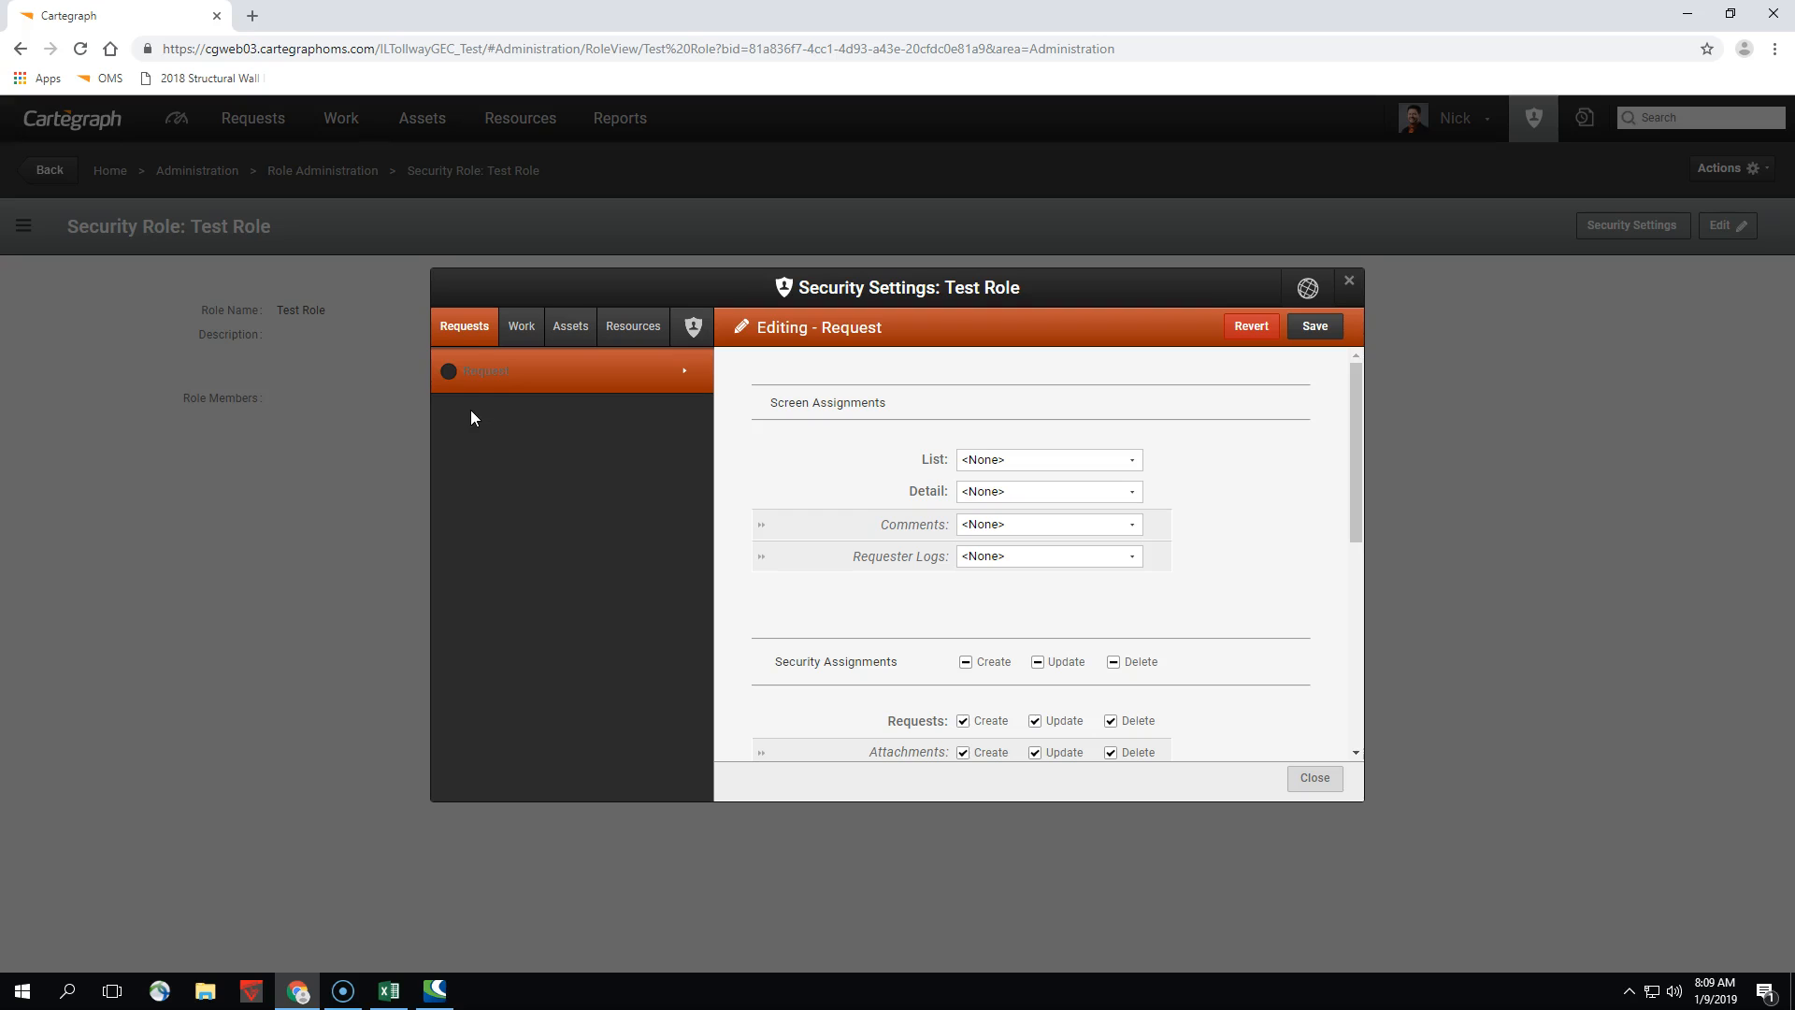
left_click(449, 373)
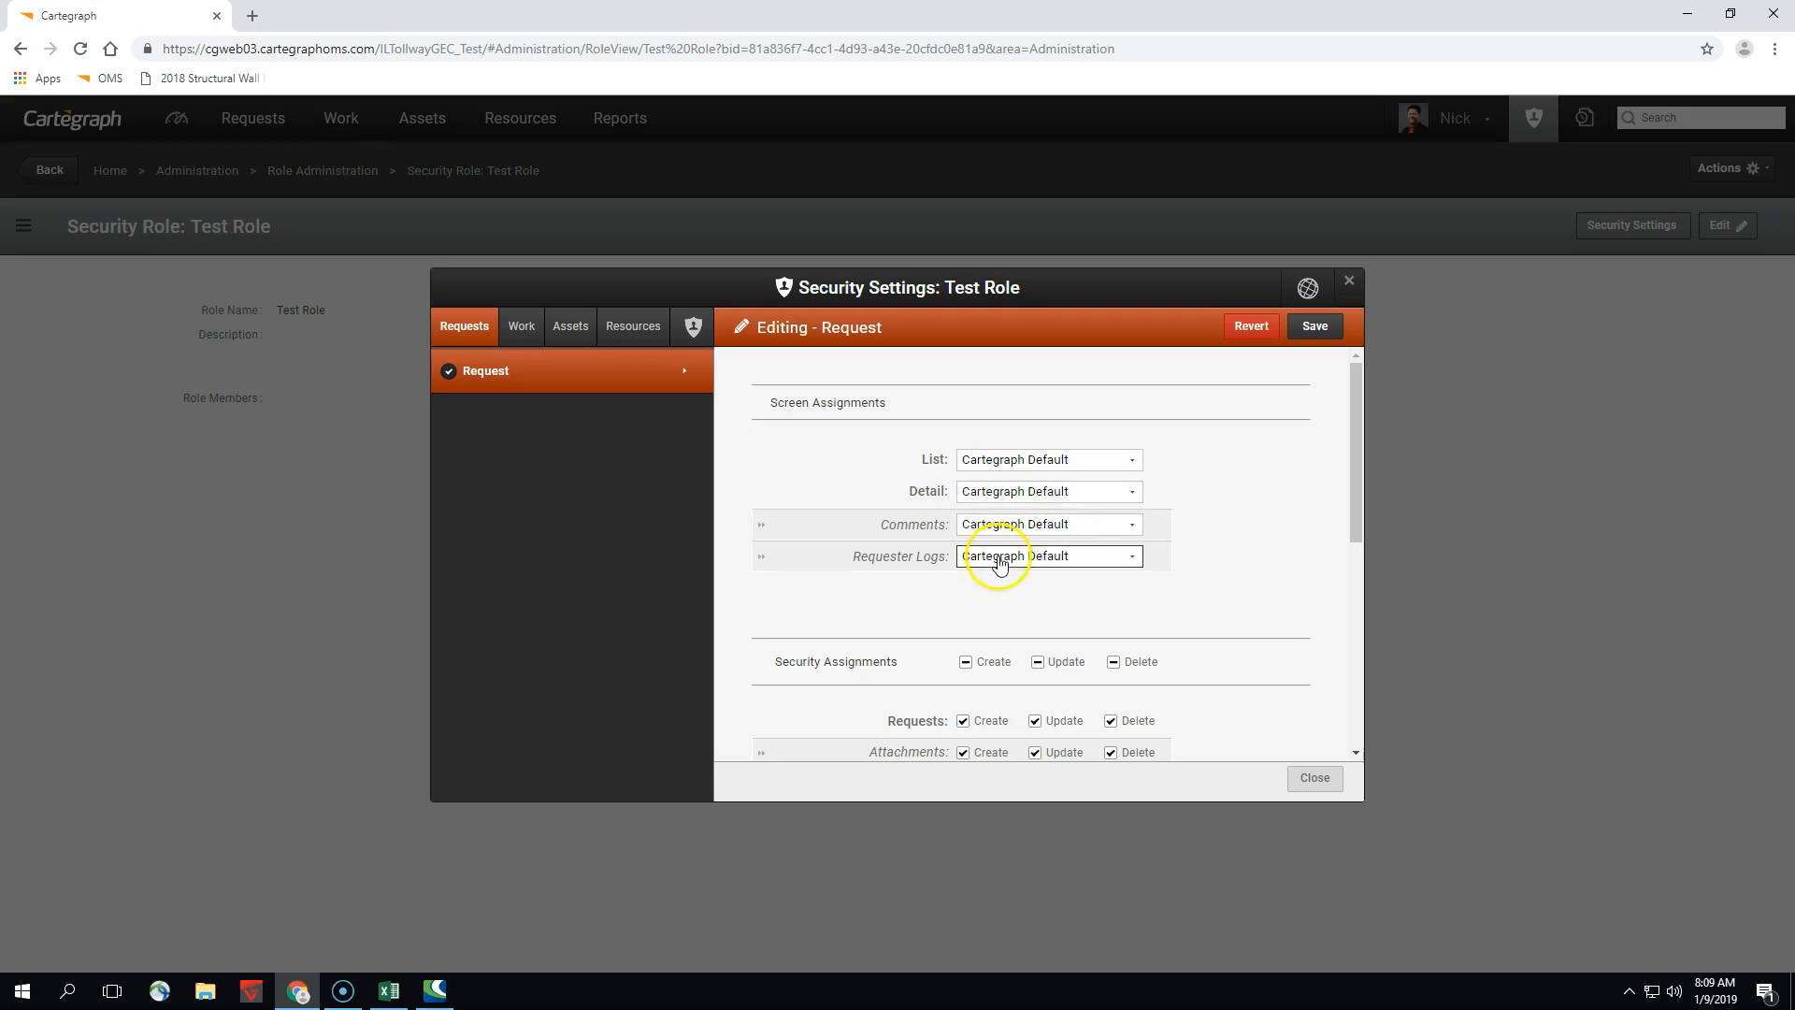
Grant Create for all Request assignments, but remove Update and Delete from Attachments, and Create and Delete from Comments
left_click_drag(1352, 469, 1359, 558)
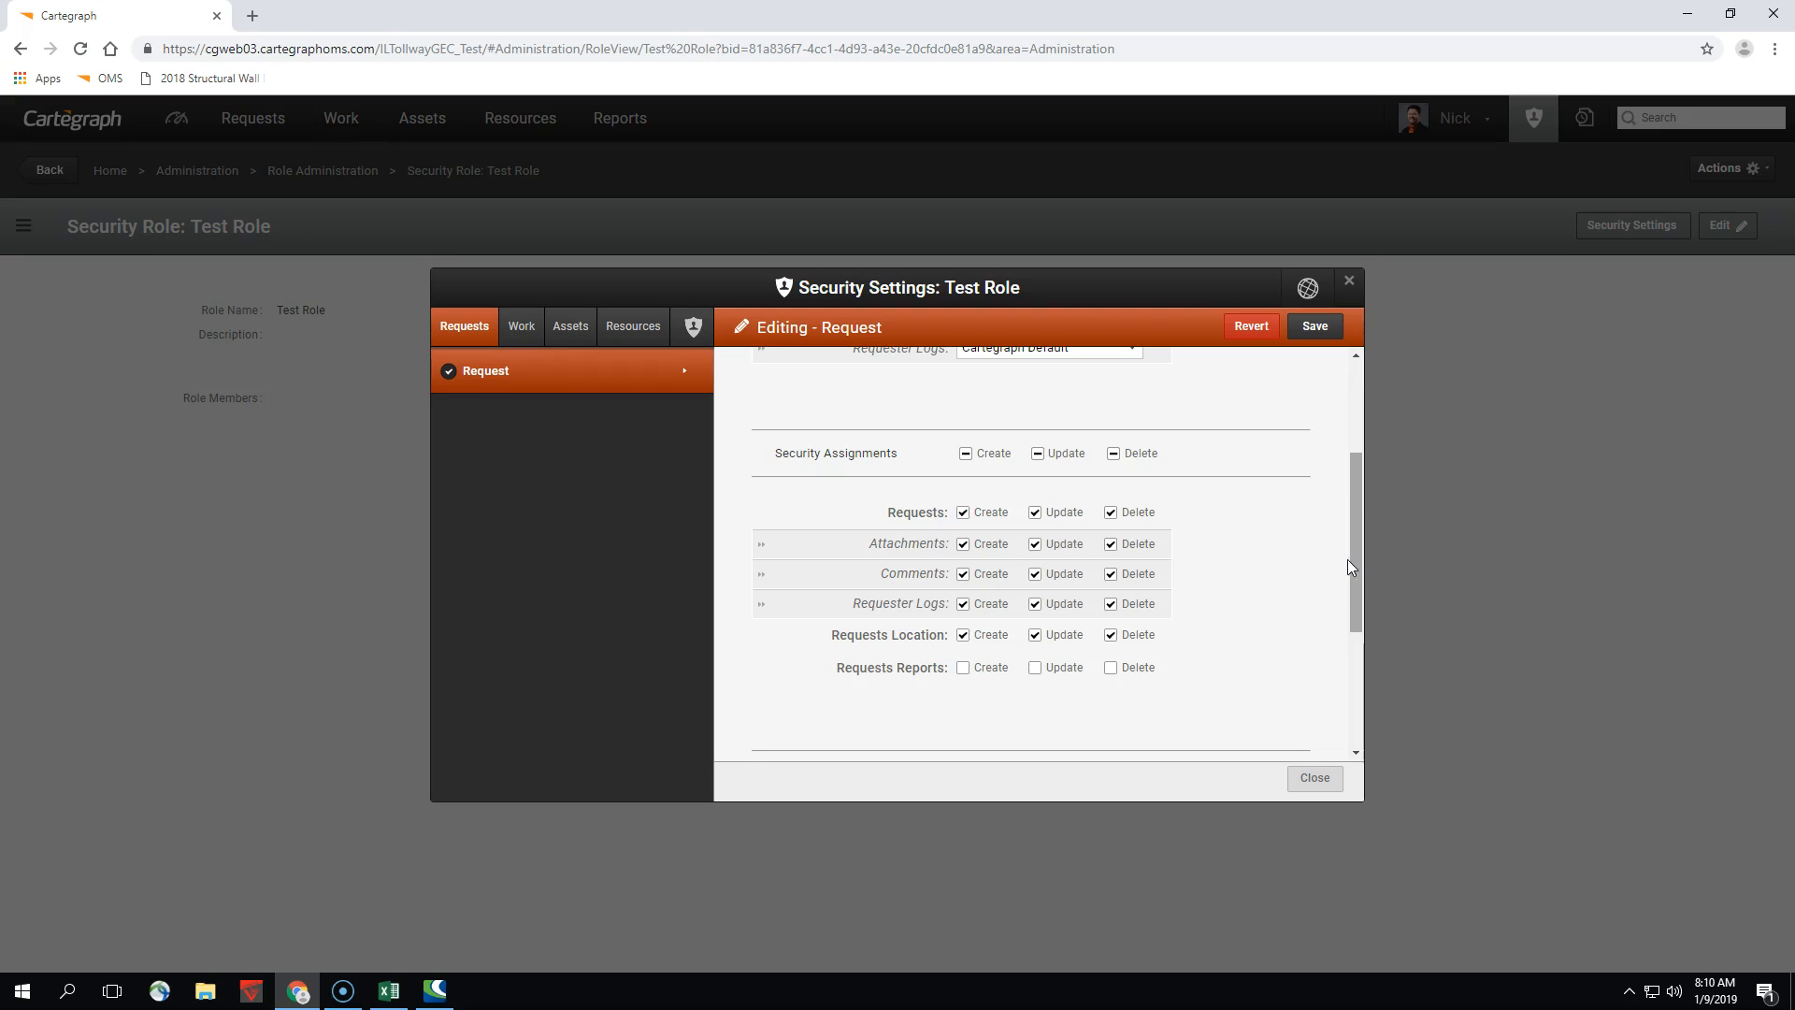
left_click(966, 453)
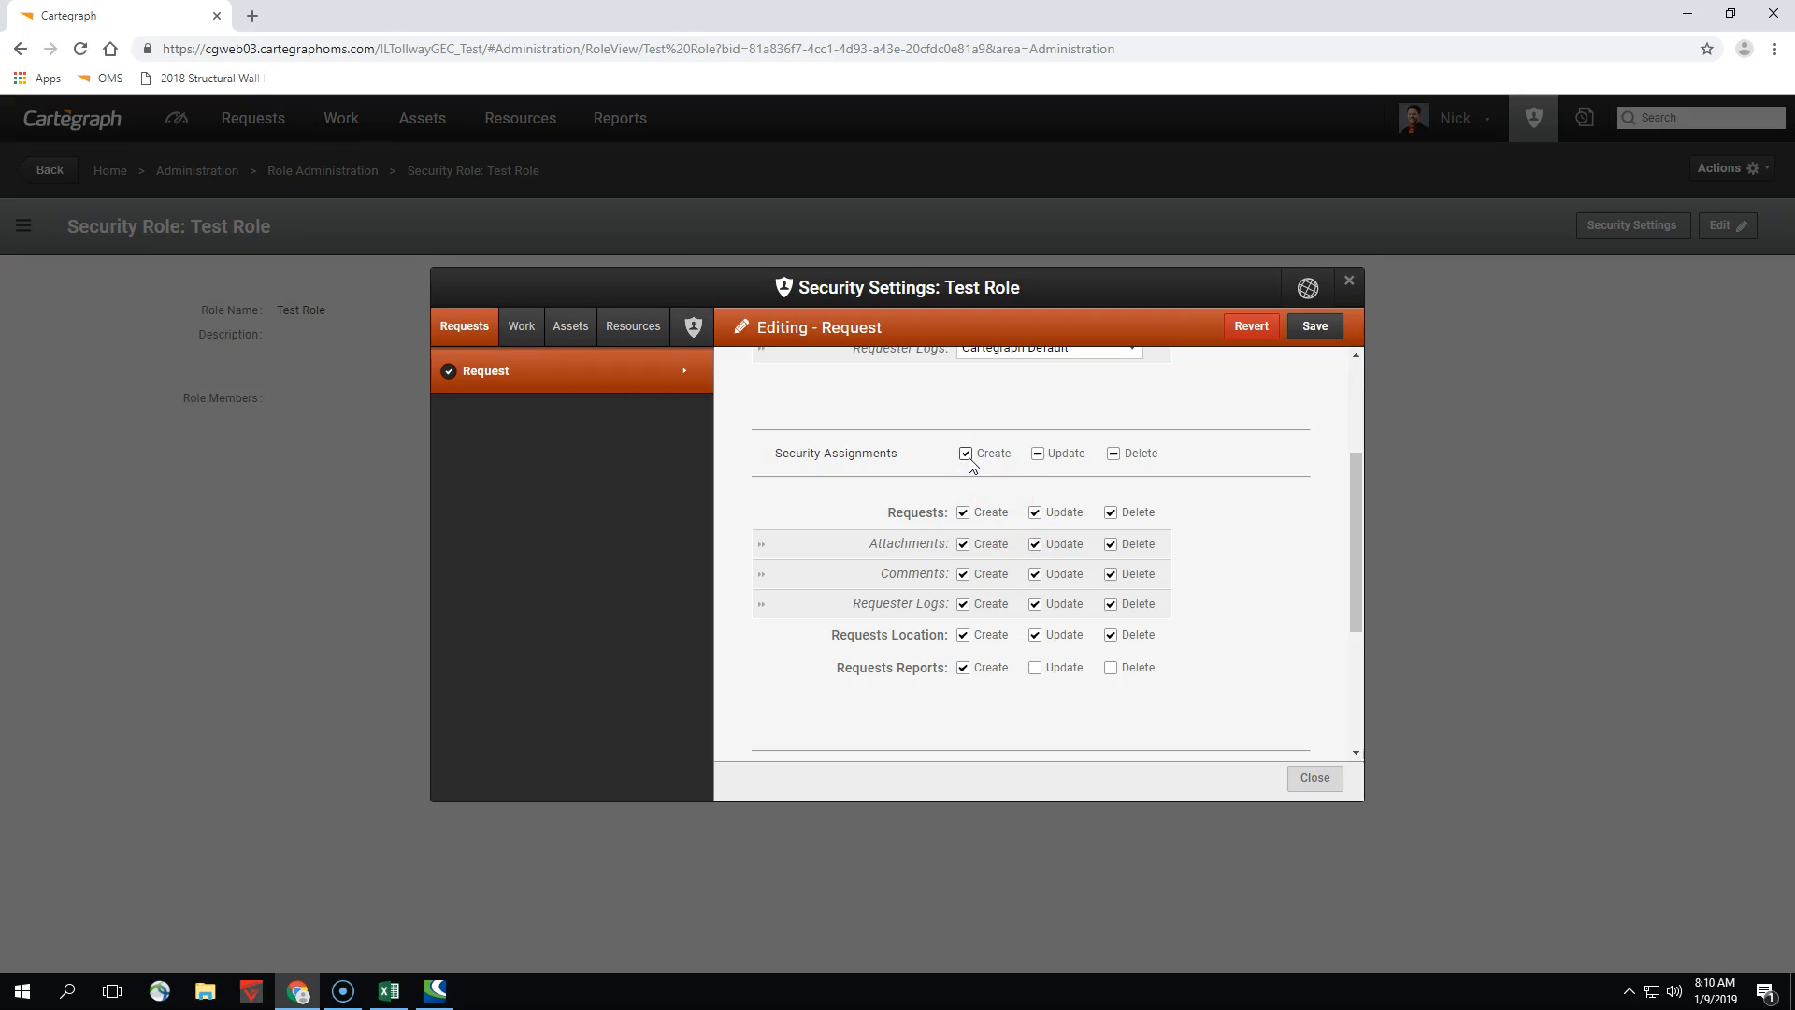
left_click(966, 454)
left_click(967, 454)
left_click(1036, 546)
left_click(1111, 545)
left_click(964, 575)
left_click(1110, 575)
Review the Request command permissions, from Export to CSV through Share Layers
scroll(1206, 612, "down", 1)
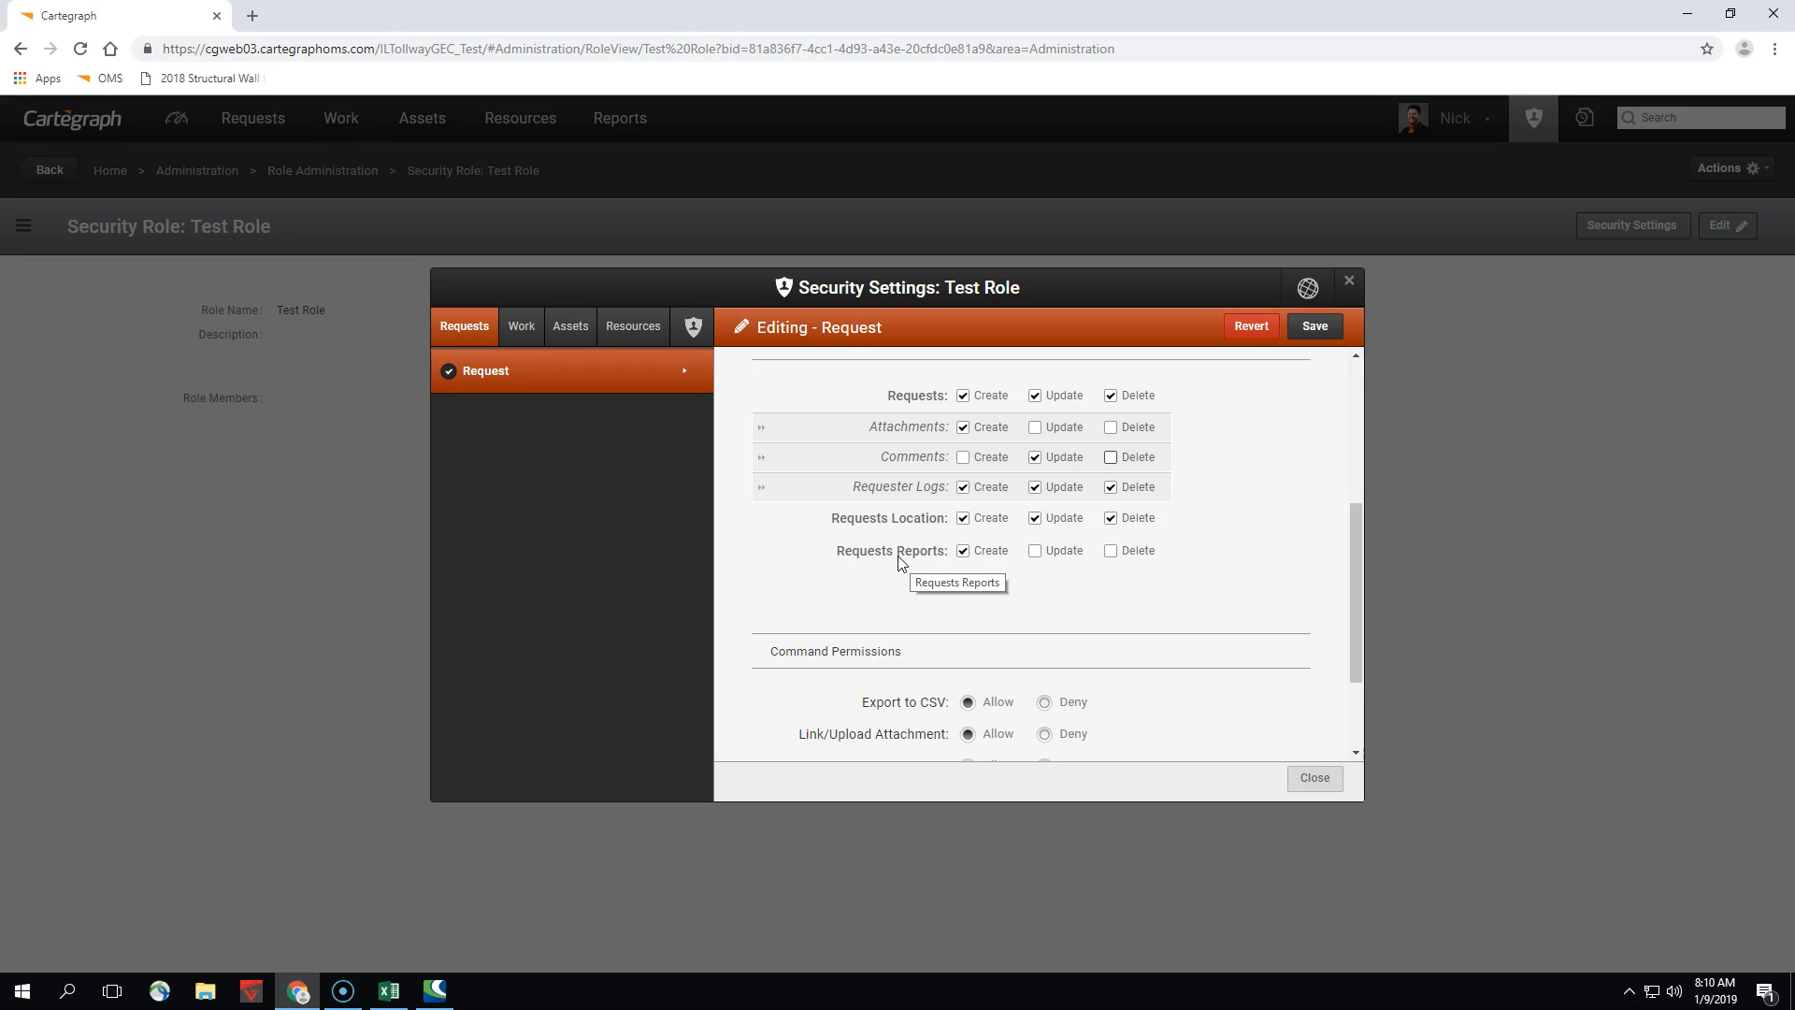
scroll(835, 521, "up", 1)
scroll(835, 521, "down", 3)
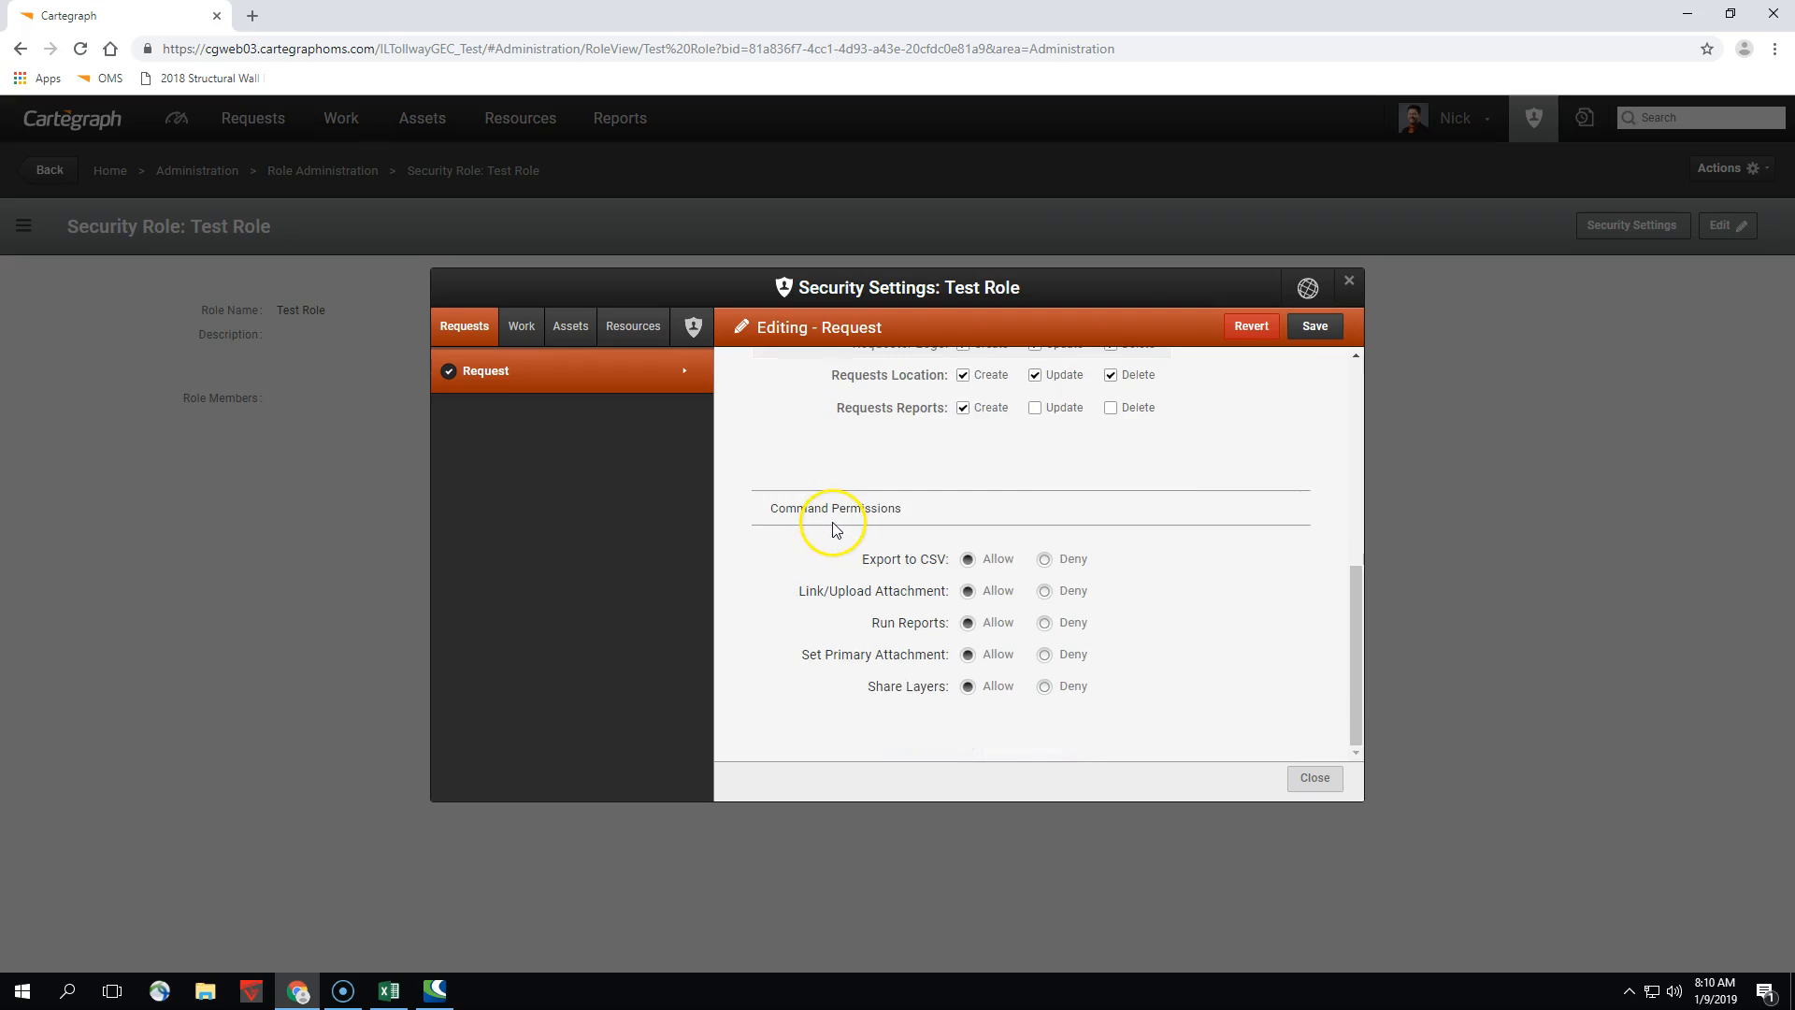
left_click(833, 524)
scroll(1141, 721, "up", 3)
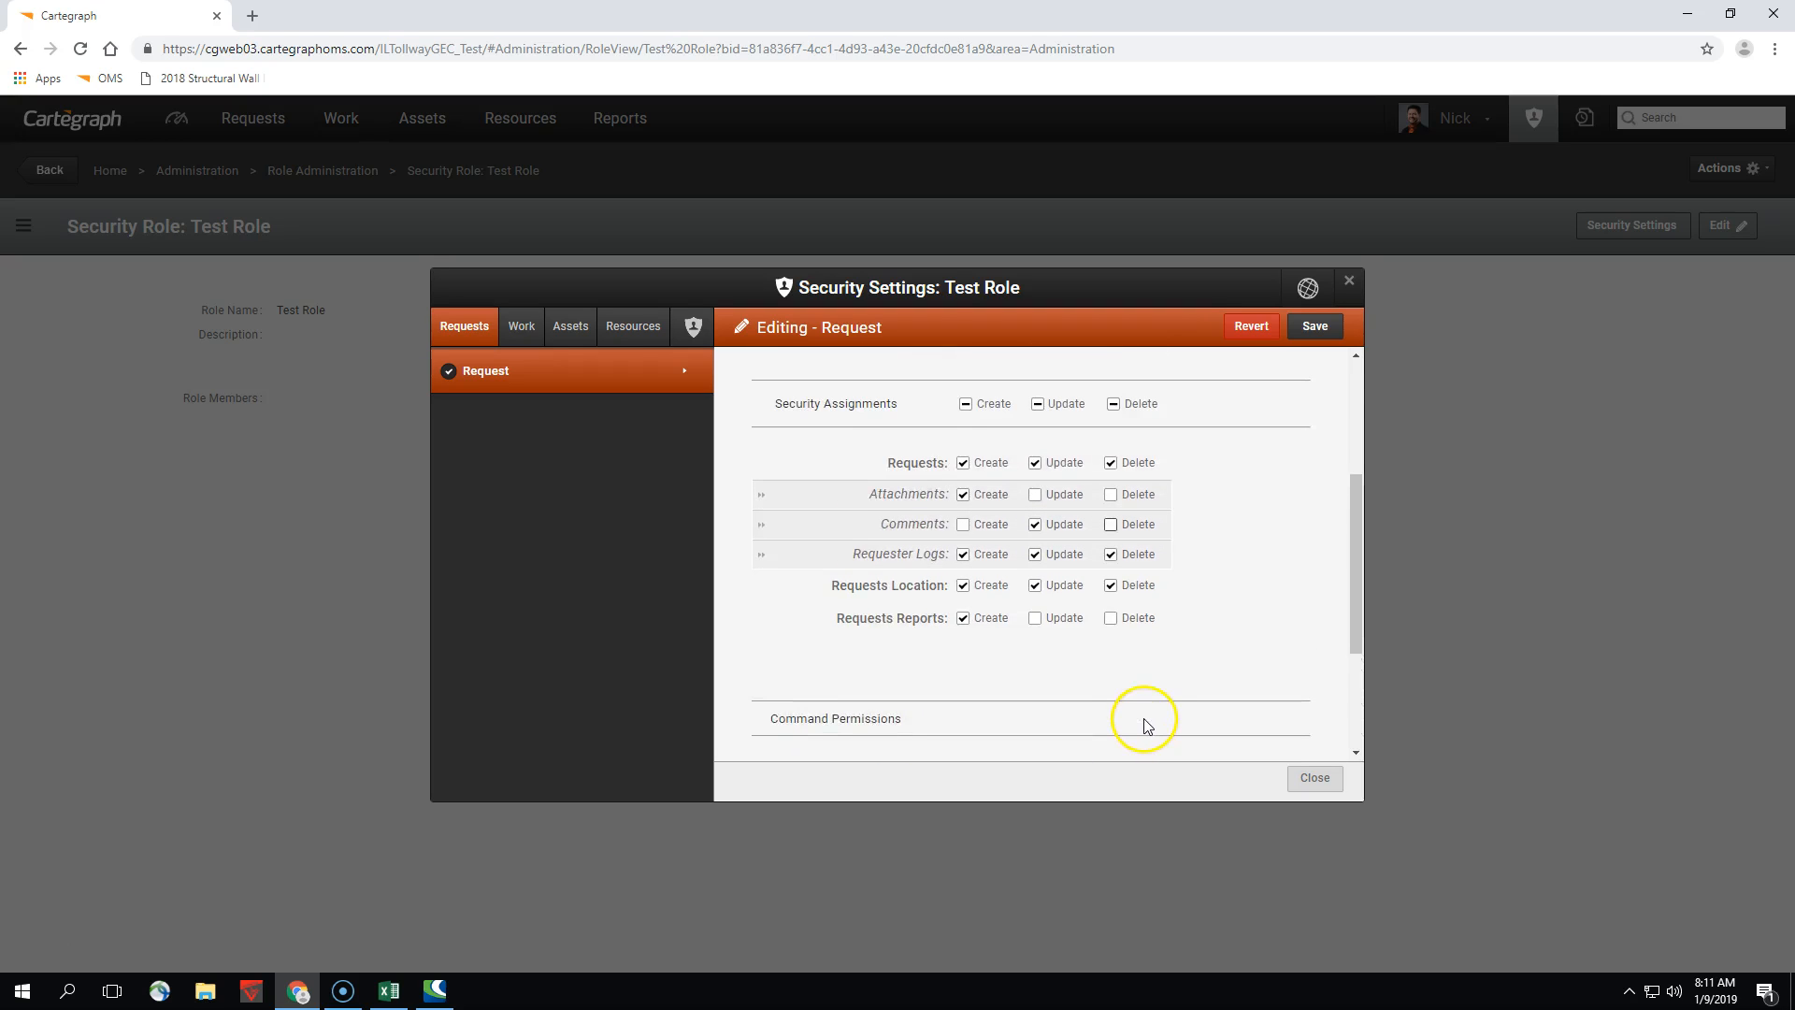
Revert the unsaved Request permission changes and confirm the reversal
scroll(1135, 722, "up", 2)
scroll(1175, 662, "down", 1)
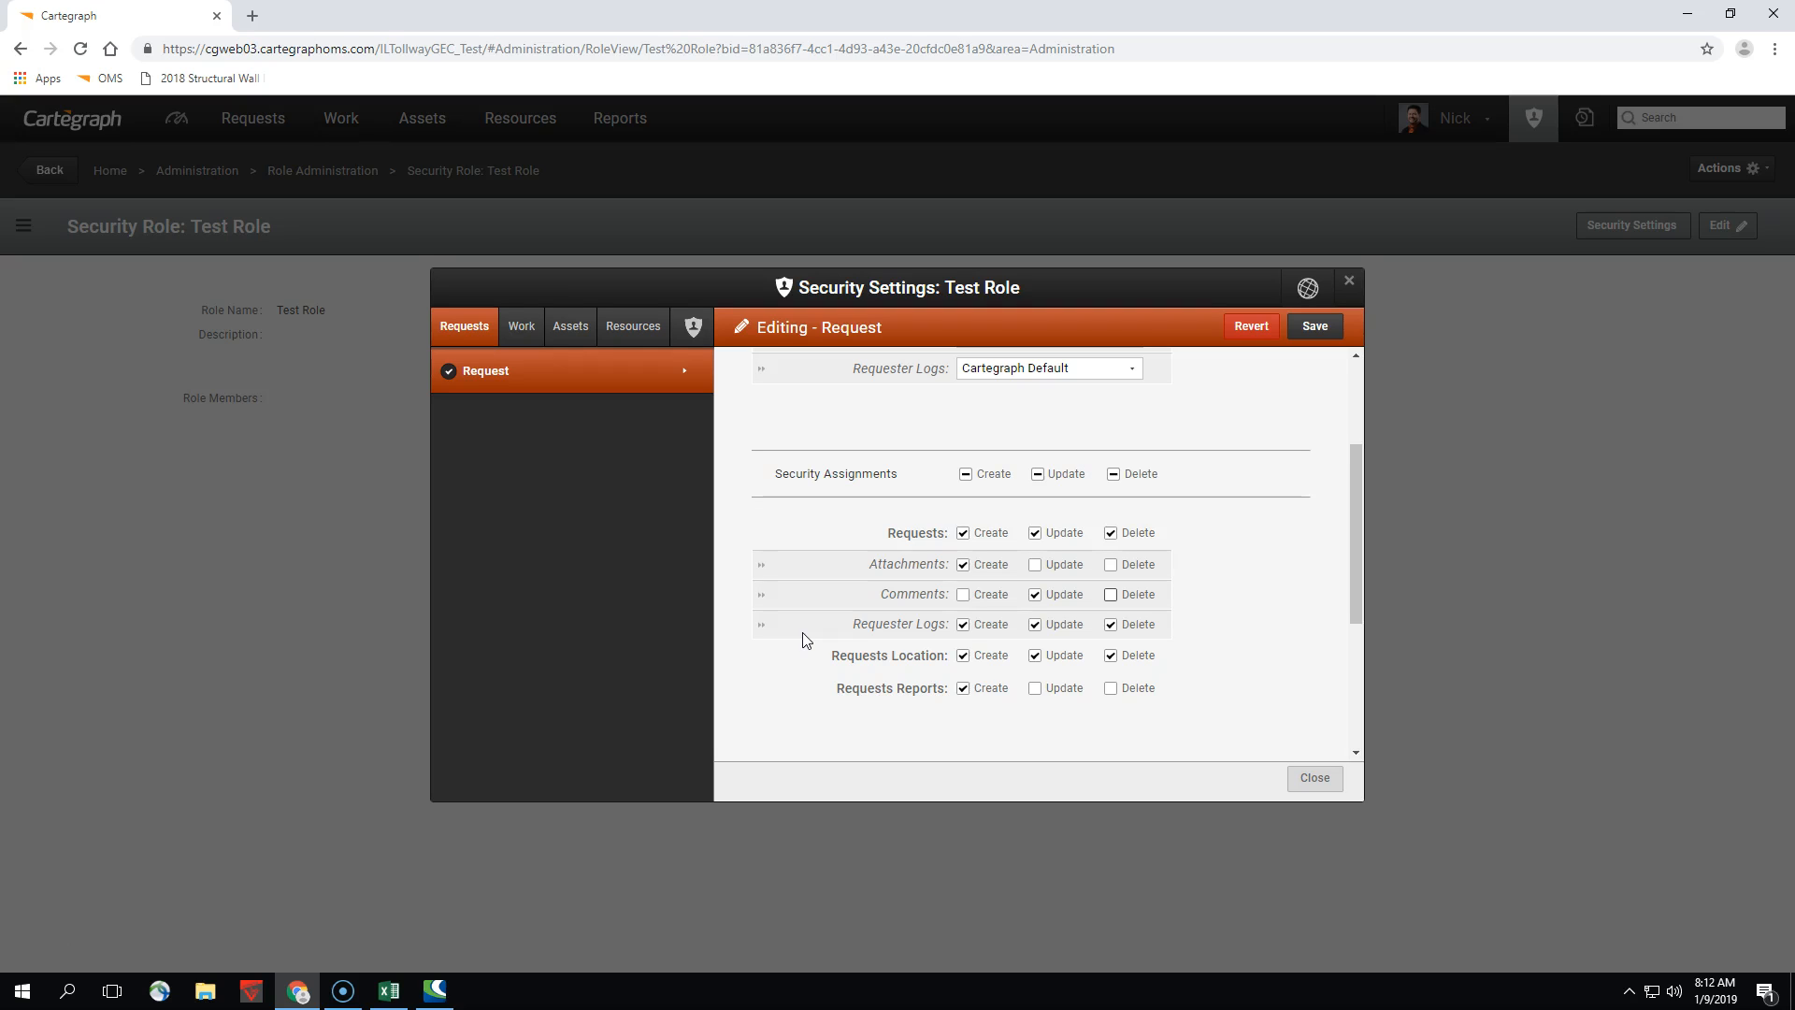
left_click(1249, 327)
left_click(1071, 581)
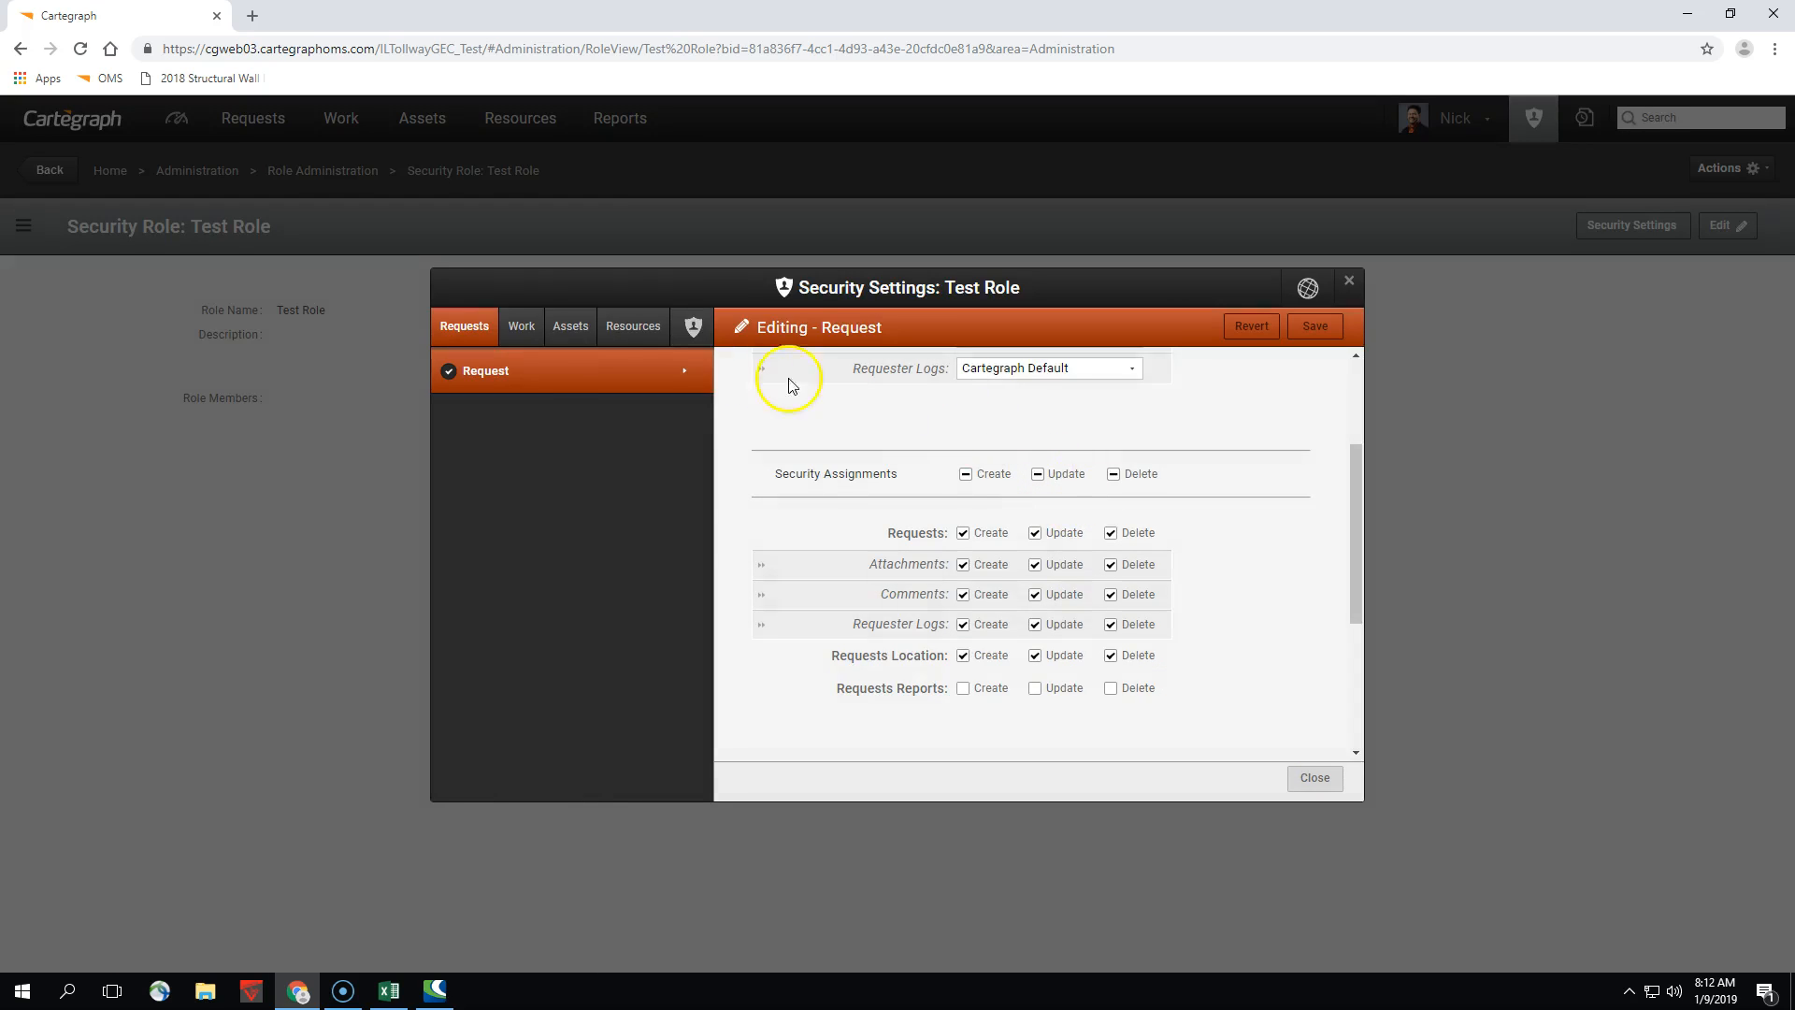
Examine the security assignments and command permissions for the Task record type in the Work area
left_click(523, 329)
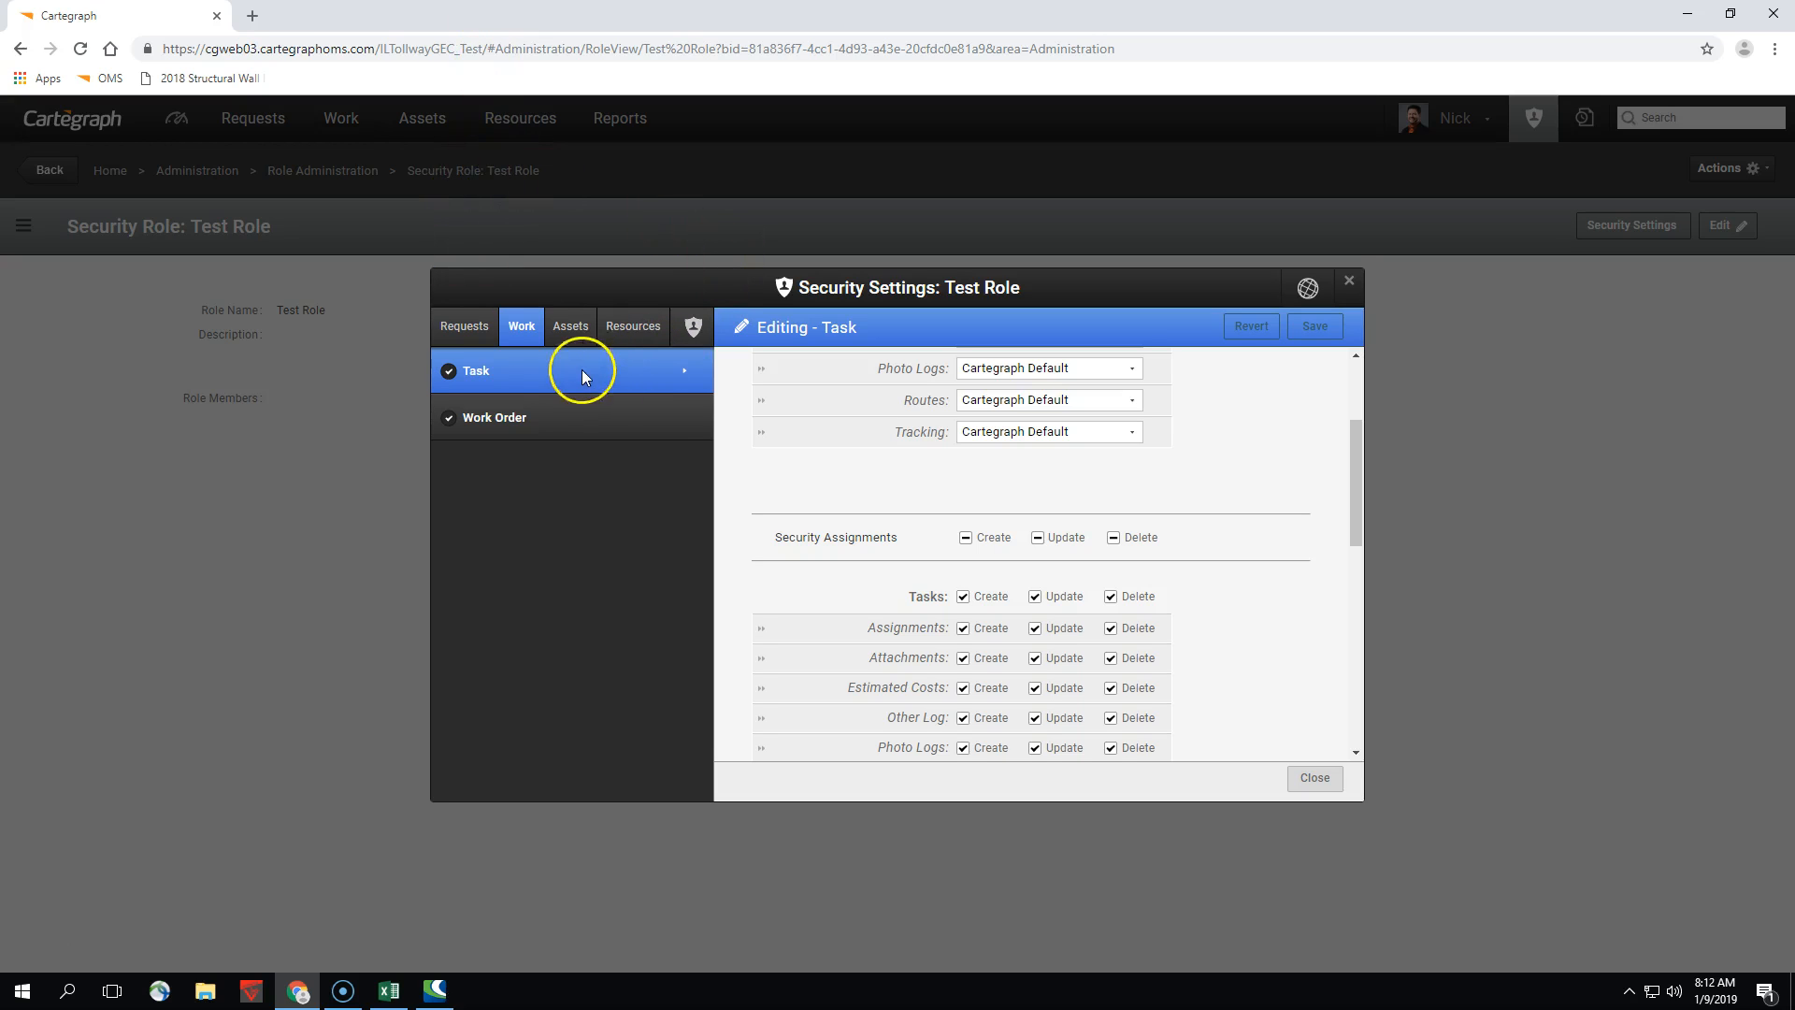
left_click(498, 413)
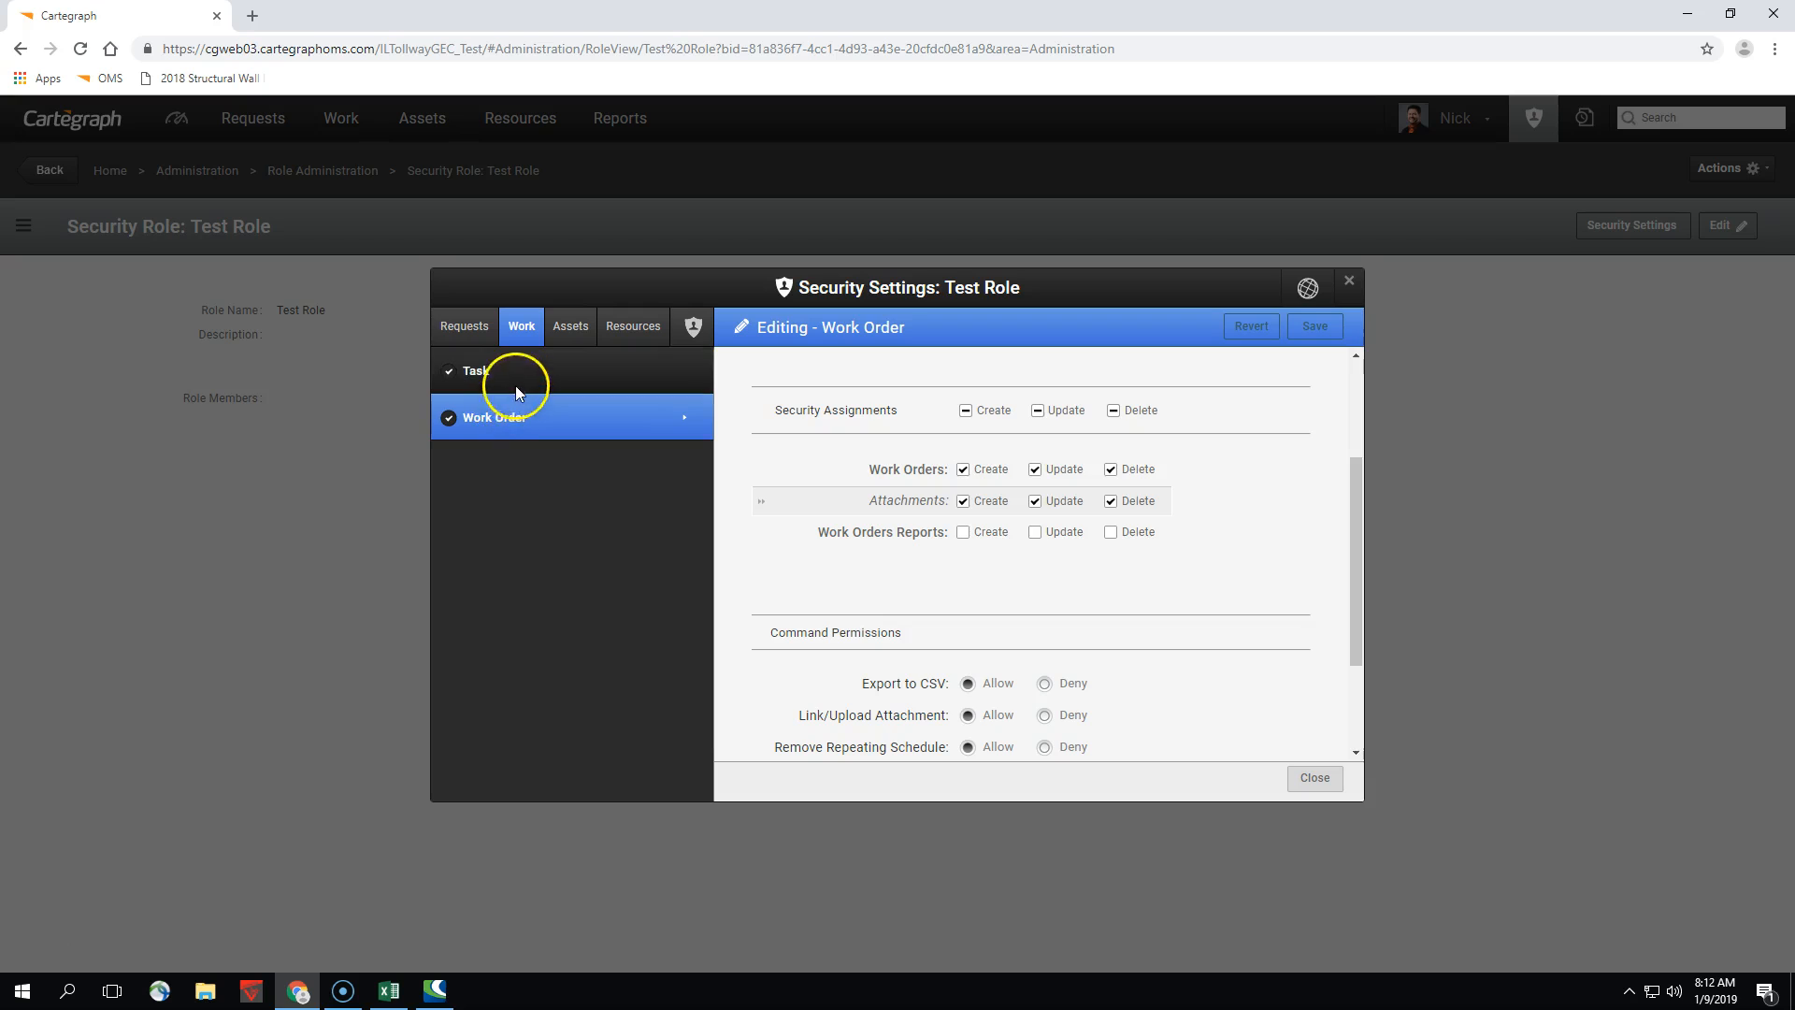
left_click(516, 381)
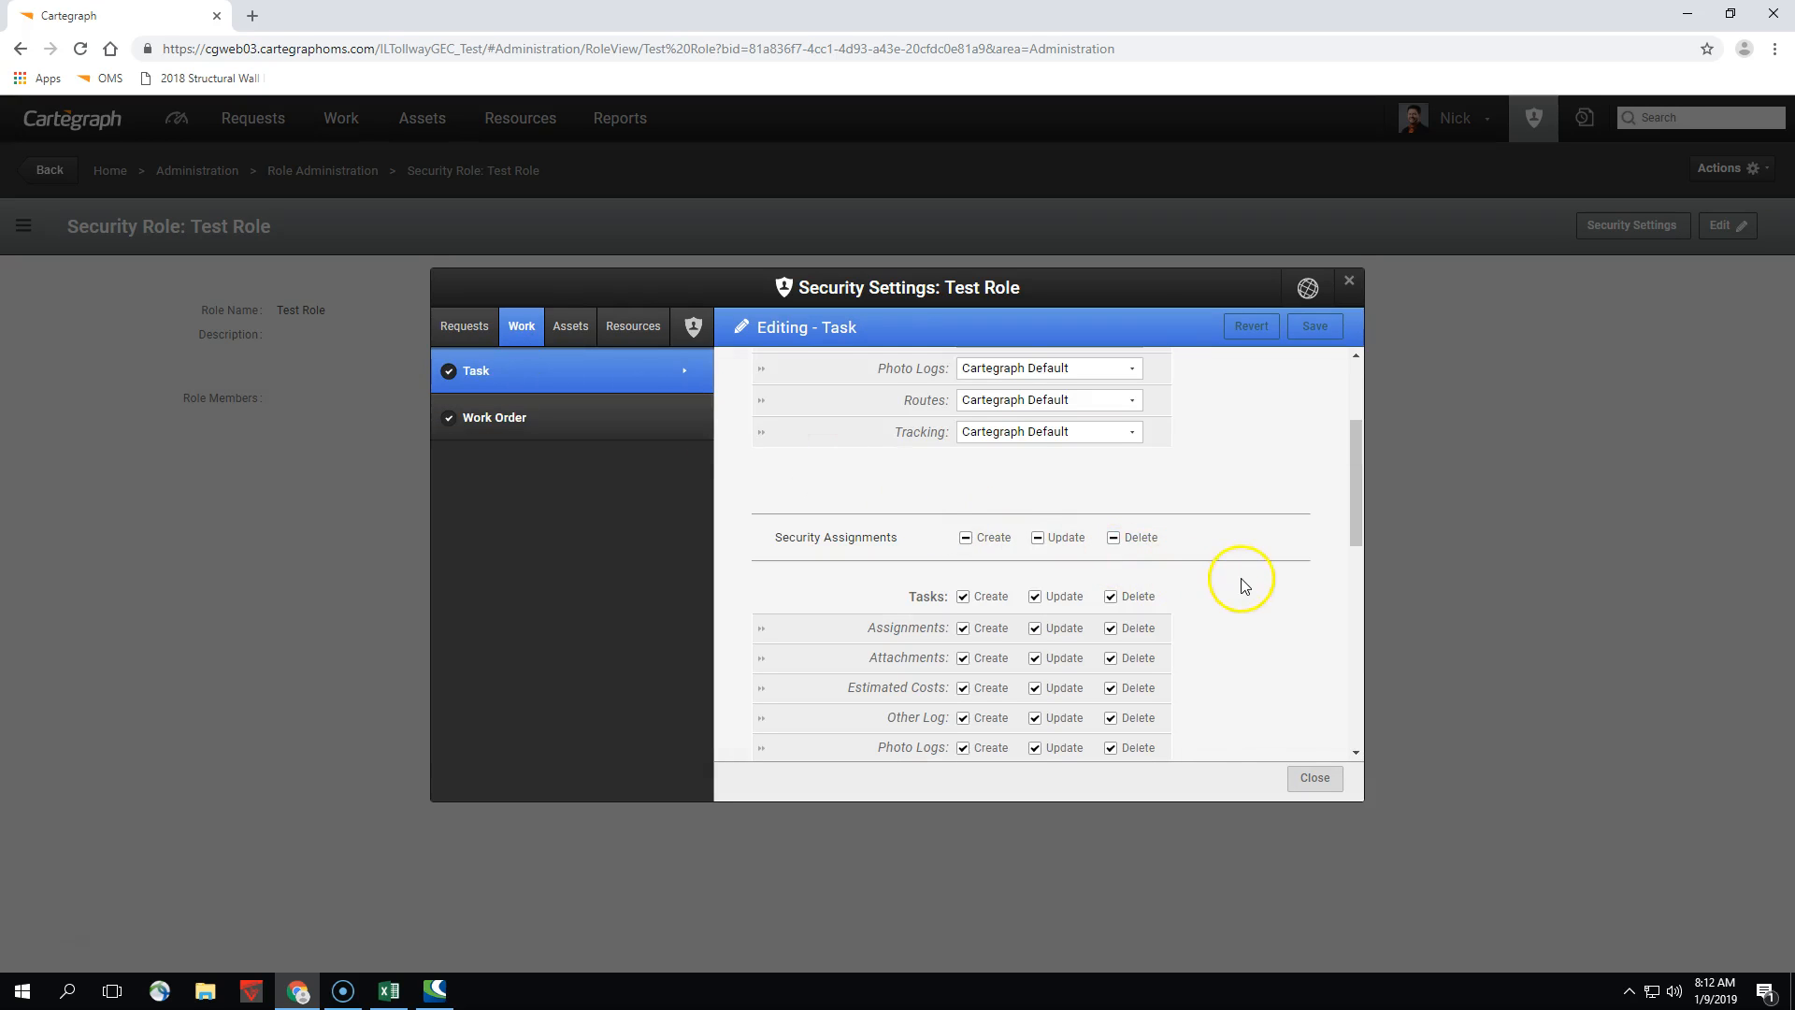
scroll(1244, 584, "down", 2)
scroll(1244, 583, "up", 1)
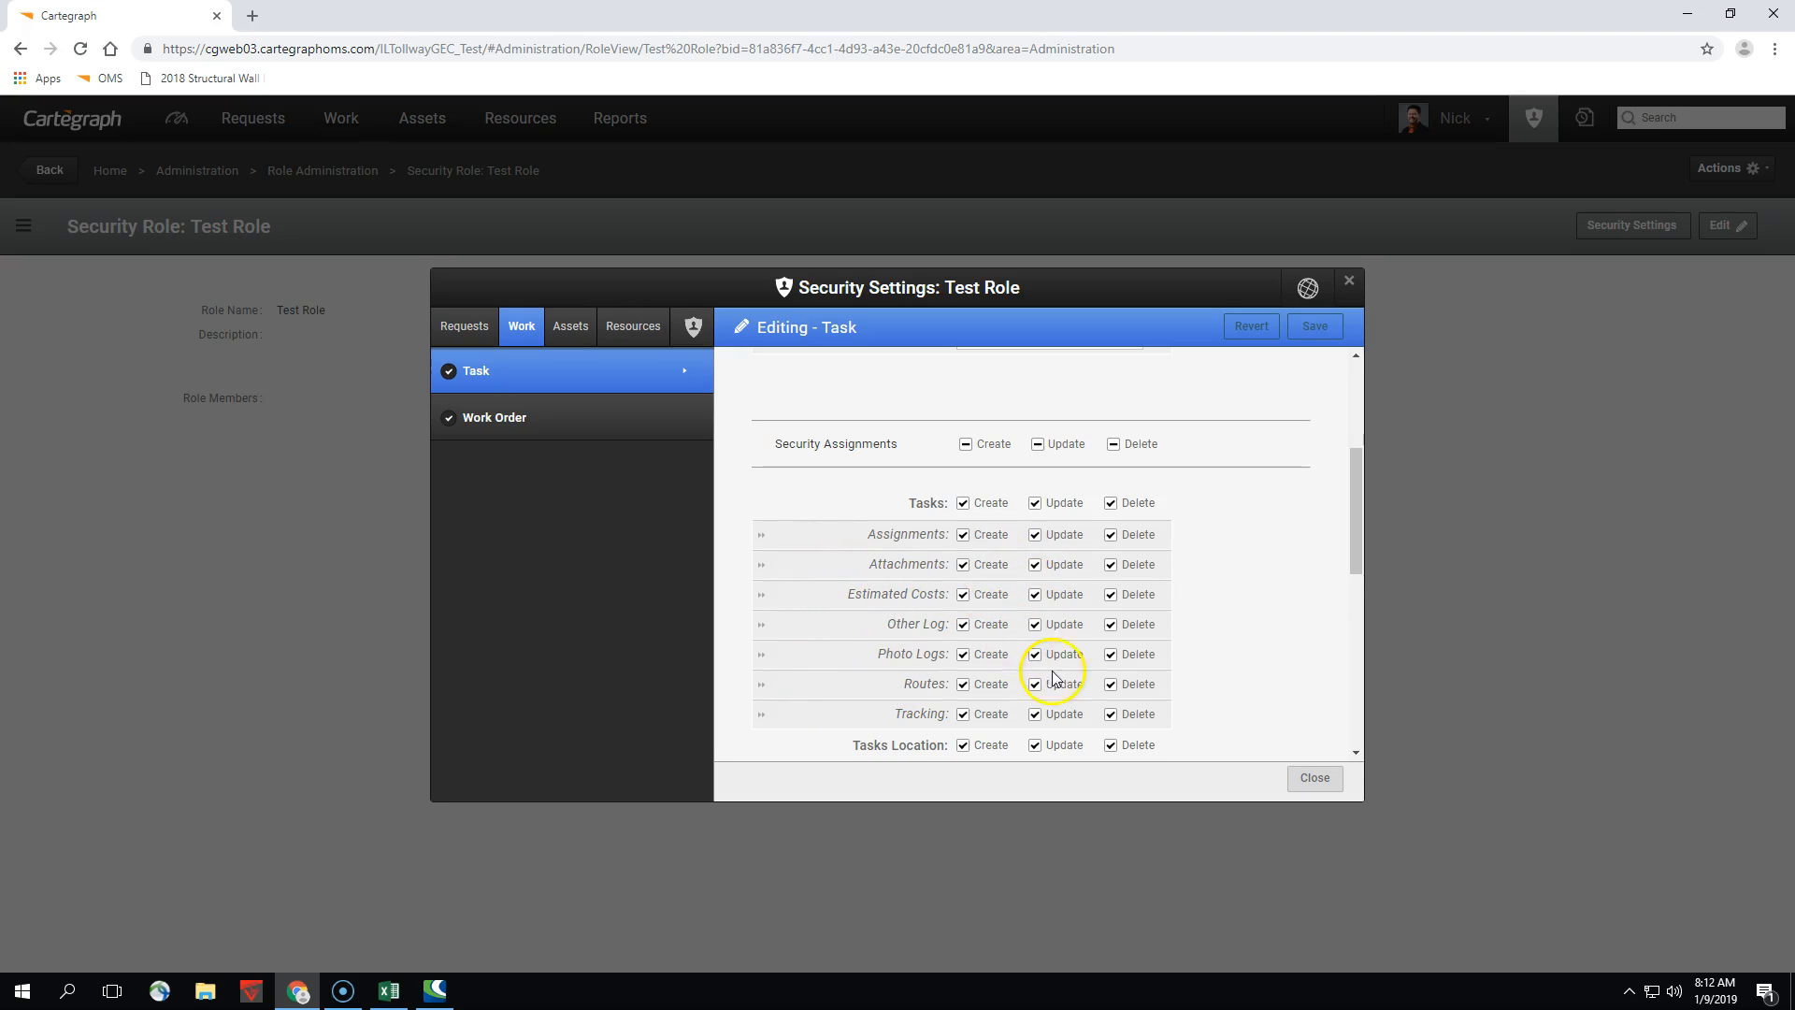
scroll(1217, 639, "down", 5)
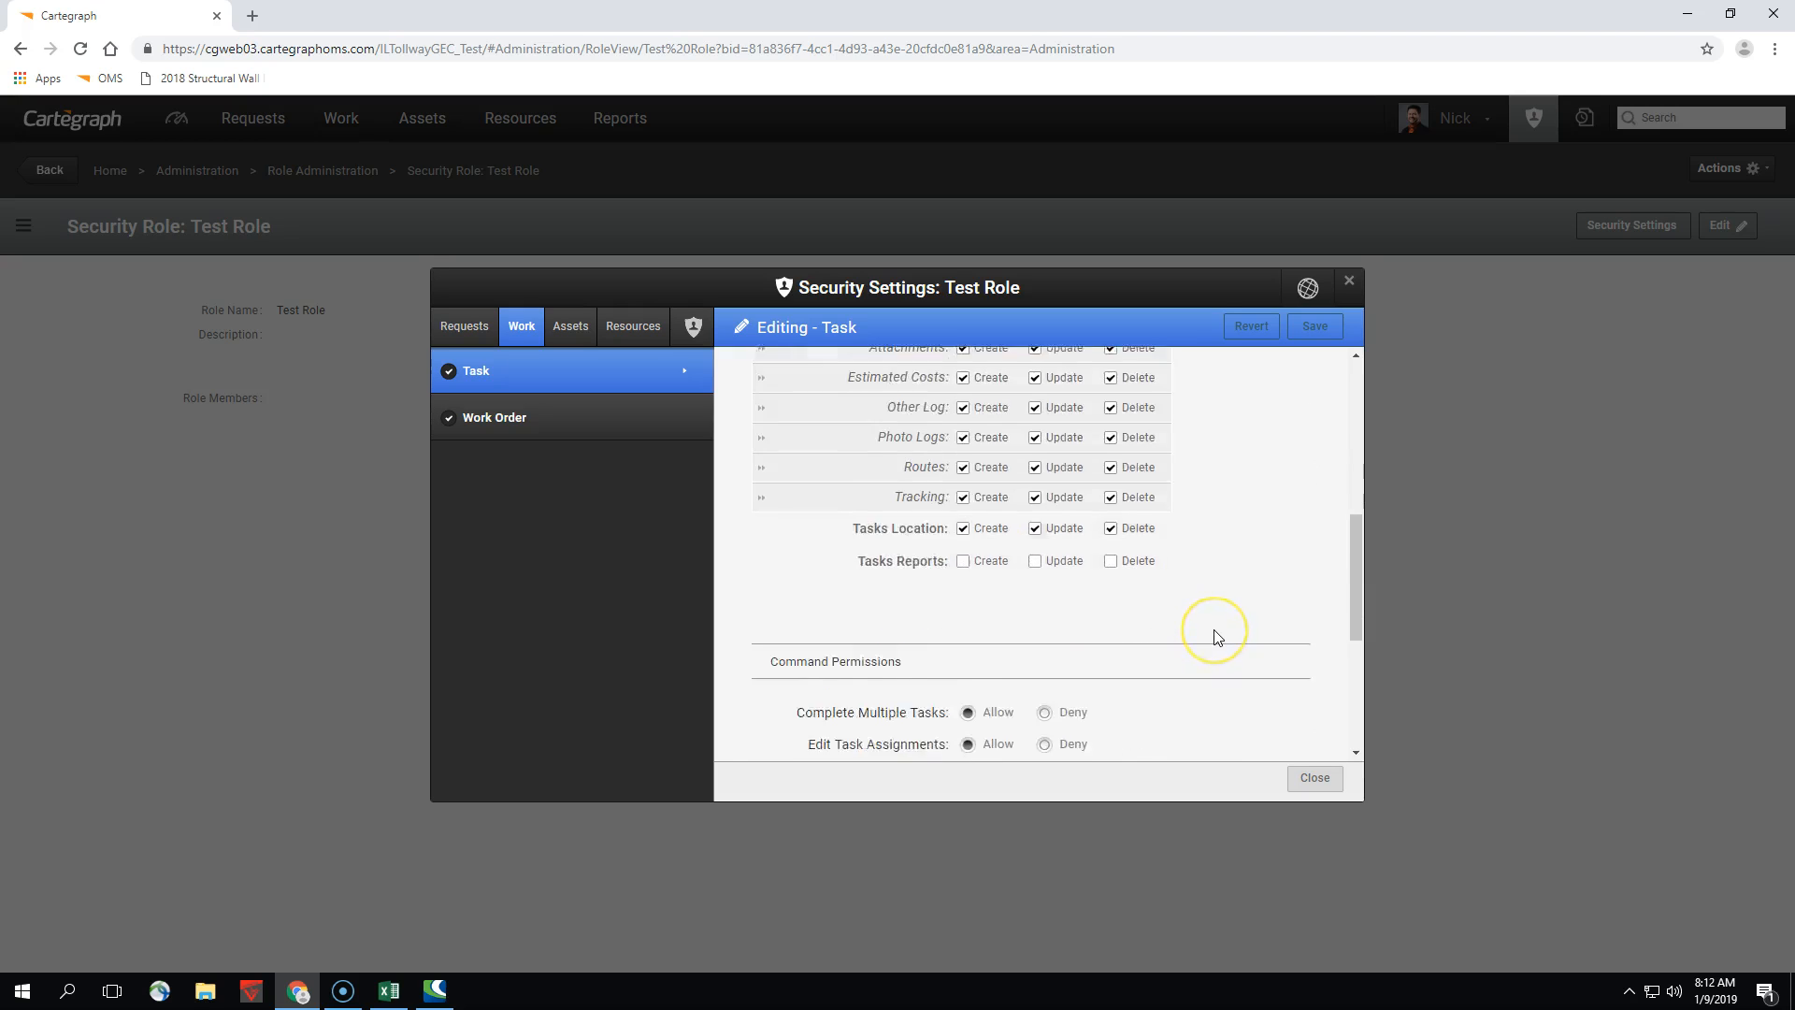
scroll(1218, 639, "up", 1)
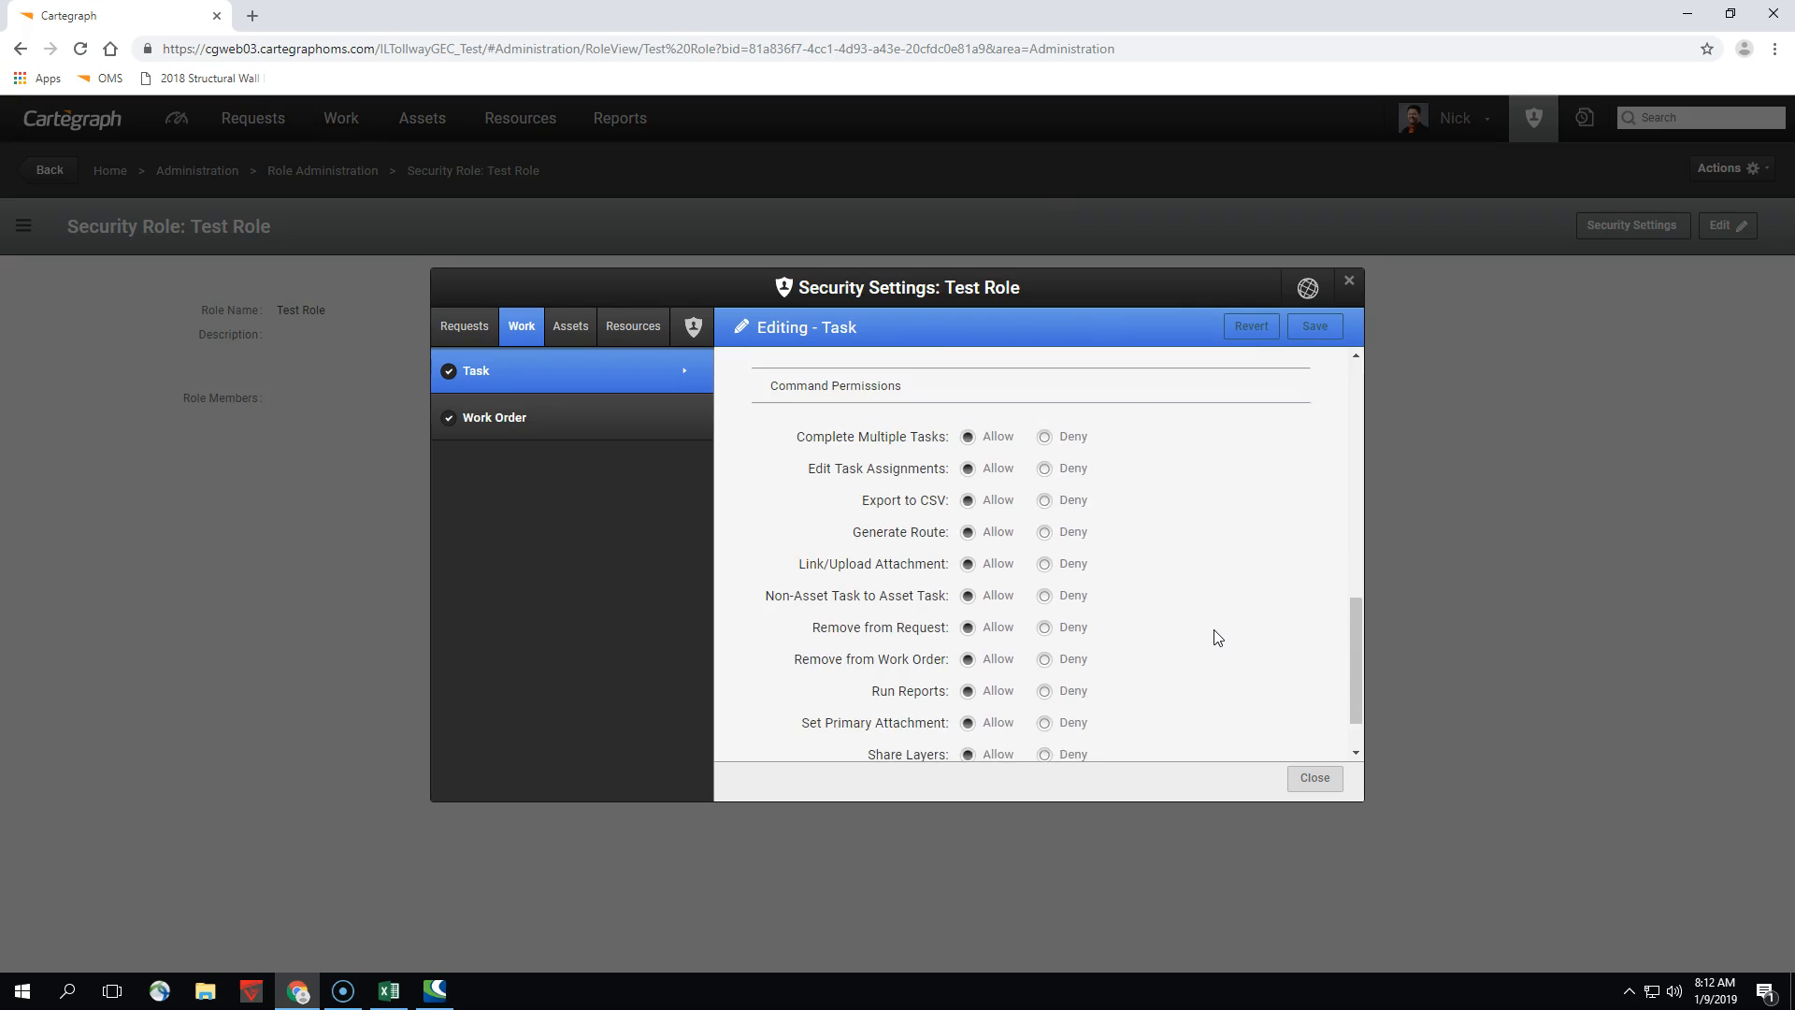
scroll(1217, 639, "down", 1)
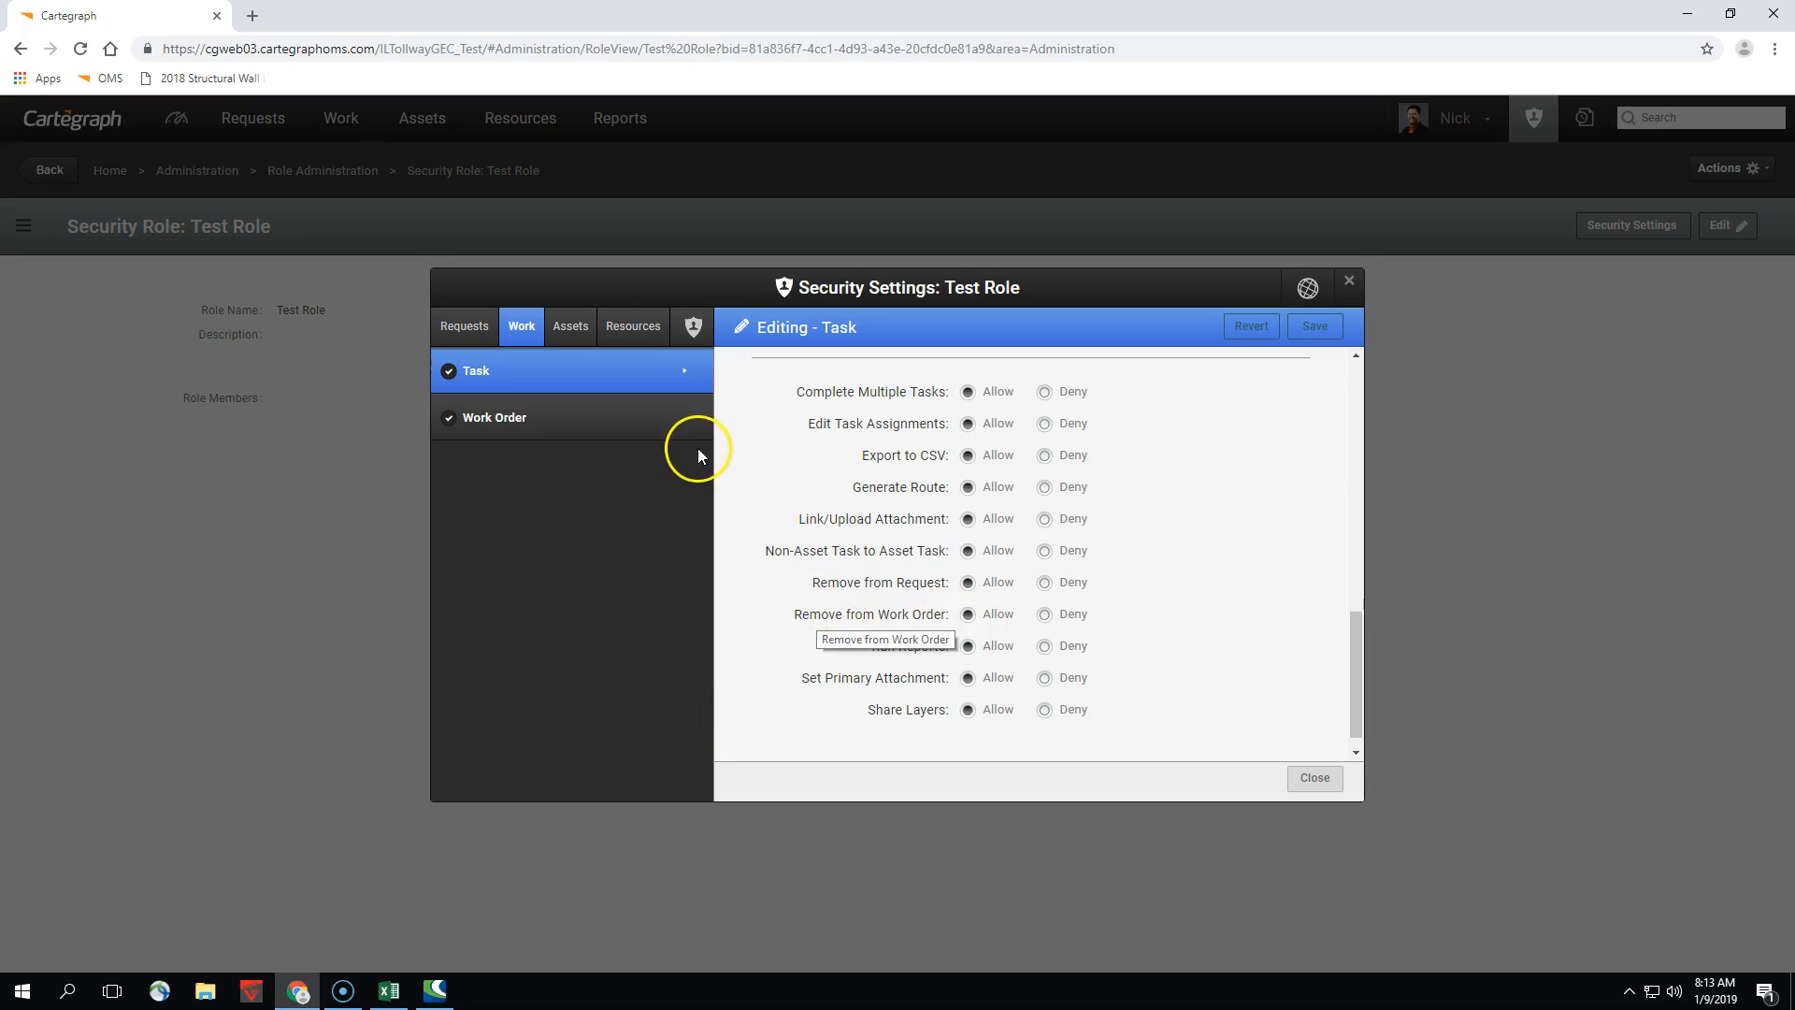
Examine the security assignments and command permissions for the Work Order record type
left_click(613, 422)
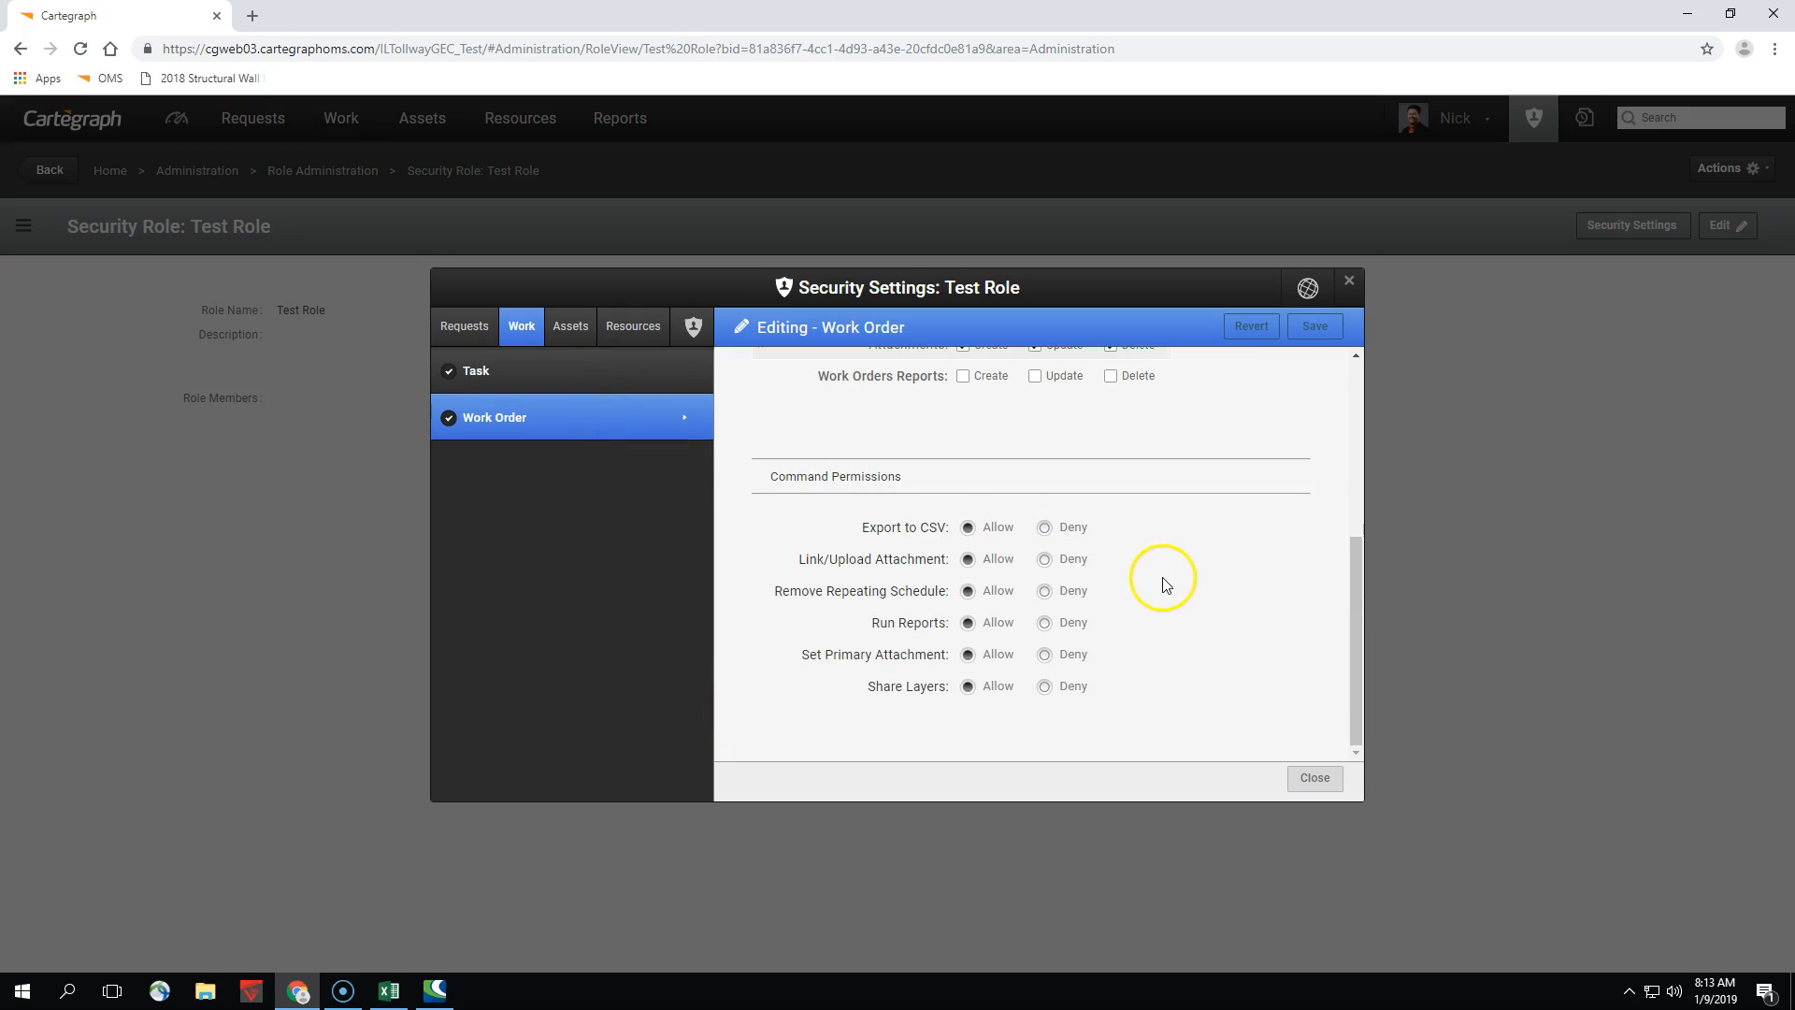
scroll(1164, 584, "up", 5)
scroll(1184, 607, "down", 3)
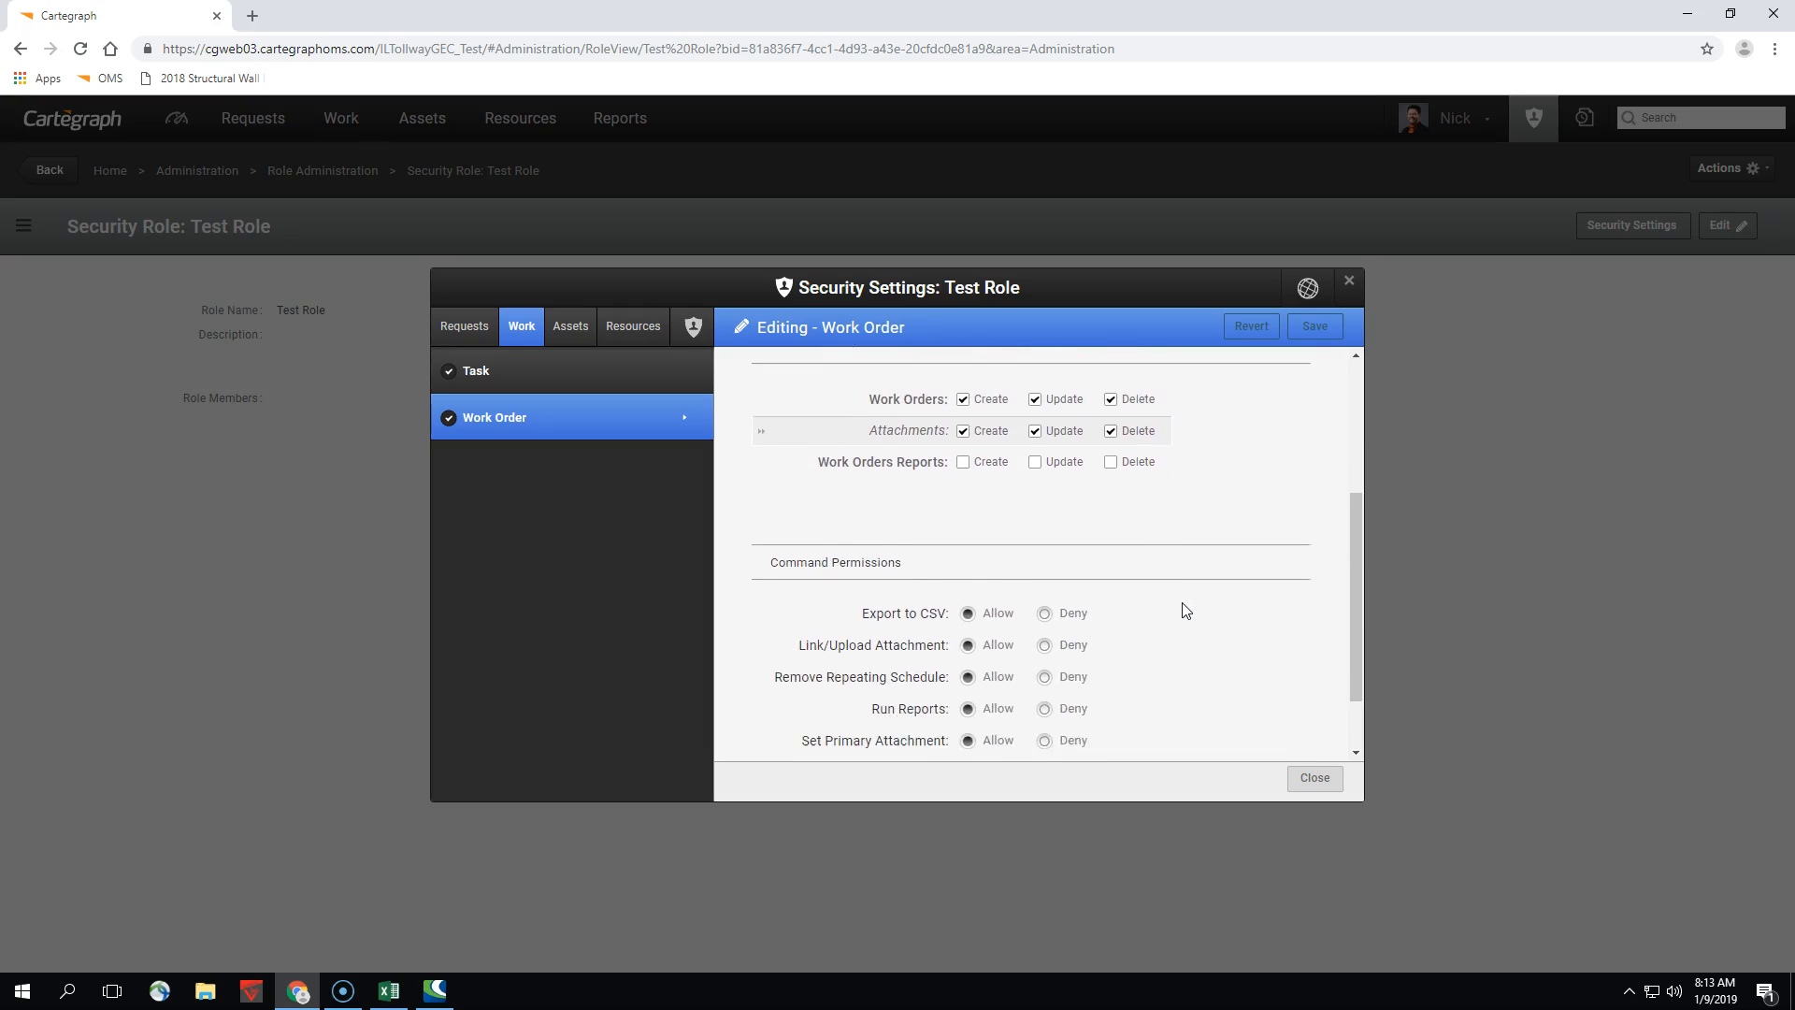
scroll(1184, 609, "down", 1)
scroll(1182, 608, "up", 3)
left_click(812, 479)
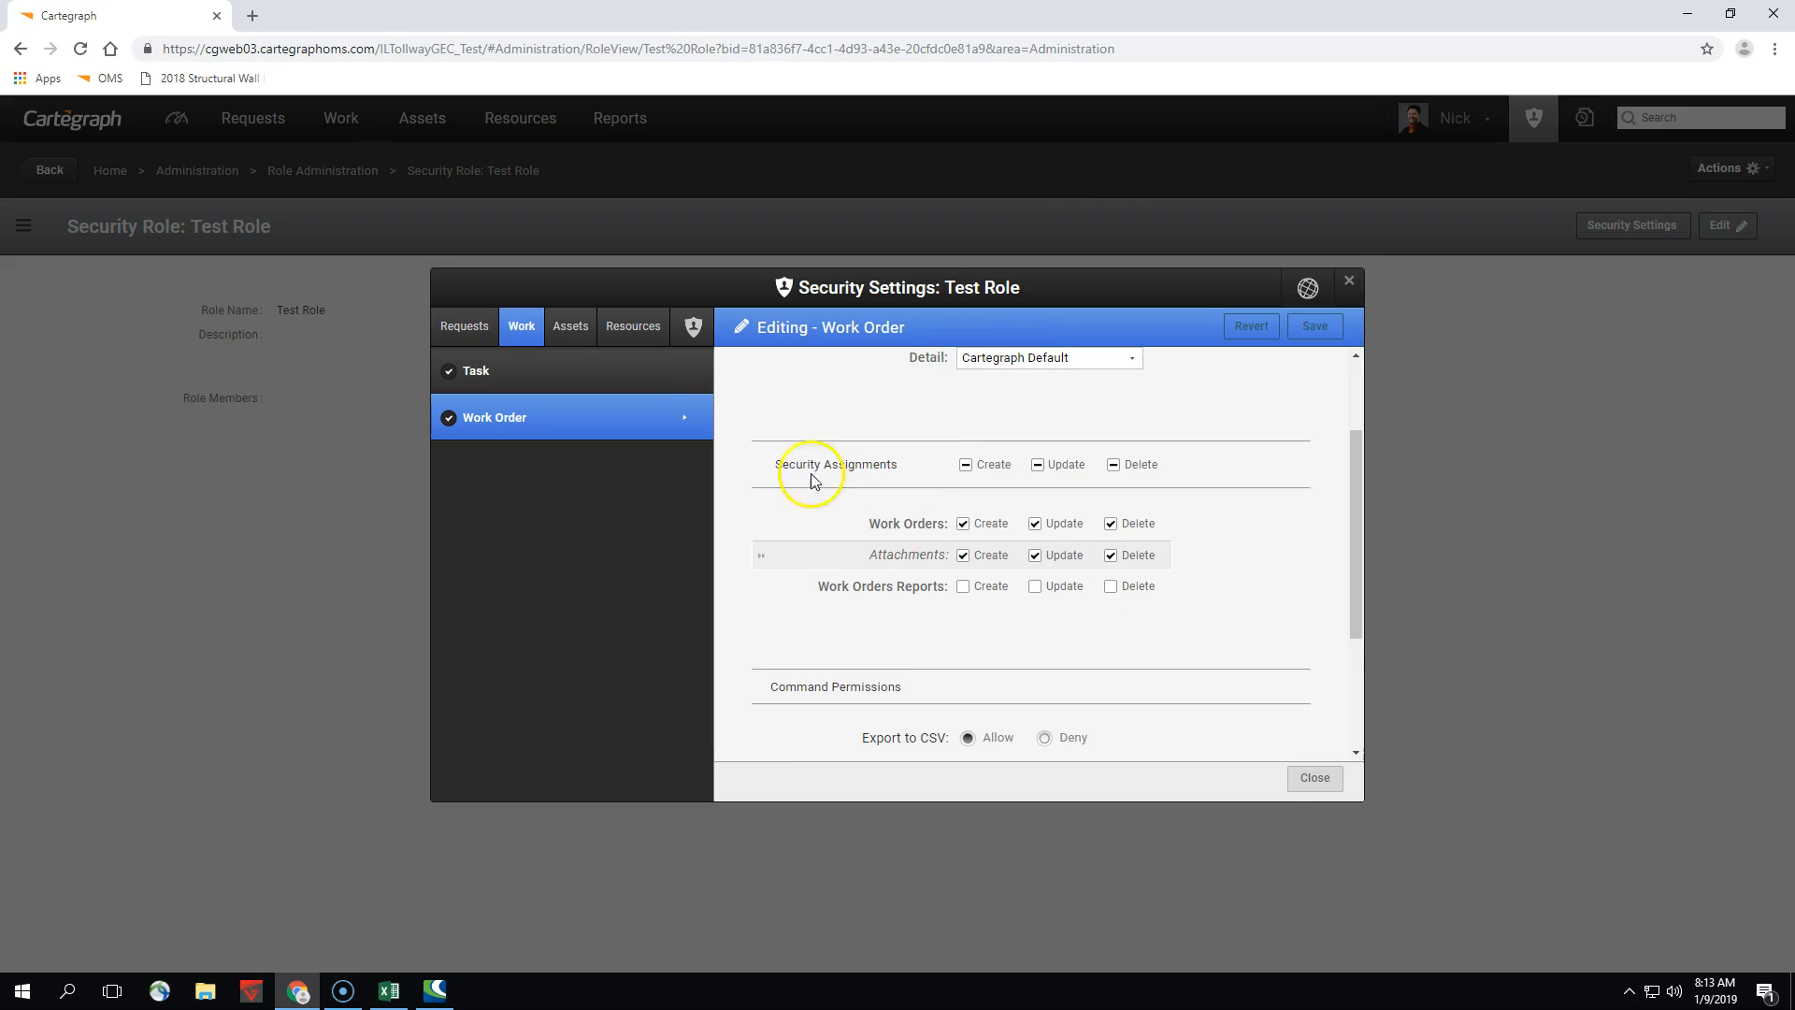
Disable the Anchor and Air Handler asset types for the role, saving each change separately
left_click(572, 327)
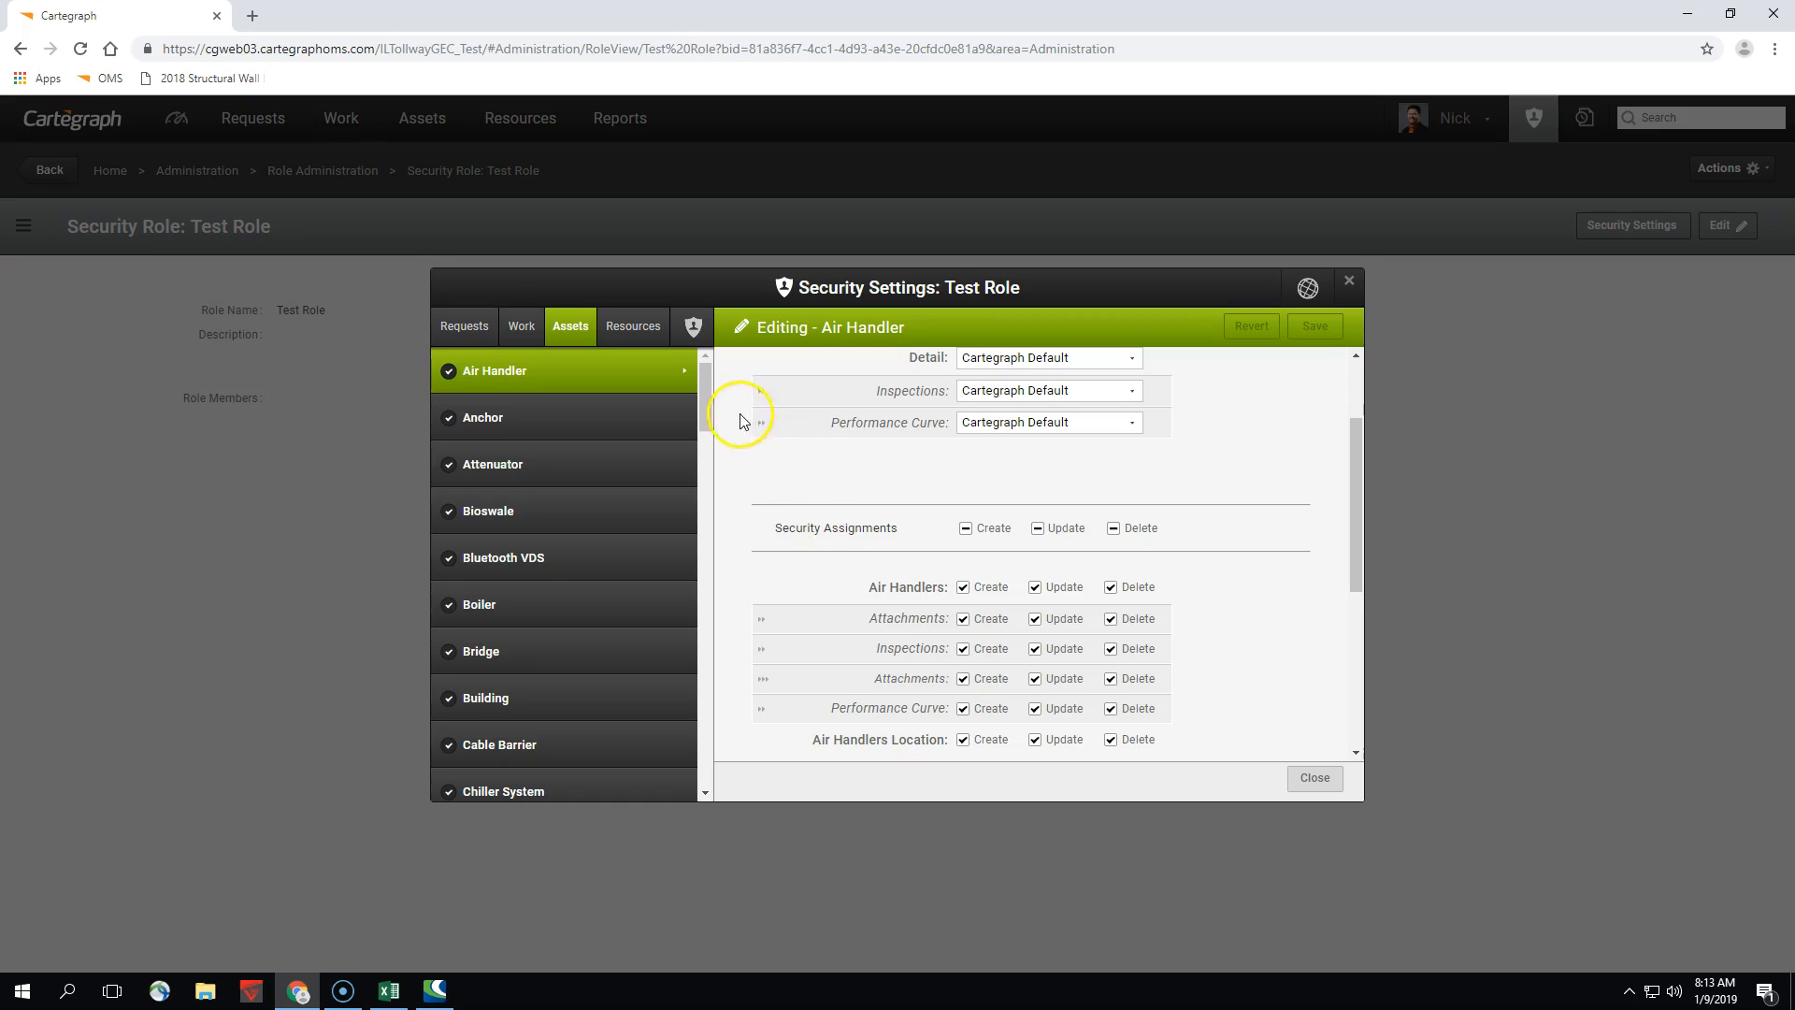
mouse_move(709, 402)
left_mouse_down()
mouse_move(767, 771)
mouse_move(709, 753)
mouse_move(687, 699)
mouse_move(703, 378)
left_mouse_up()
scroll(722, 457, "up", 1)
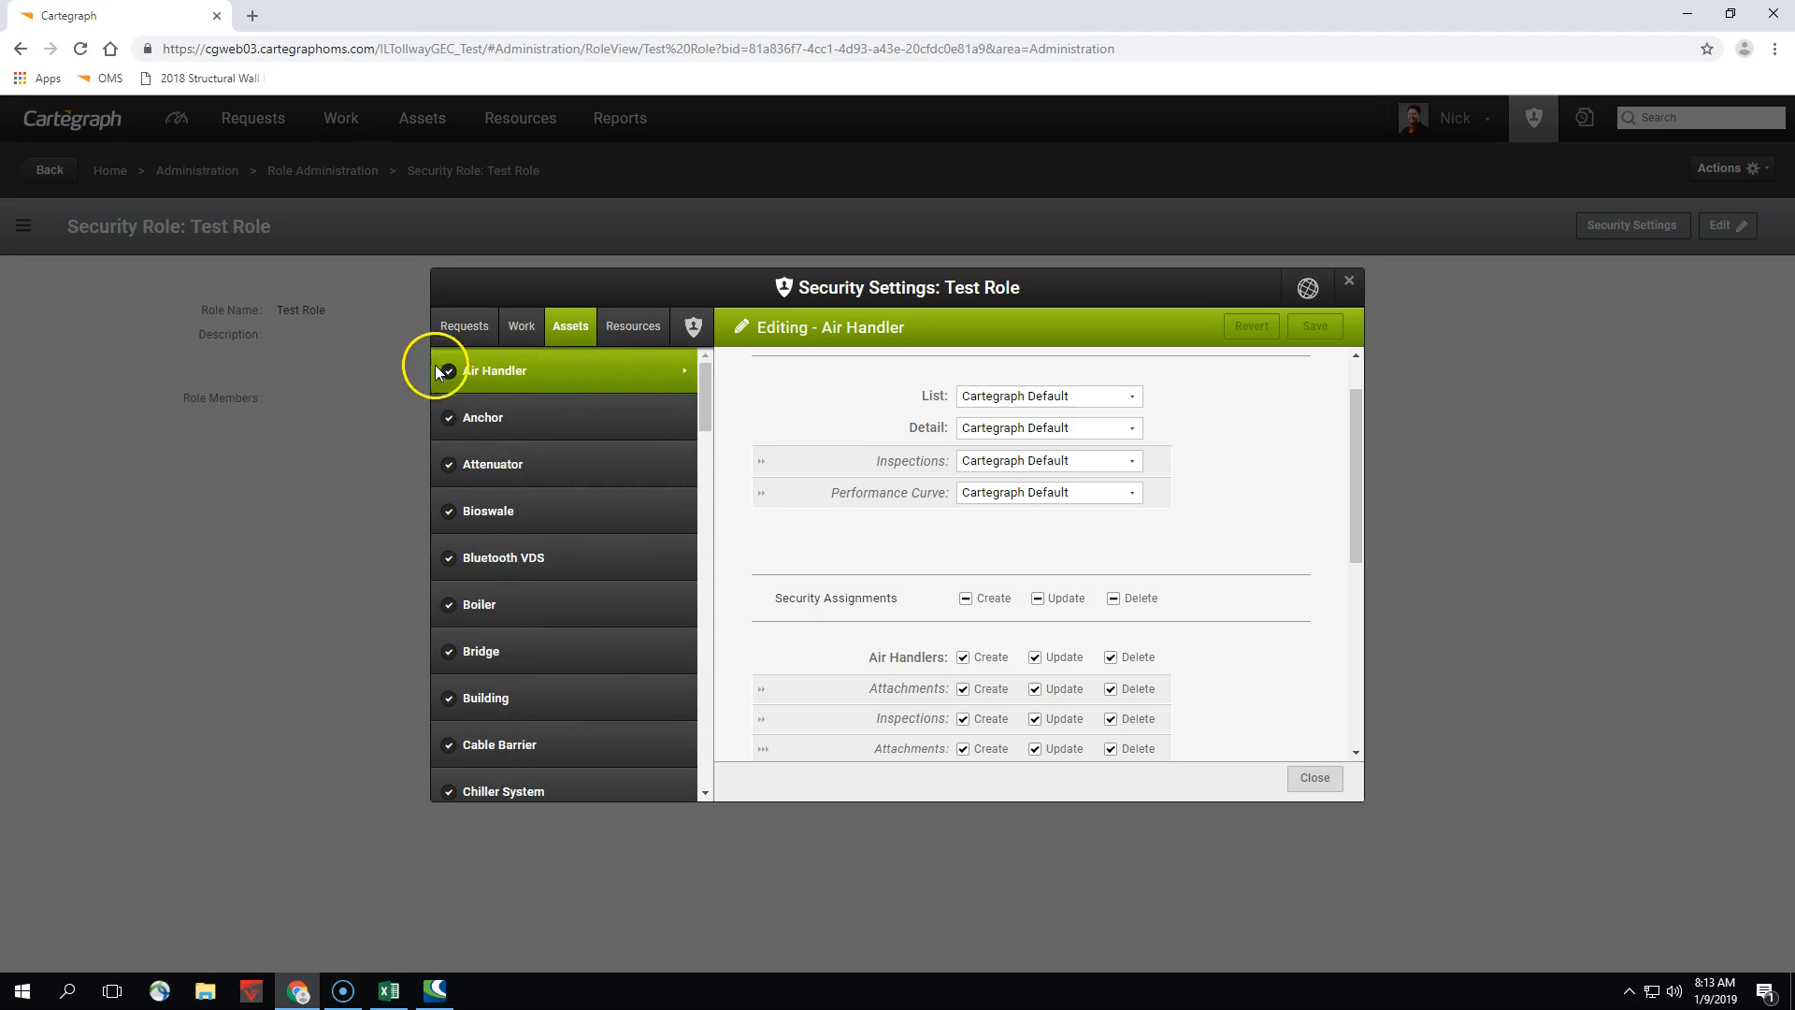
left_click(445, 375)
left_click(448, 417)
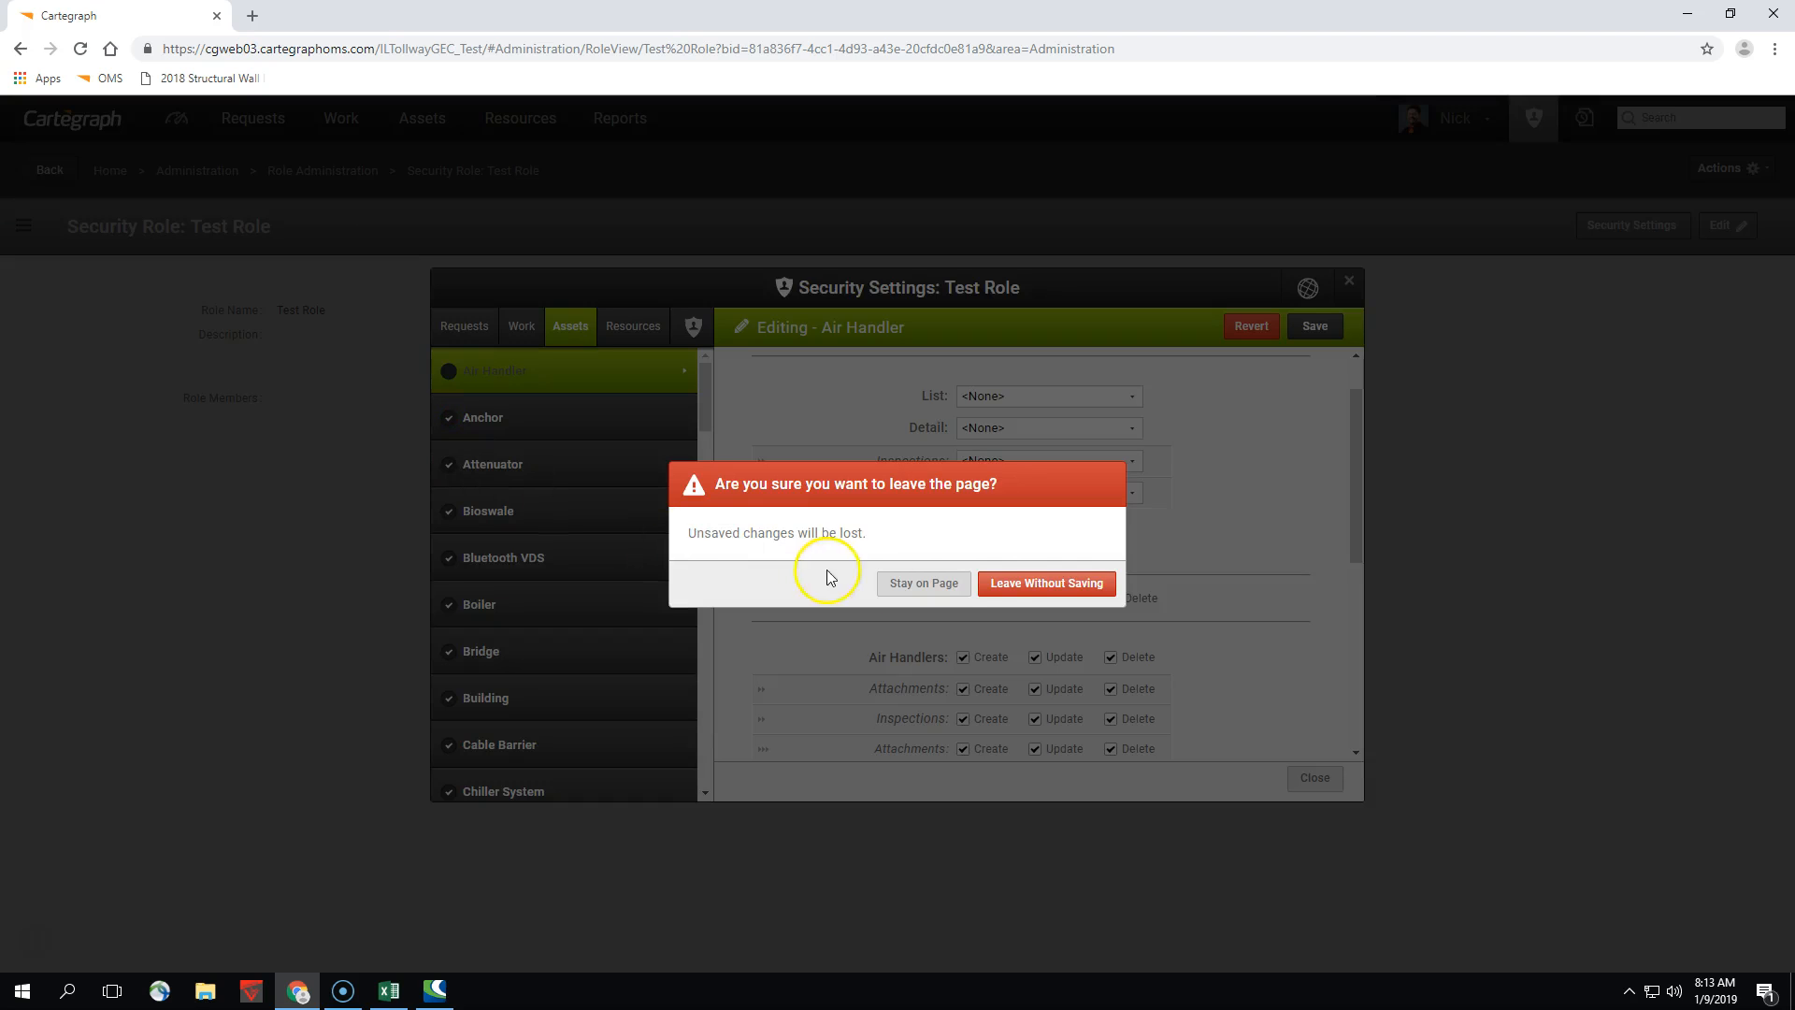
left_click(987, 584)
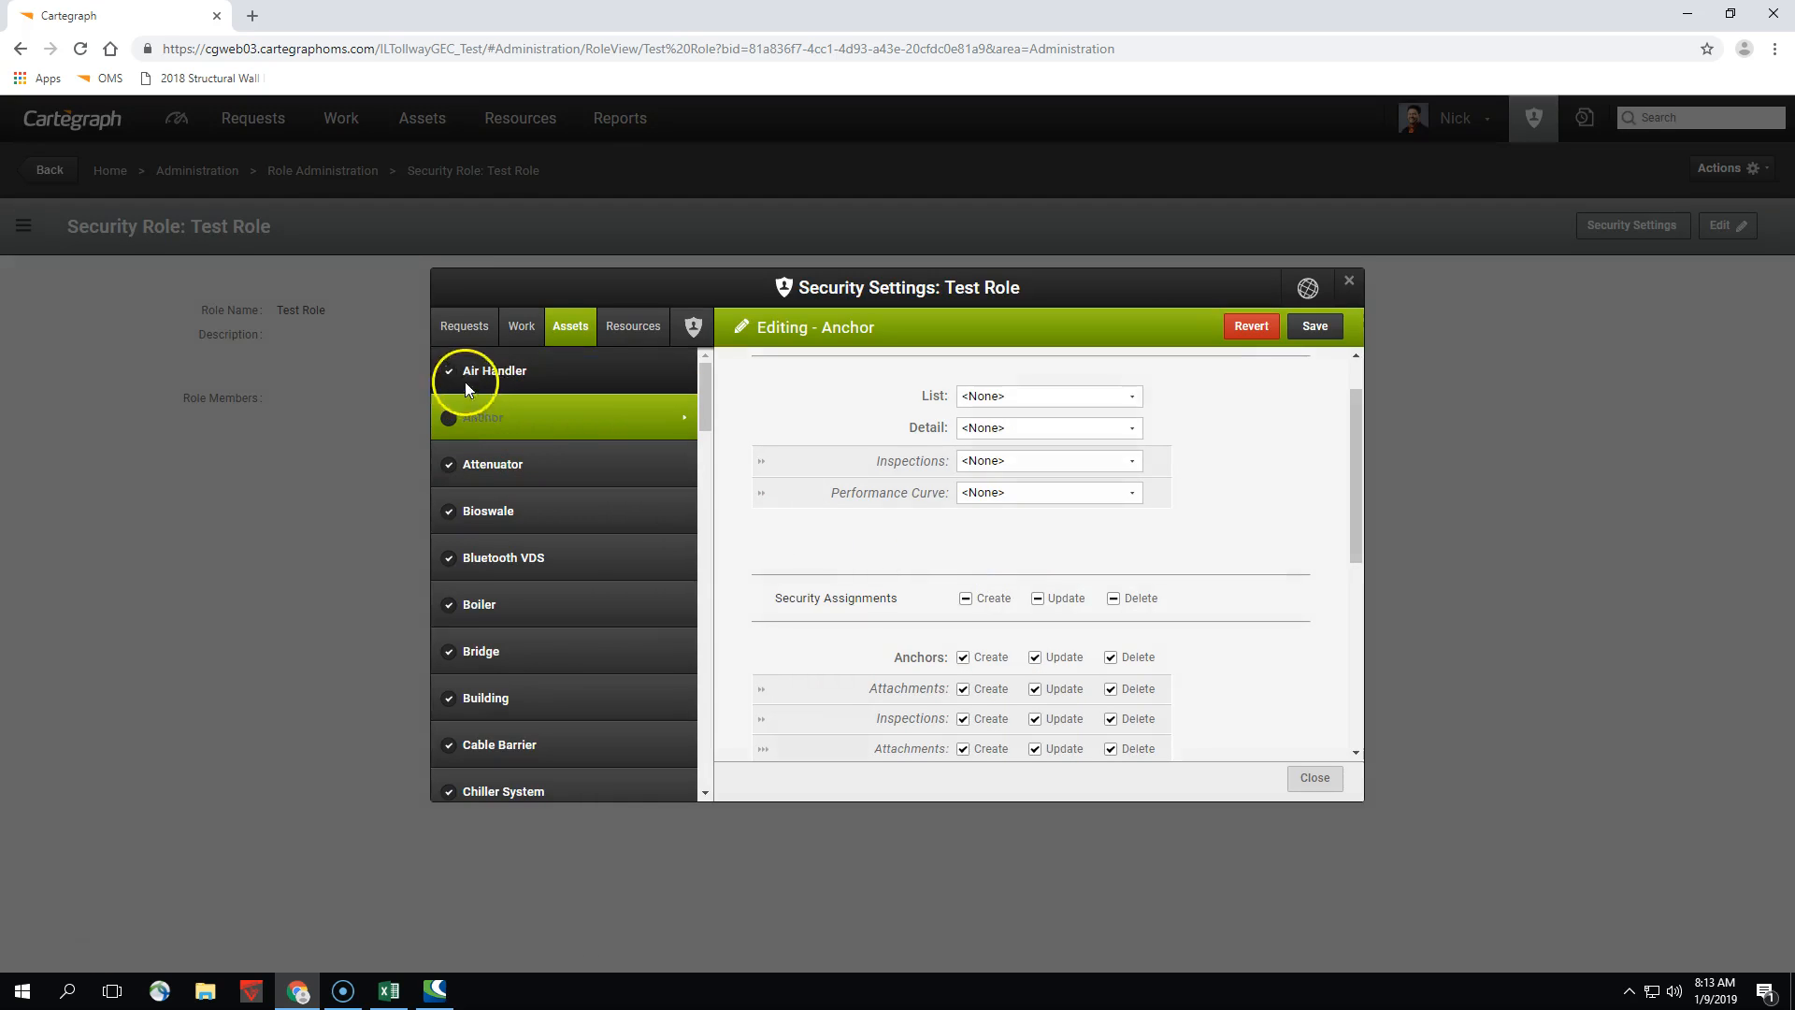
left_click(1312, 327)
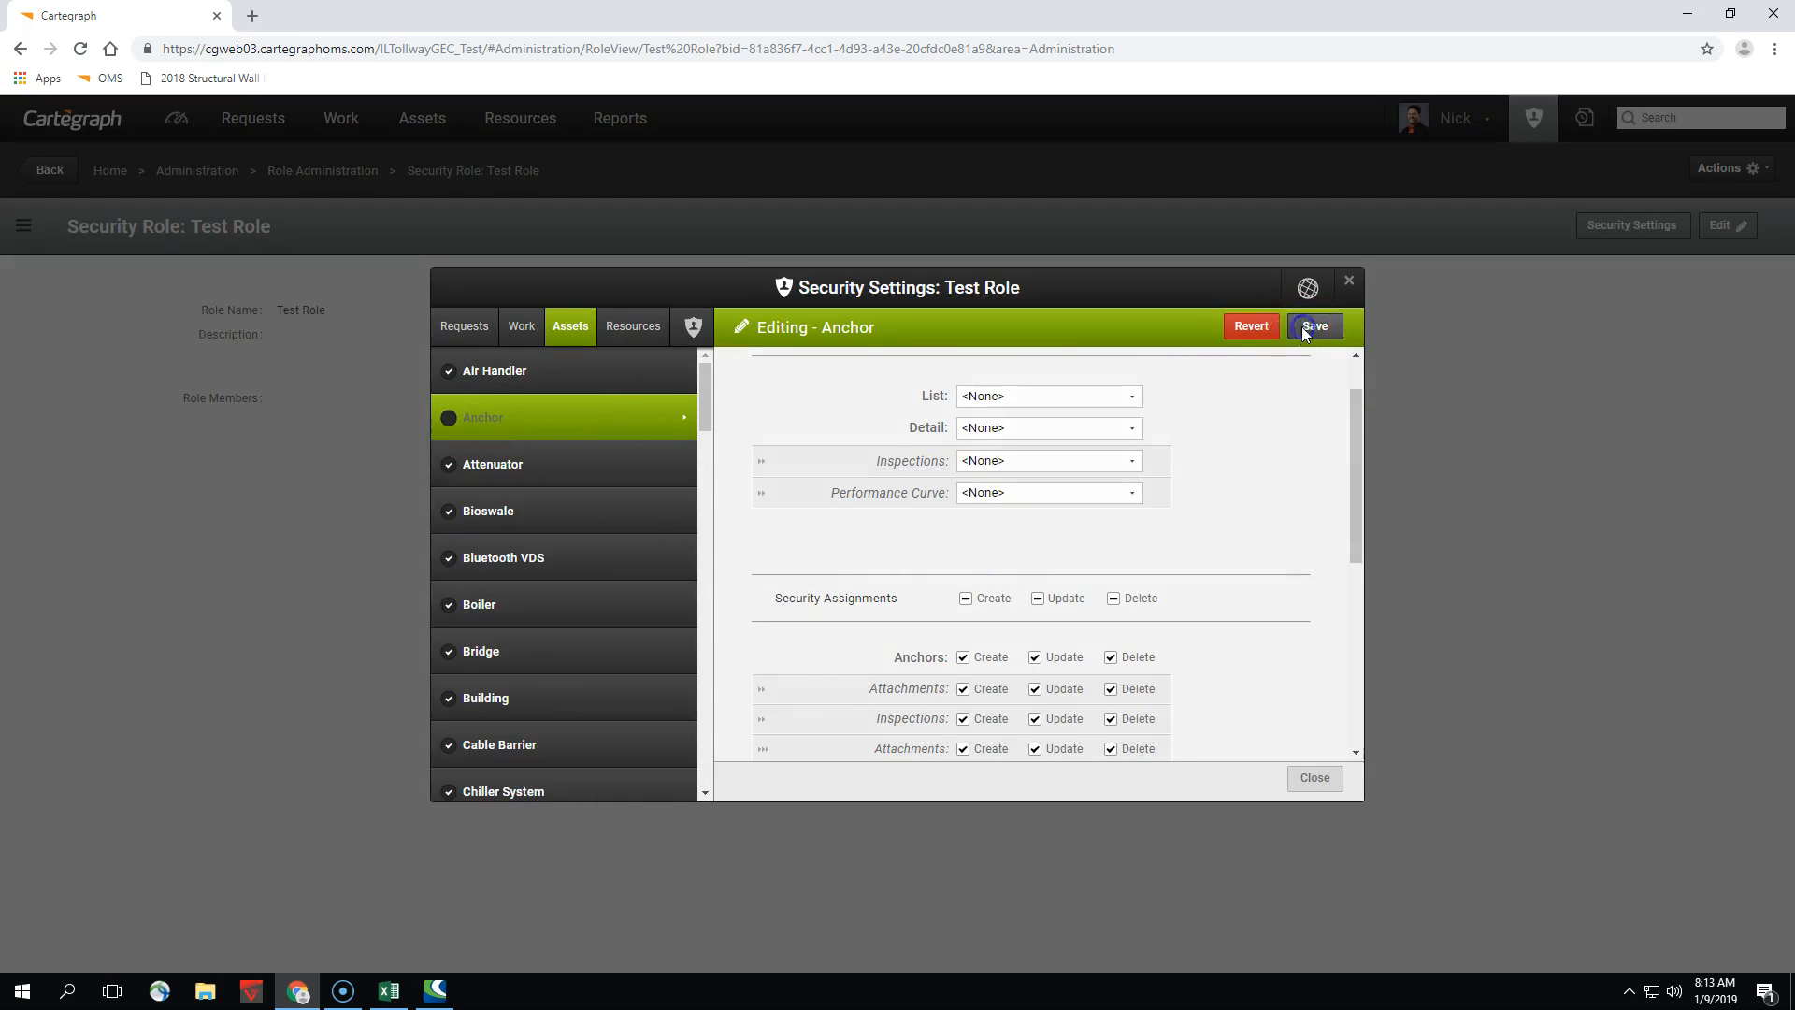
left_click(448, 370)
left_click(1313, 327)
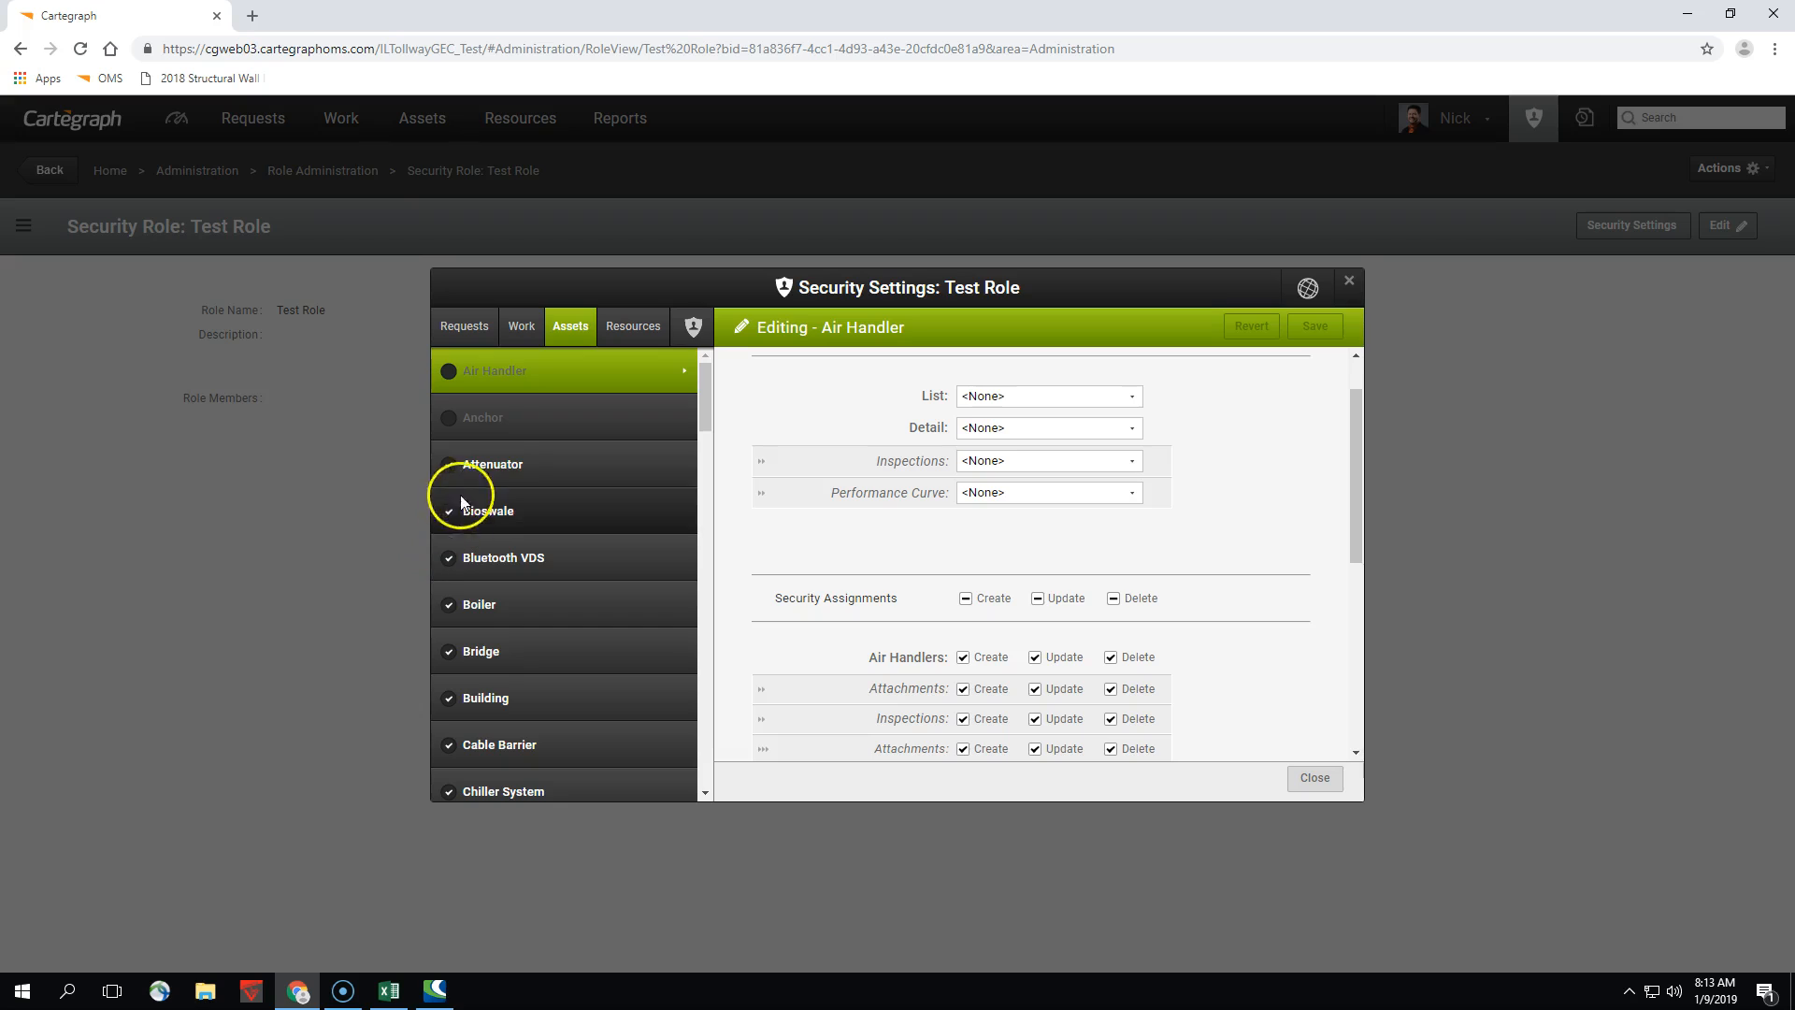
Remove Create and Update permissions from the Attenuator's Attachments and Inspections, and stay on its page when prompted about unsaved changes
left_click(507, 481)
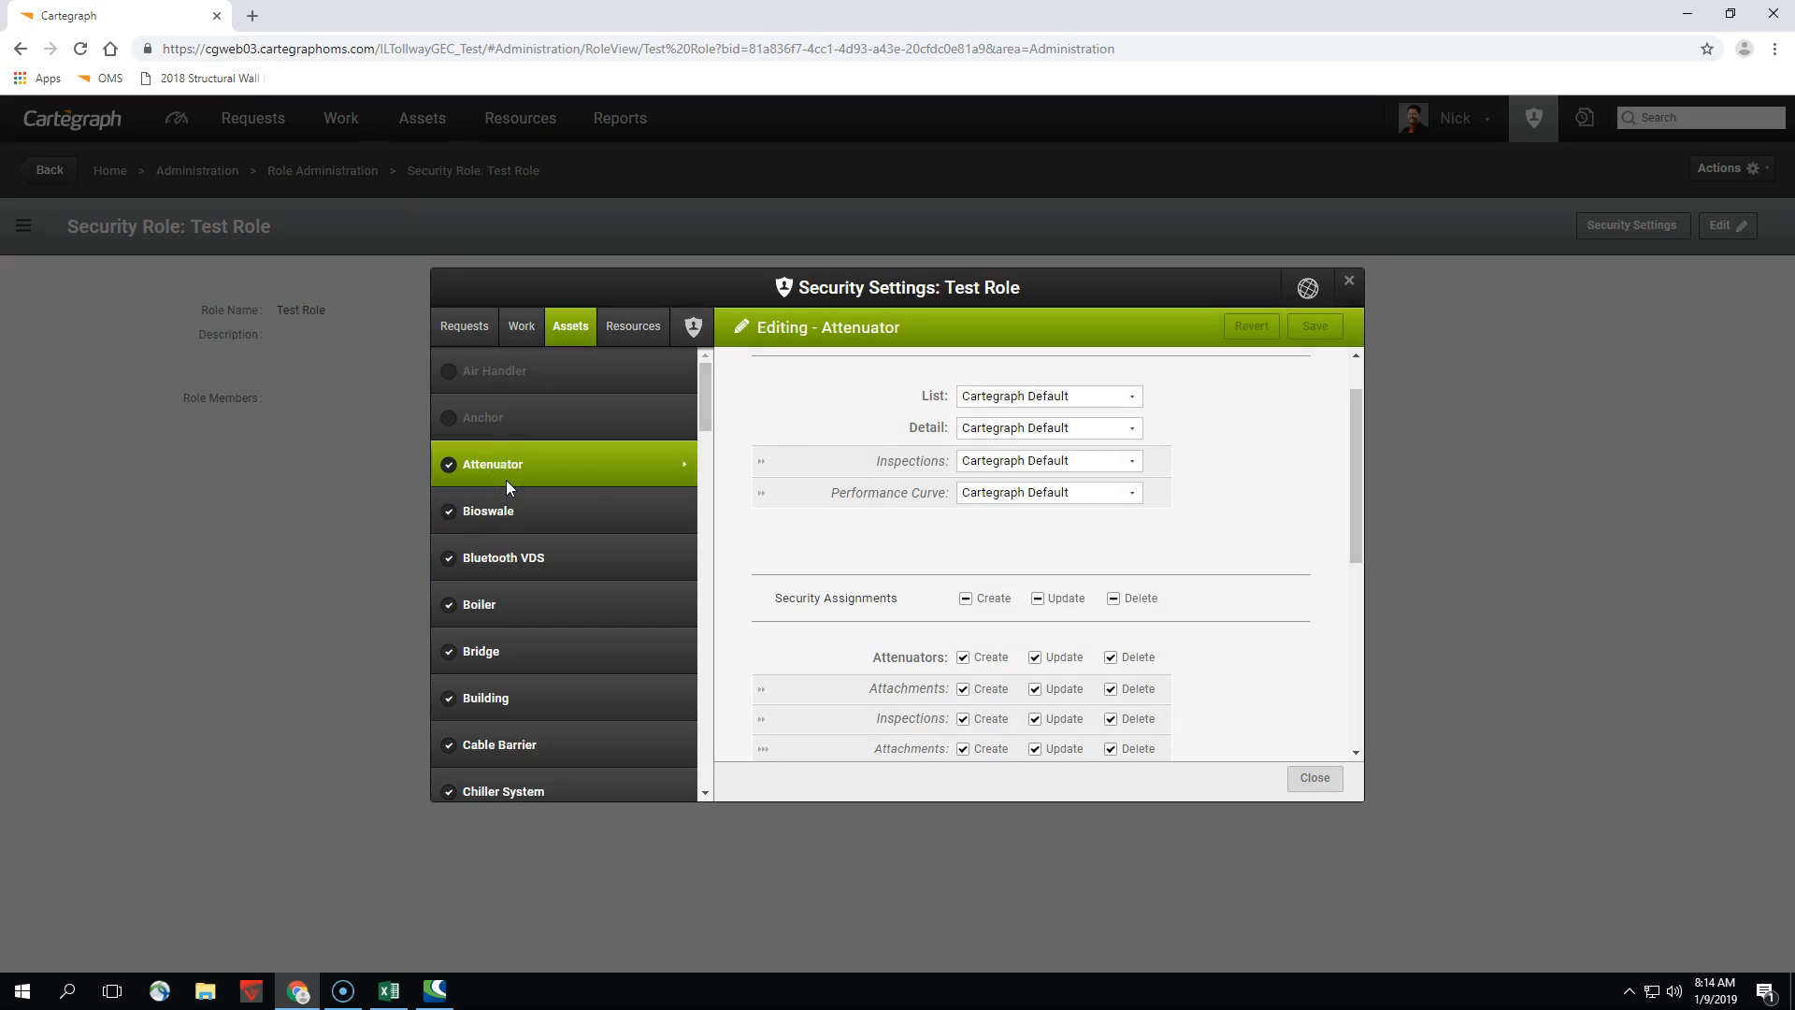
left_click(665, 510)
scroll(943, 539, "down", 1)
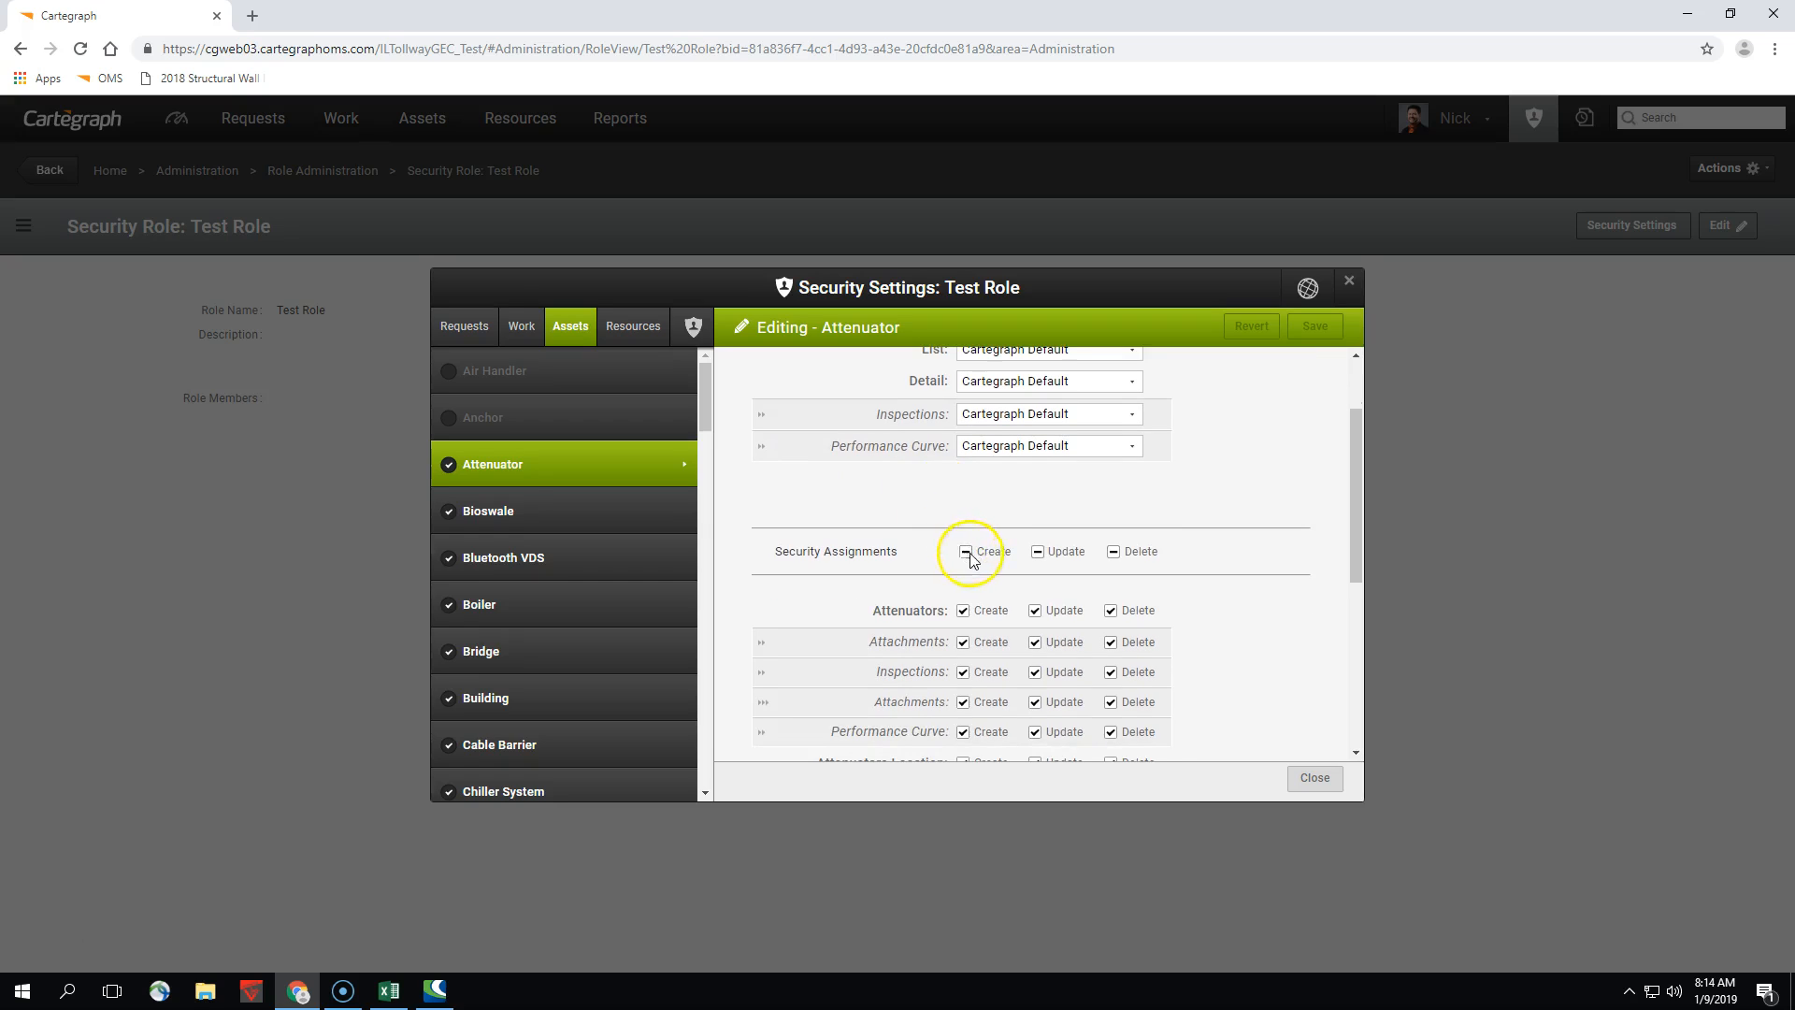
left_click(1024, 548)
left_click(962, 643)
left_click(964, 673)
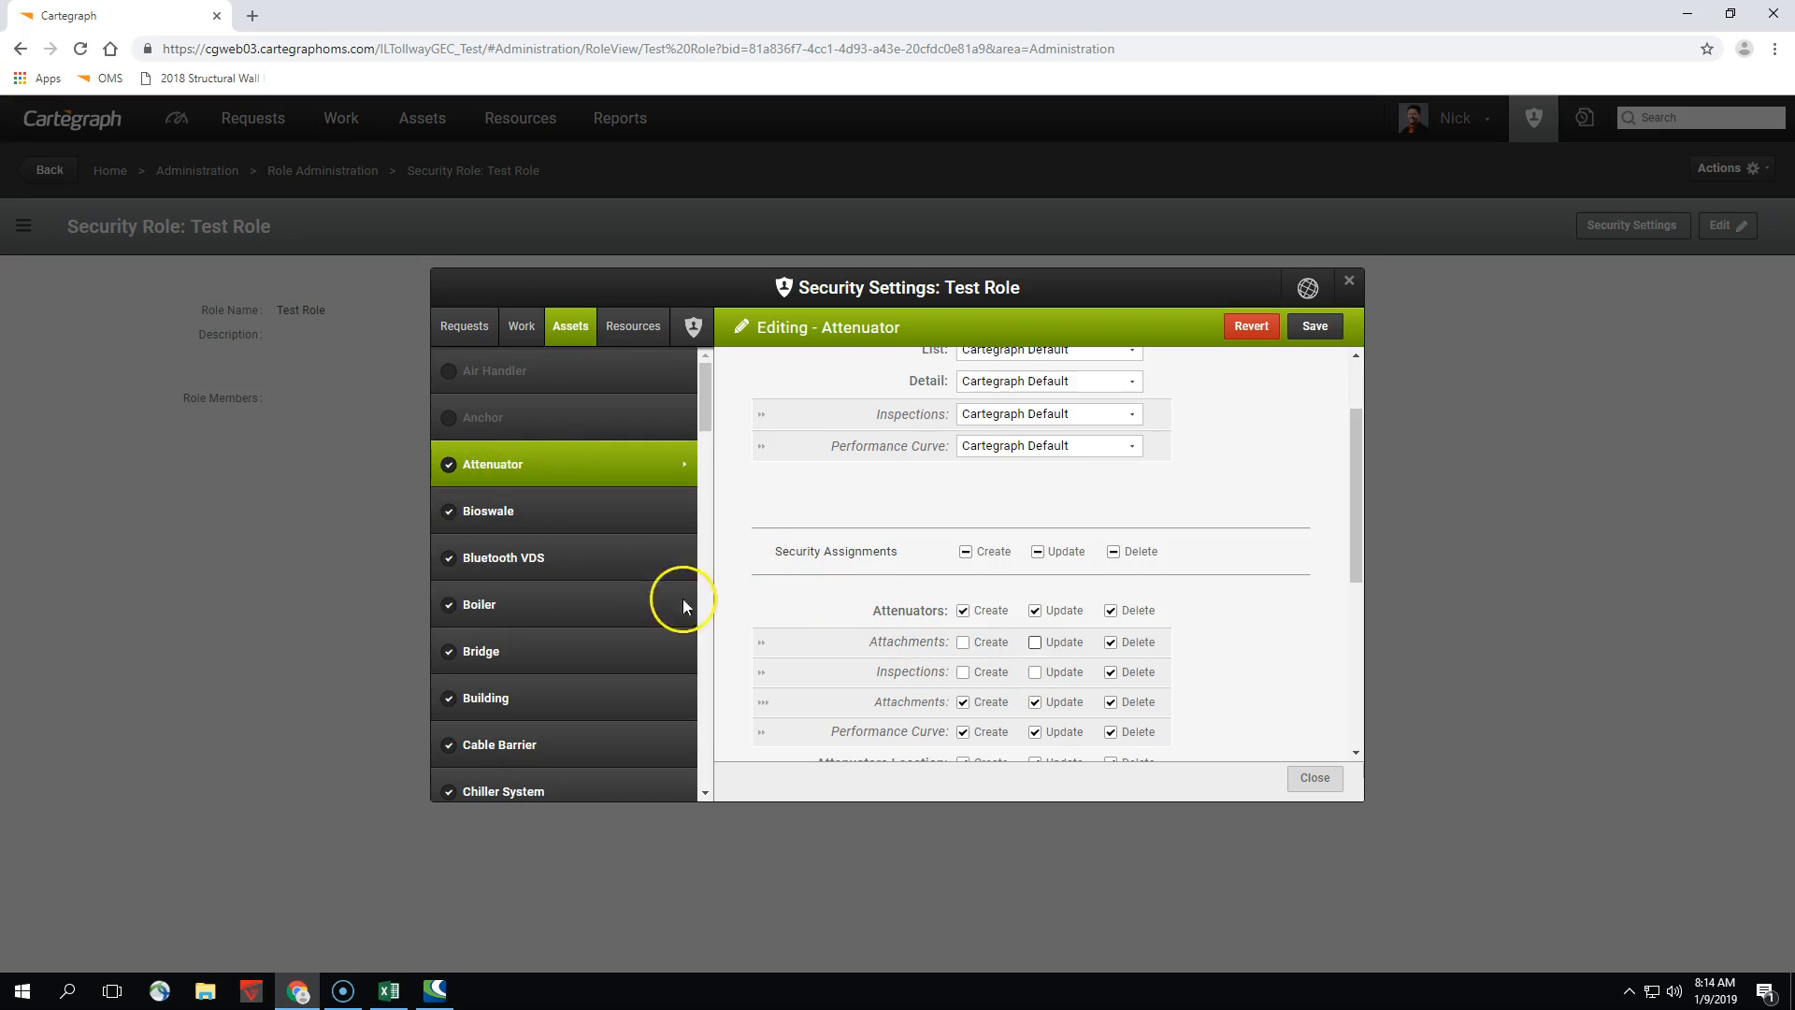
left_click(551, 514)
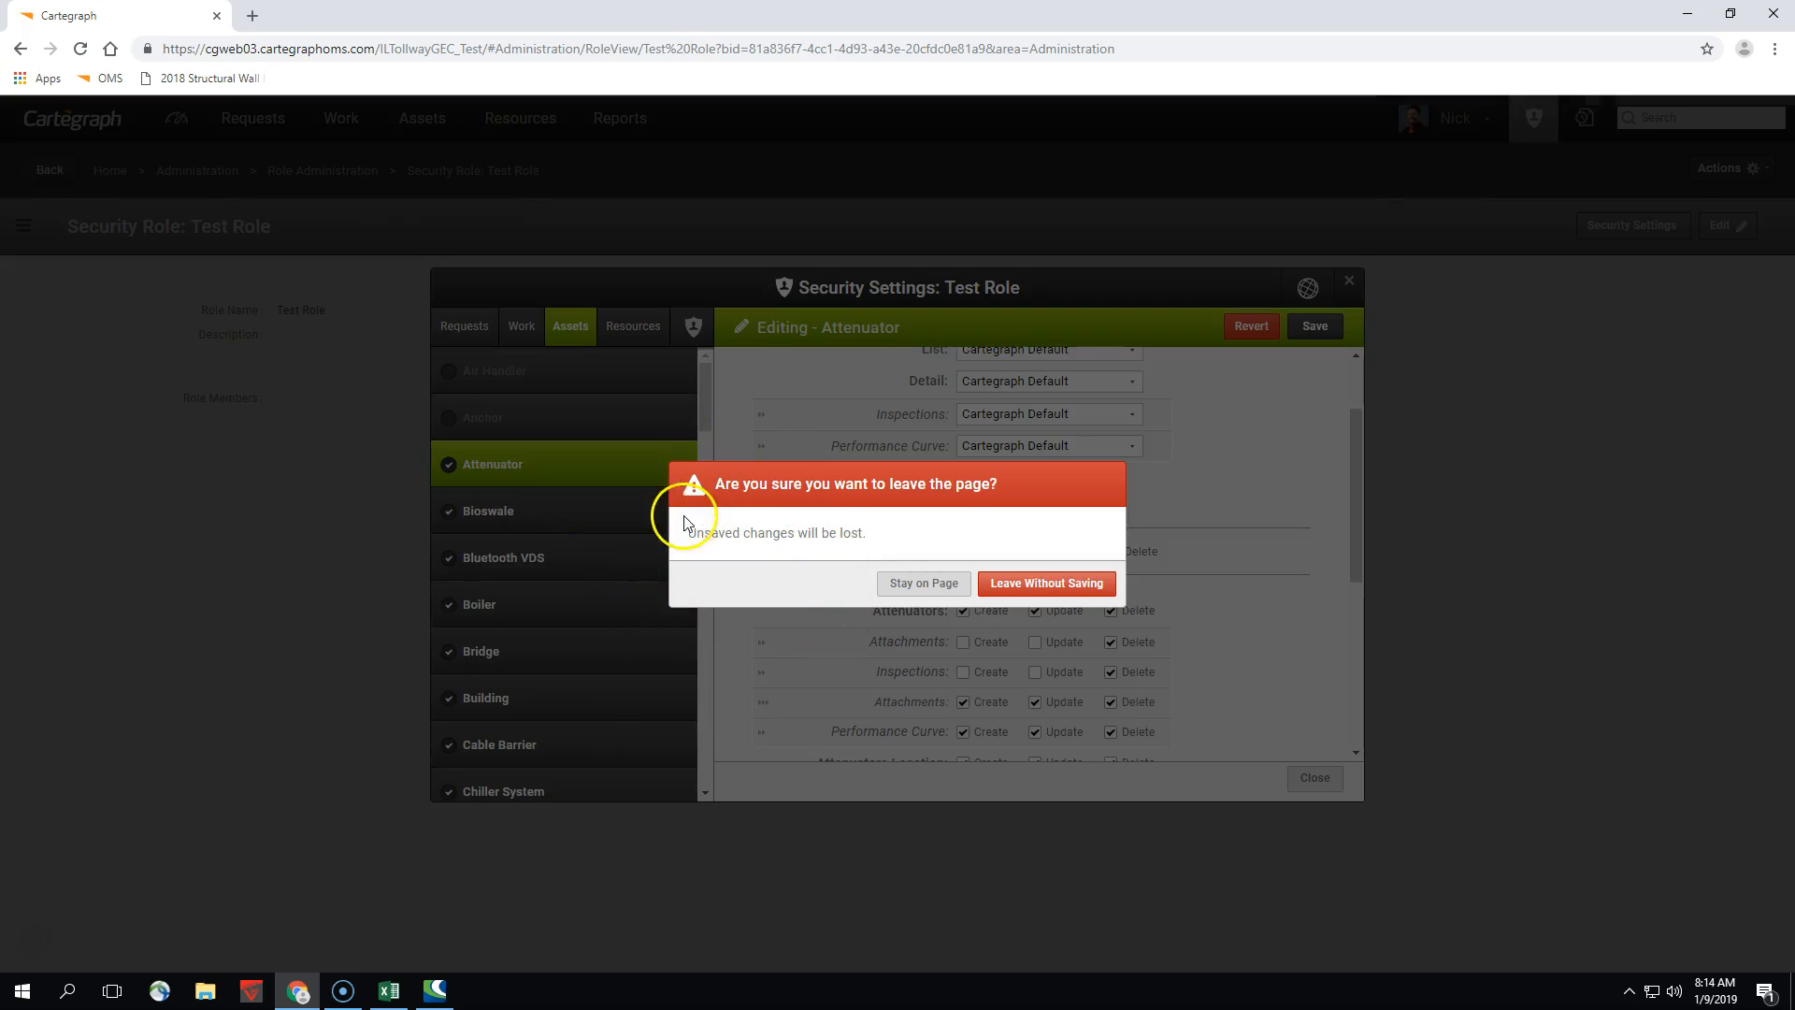
left_click(922, 582)
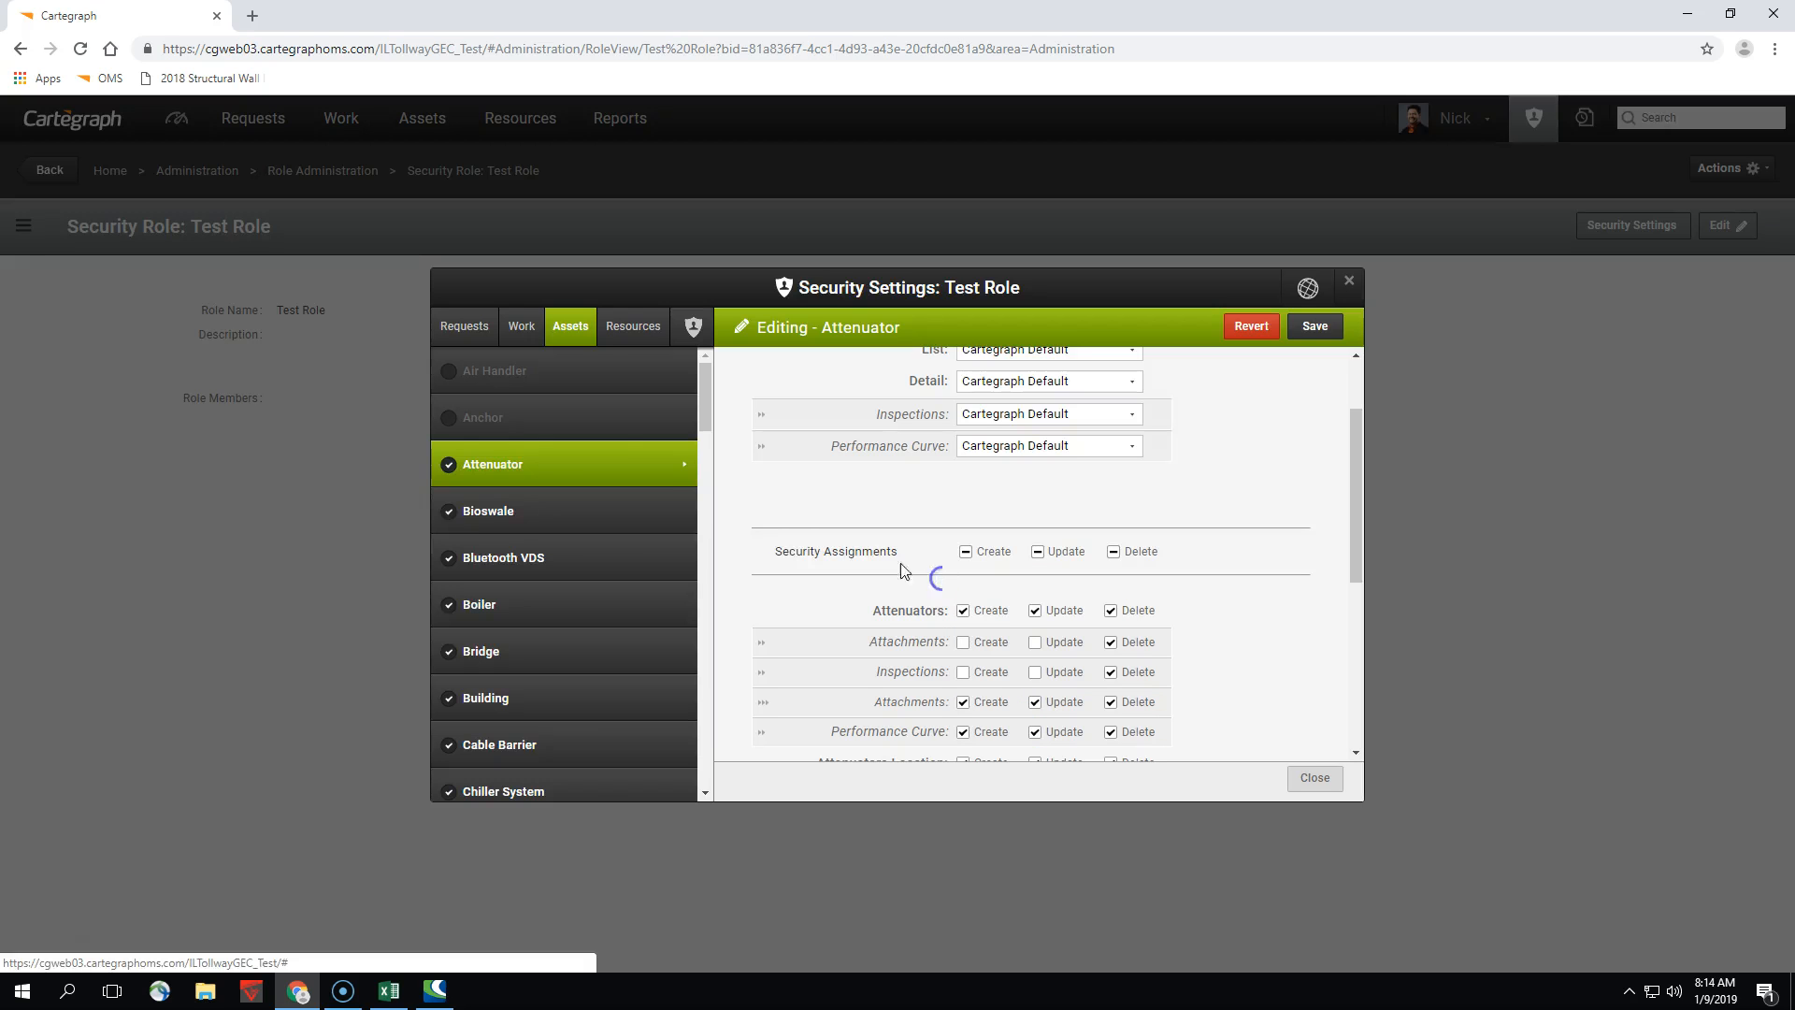
Save the Attenuator permission changes and open the Bioswale asset type's security settings
left_click(1311, 337)
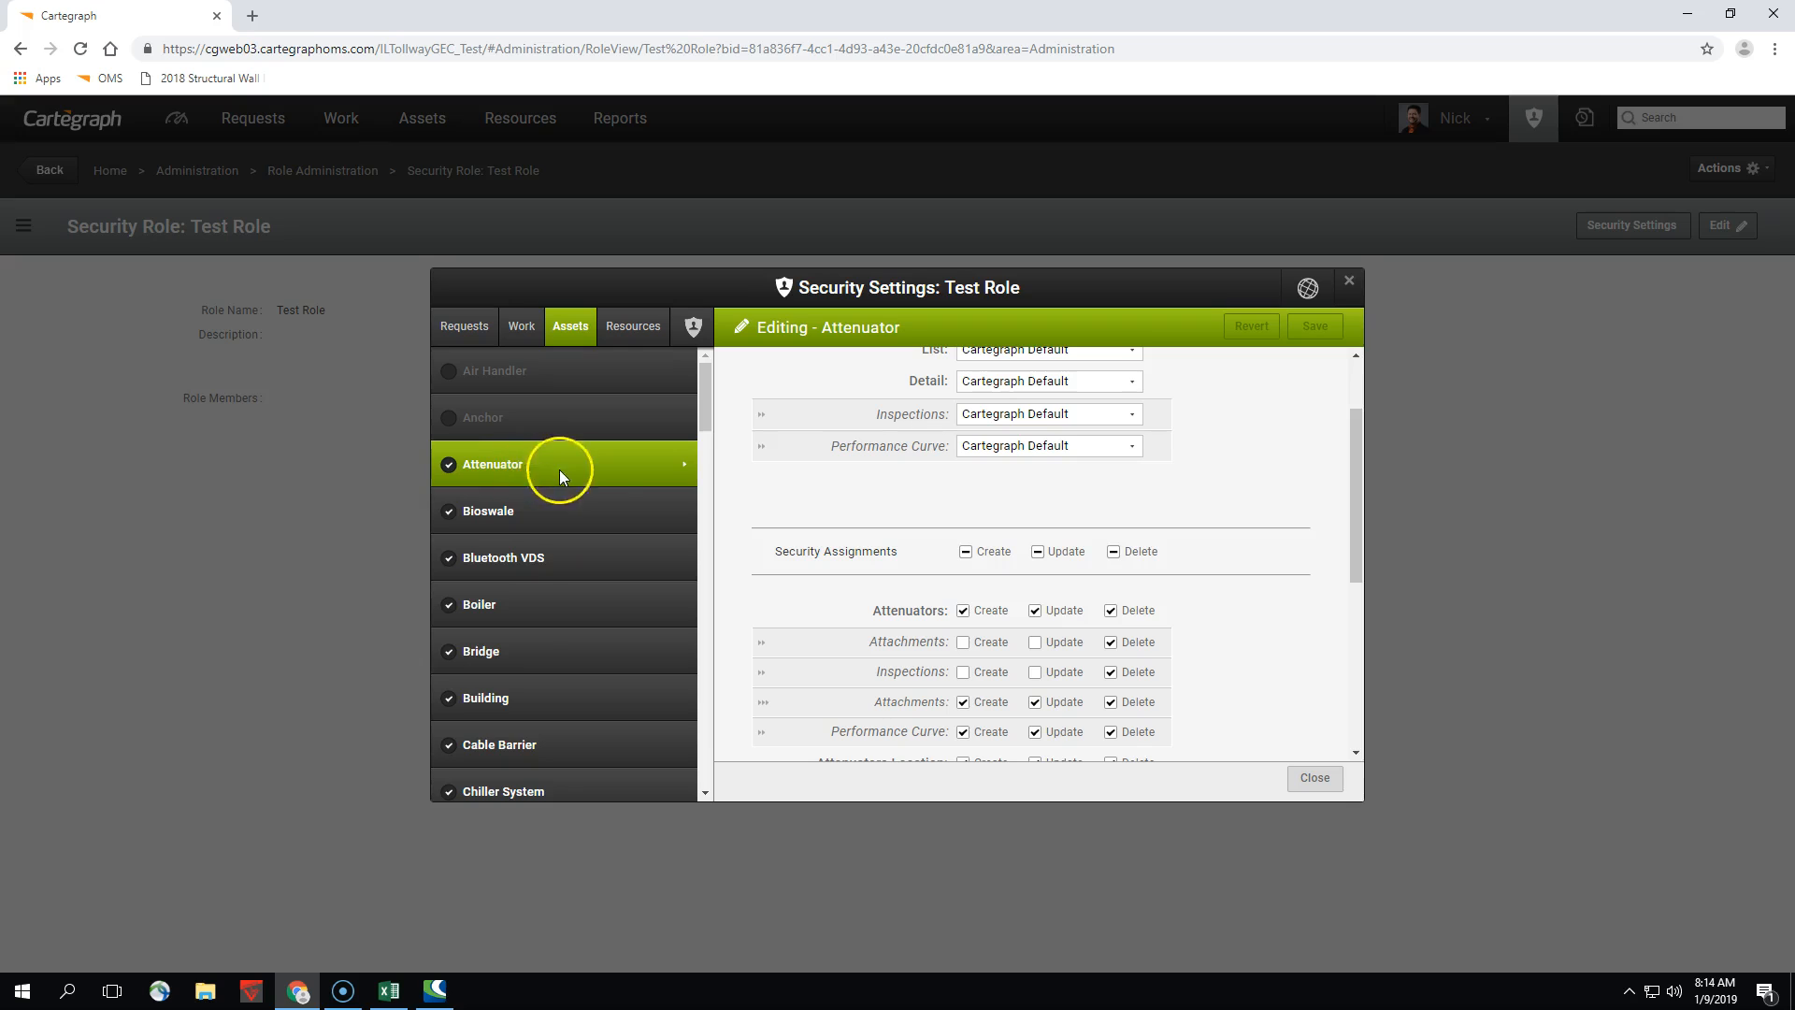
left_click(559, 526)
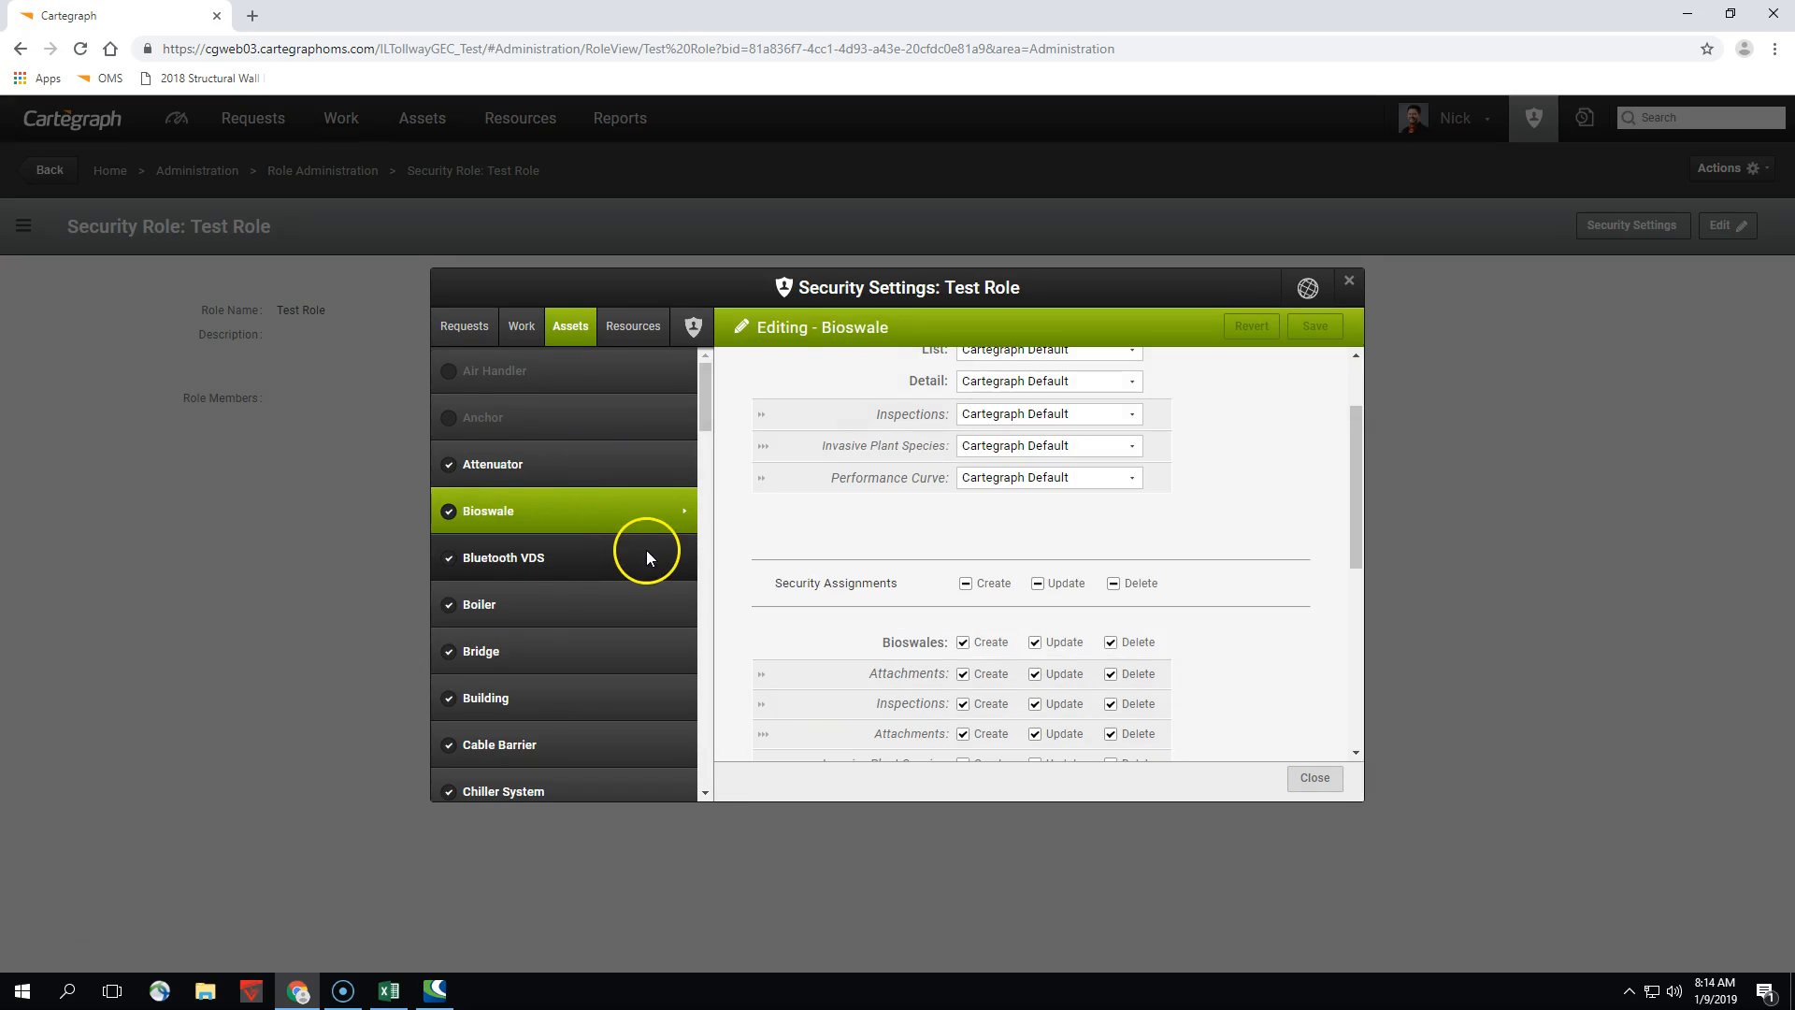
Examine the screen assignments, security assignments and command permissions for the Equipment record type in the Resources area
left_click(613, 339)
left_click(672, 388)
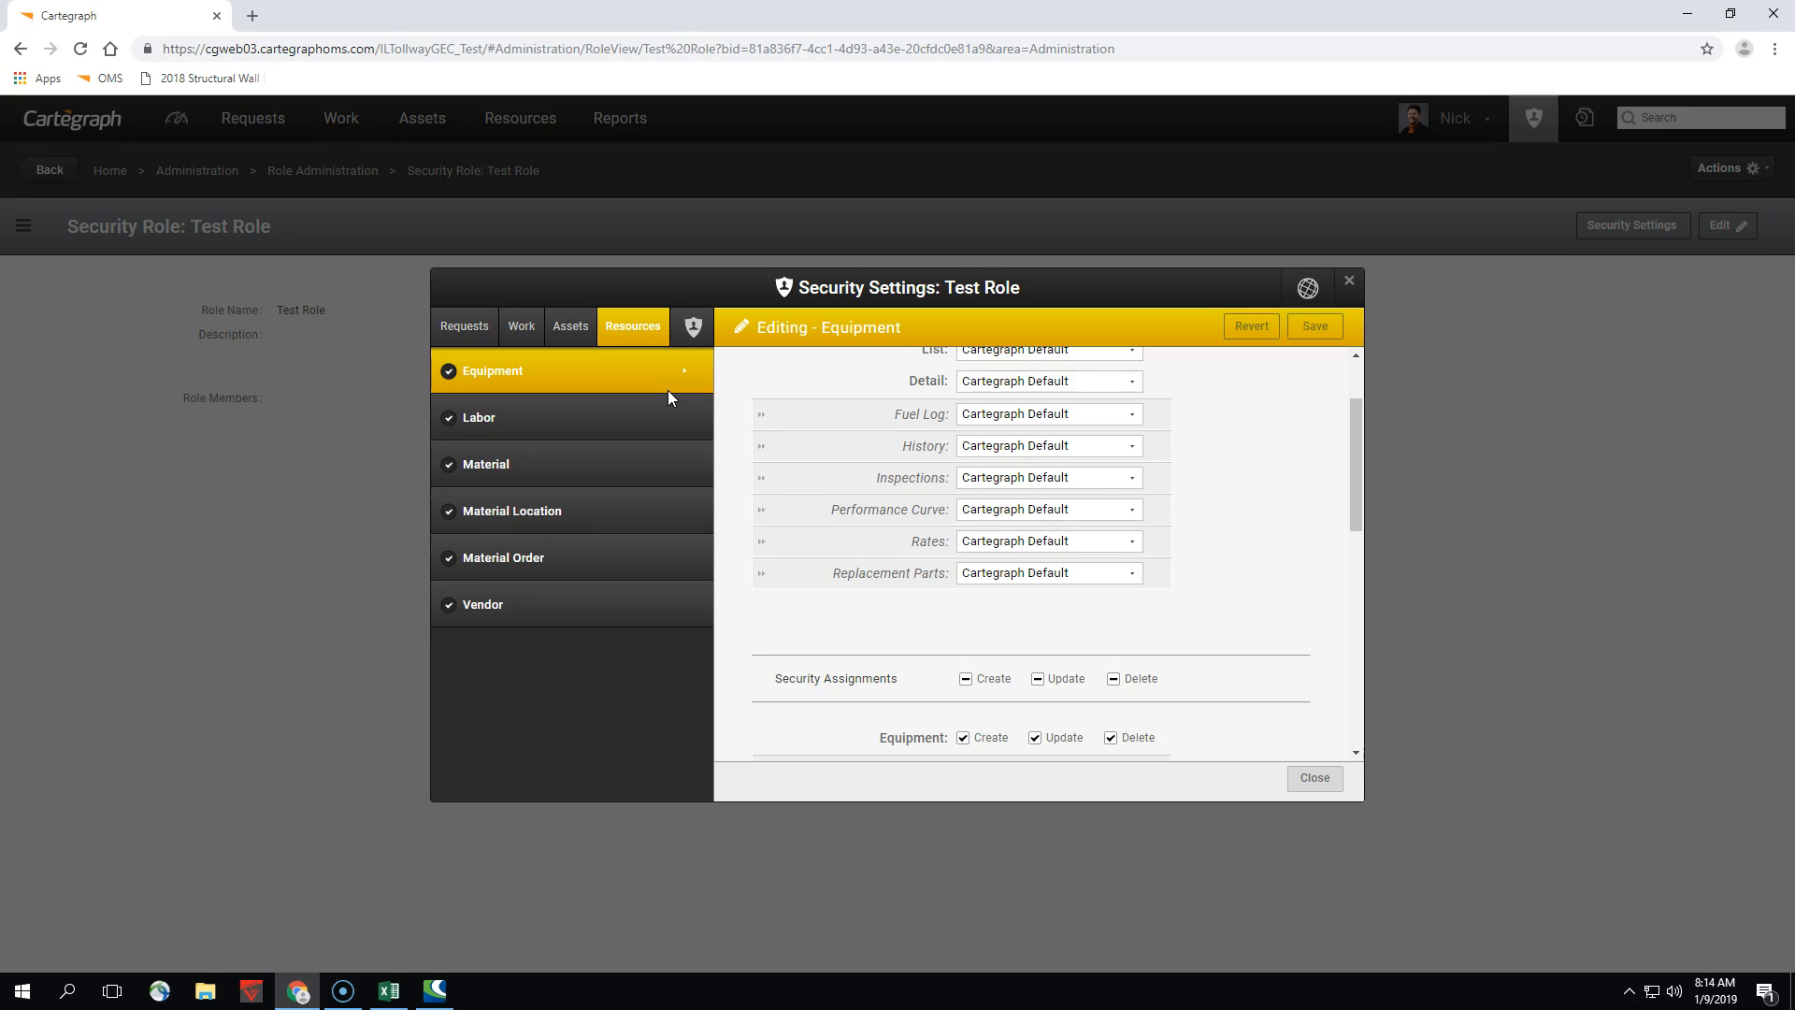
left_click(620, 396)
scroll(725, 468, "up", 2)
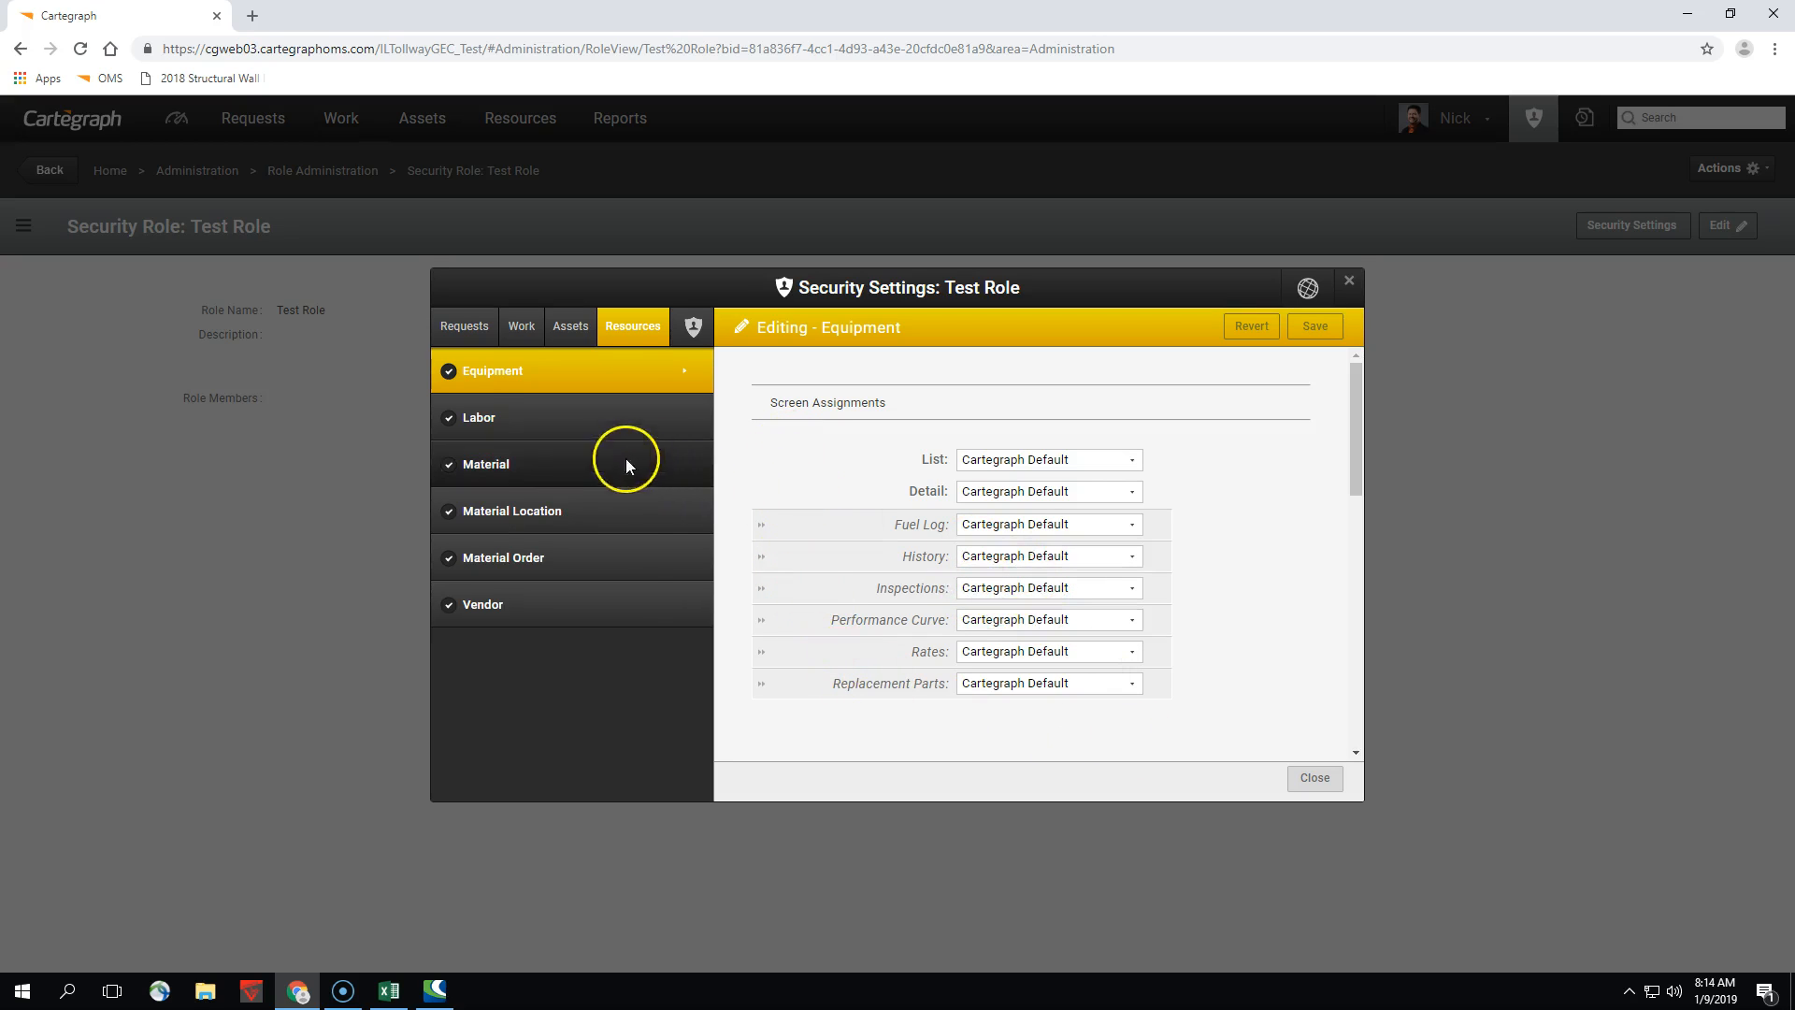
scroll(1183, 521, "down", 8)
scroll(1195, 533, "down", 3)
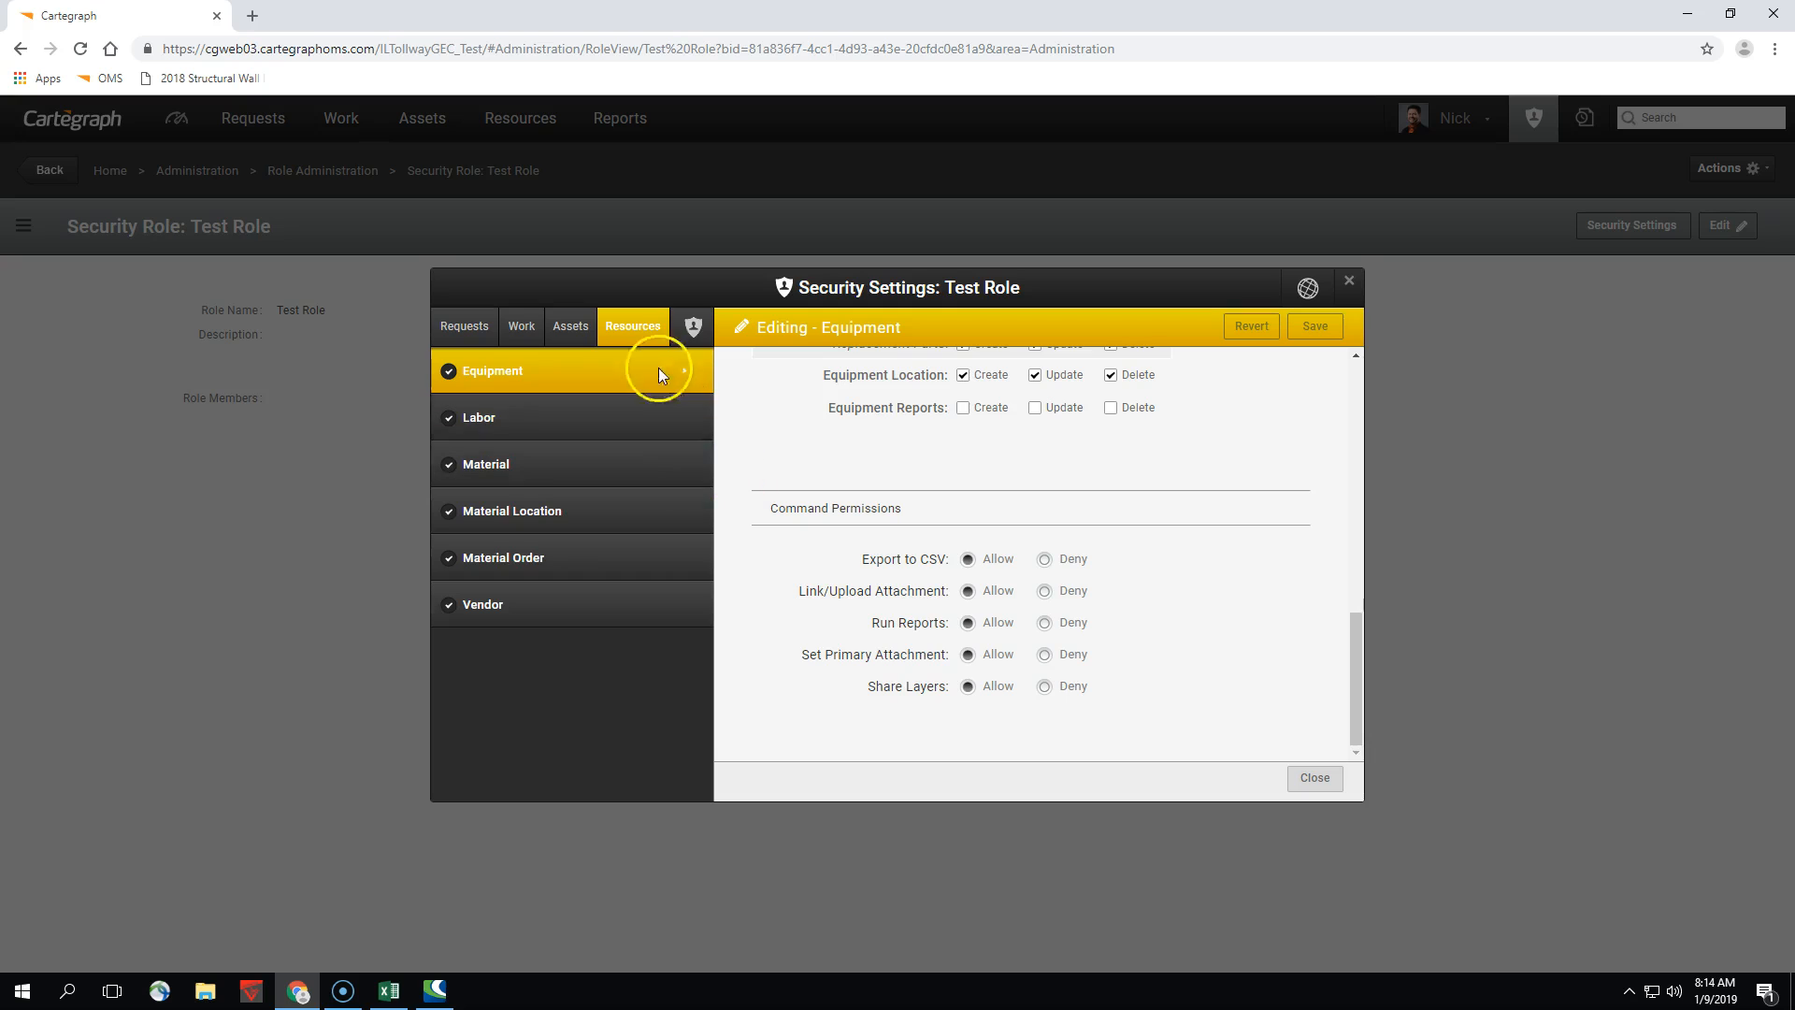
Review the role's Administration access options, including the manager tools and the layer management permission
left_click(692, 327)
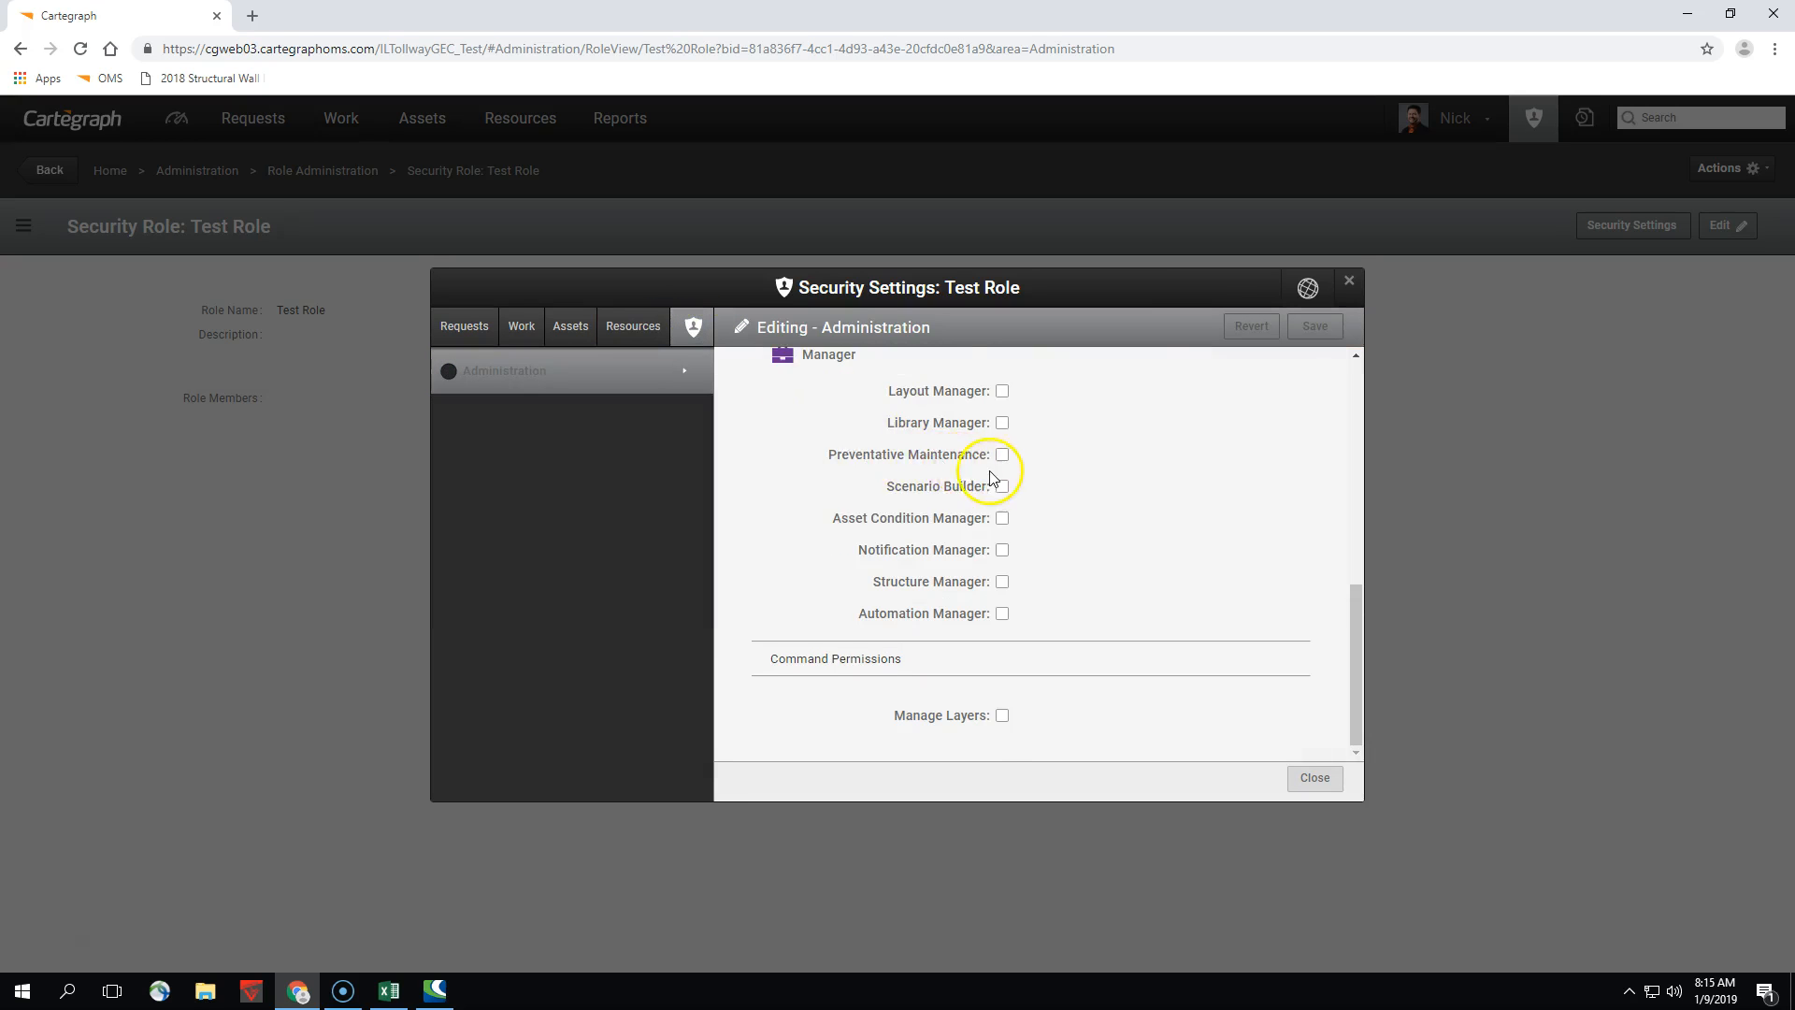
scroll(997, 474, "up", 6)
scroll(1001, 479, "up", 2)
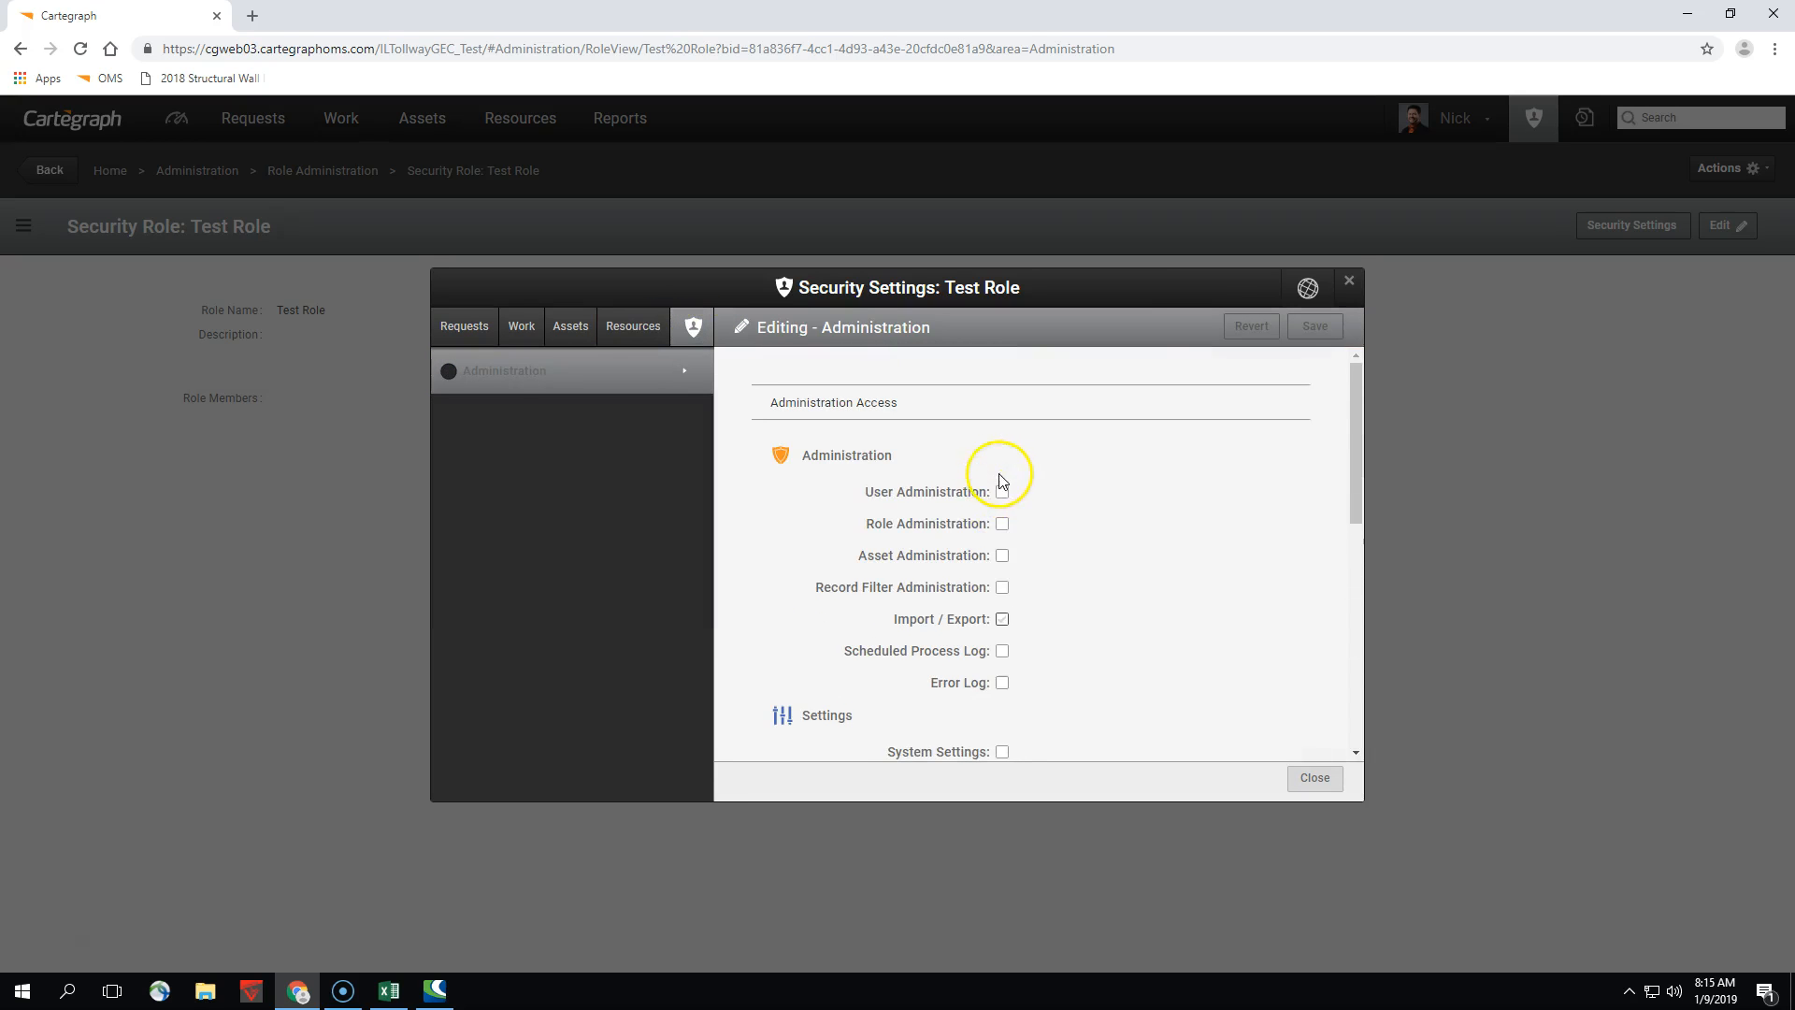
Enable Administration access, then remove User, Role, Asset and Record Filter Administration, Scheduled Process Log, Error Log and System Settings
left_click(450, 374)
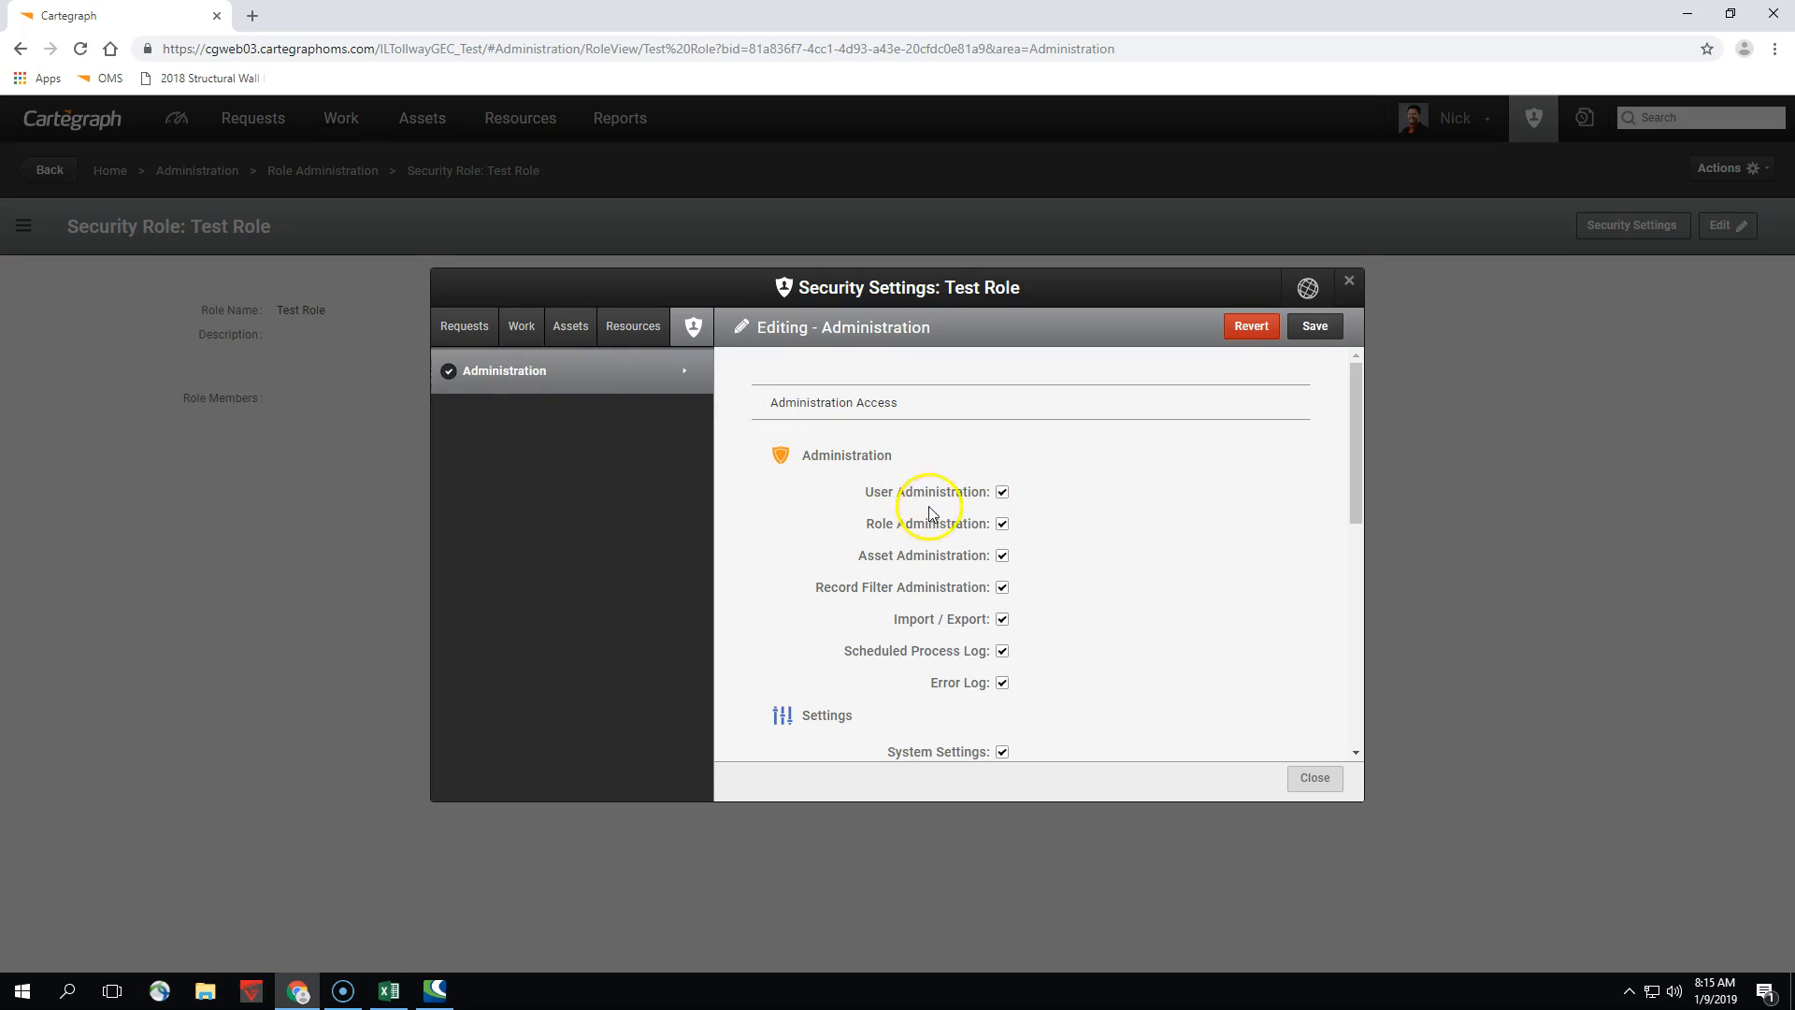
left_click(1002, 493)
left_click(1003, 556)
left_click(1004, 588)
left_click(1002, 525)
left_click(1002, 647)
left_click(1003, 682)
left_click(1002, 750)
scroll(1056, 715, "down", 1)
scroll(1056, 716, "down", 2)
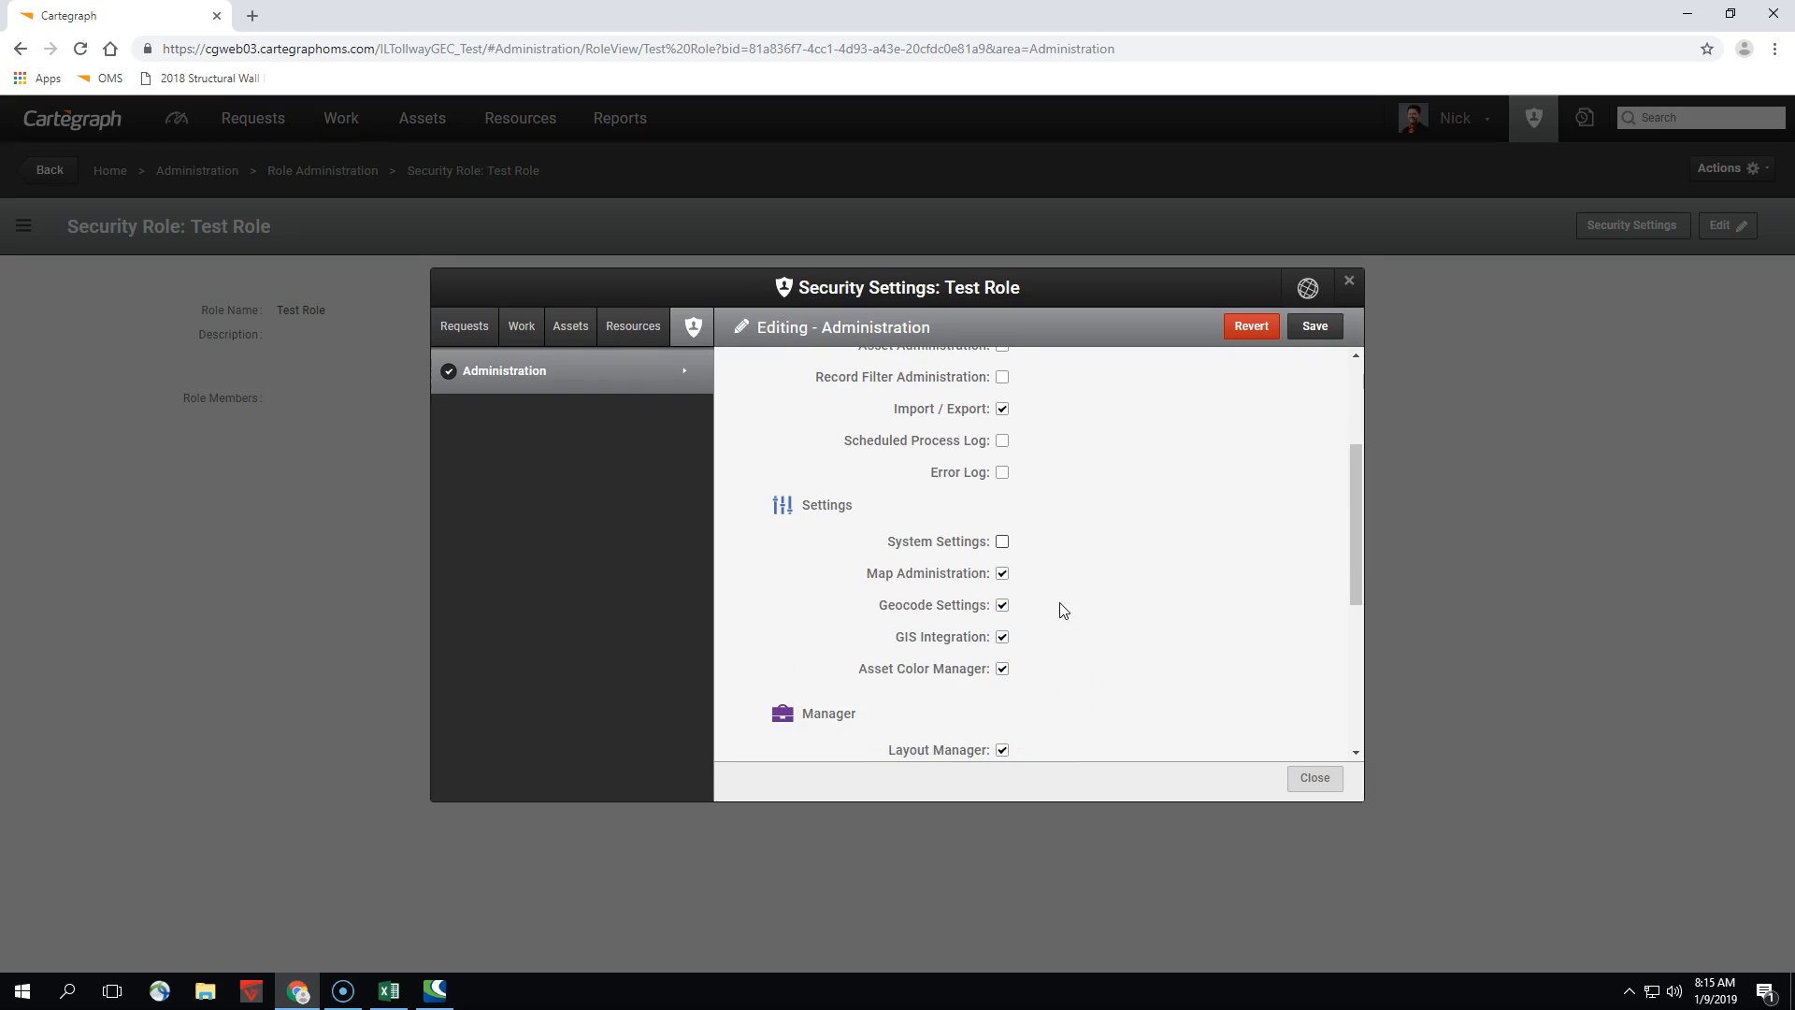
scroll(945, 576, "up", 1)
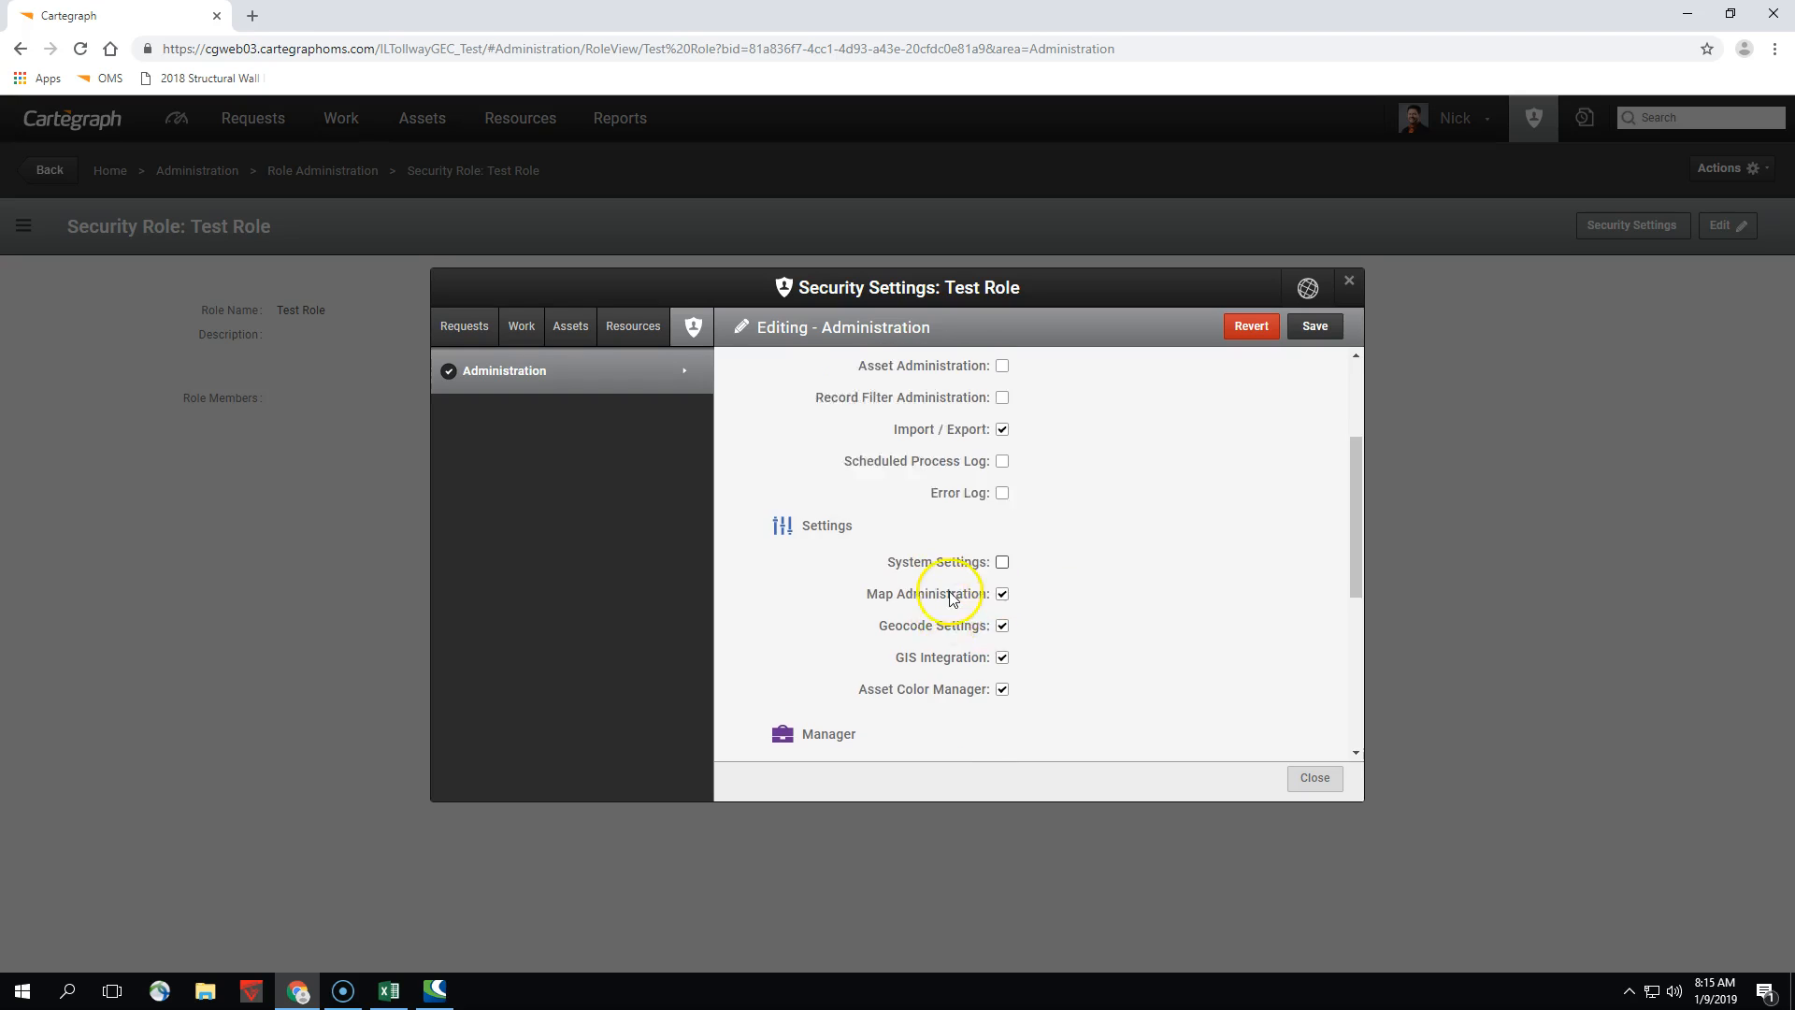
scroll(982, 615, "up", 1)
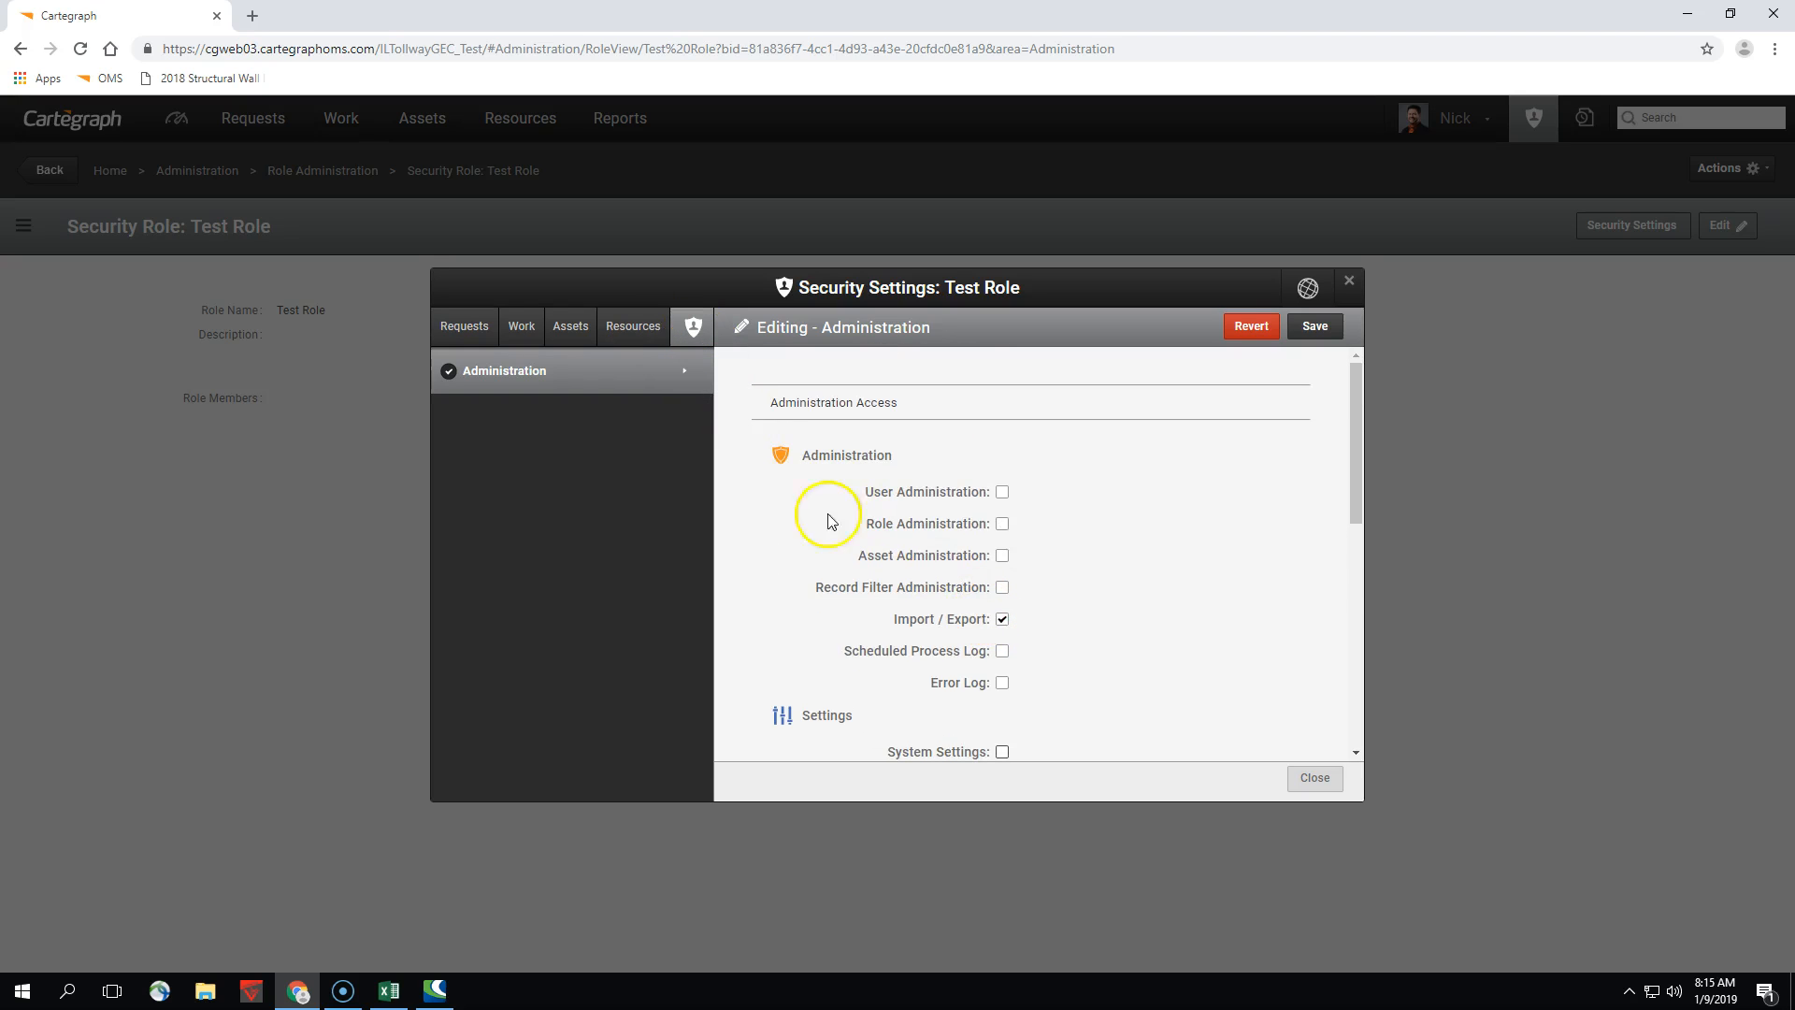
Remove Import / Export access, then revert the Administration settings and discard all unsaved changes
left_click(1002, 617)
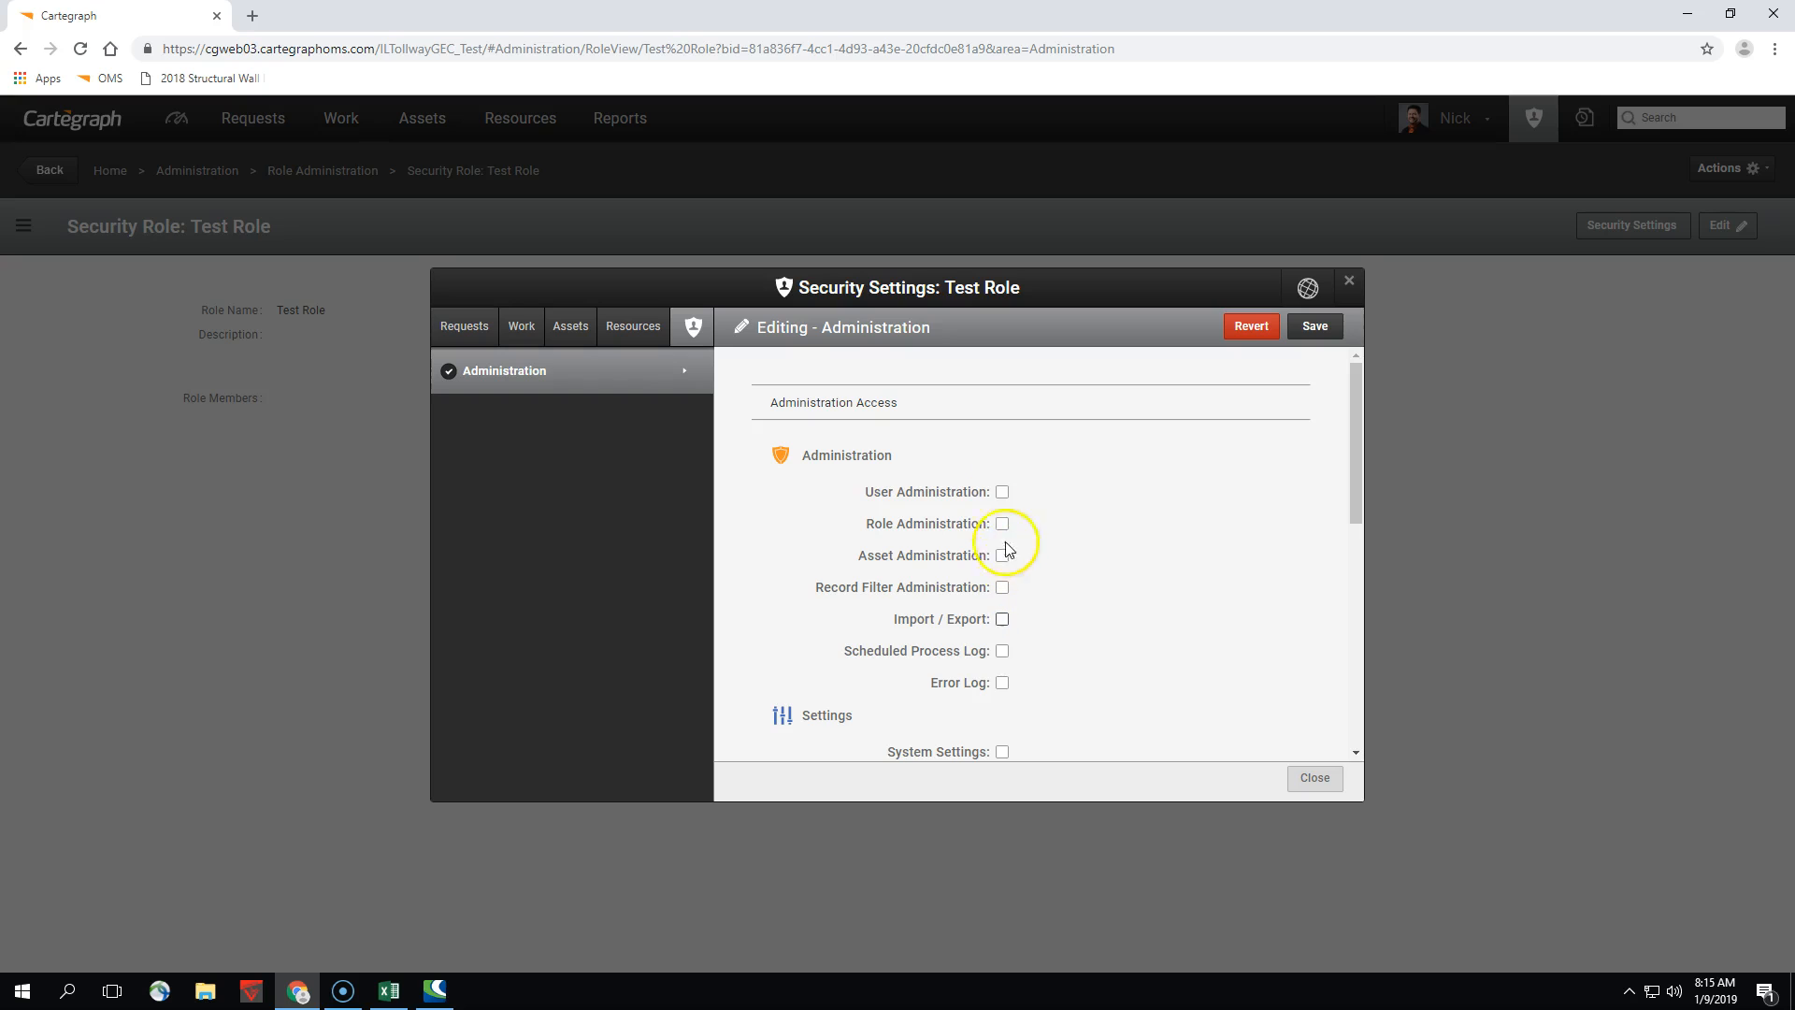
left_click(1003, 652)
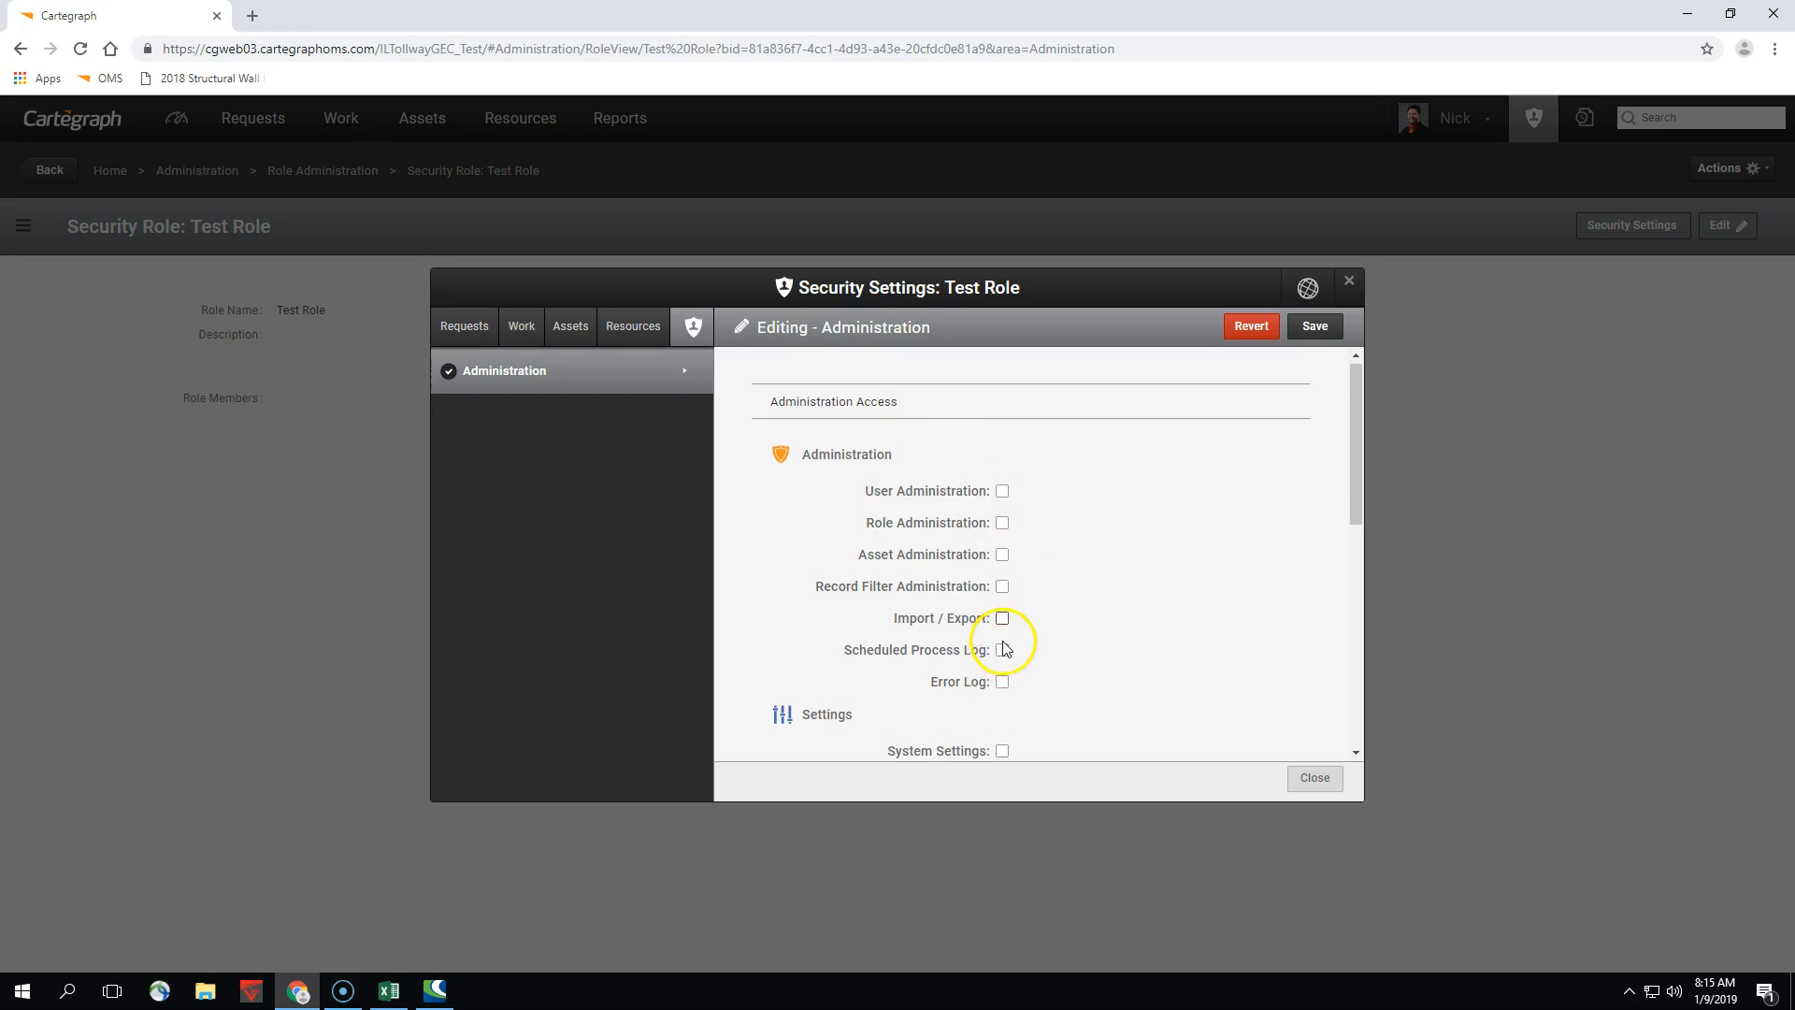
scroll(1008, 659, "down", 4)
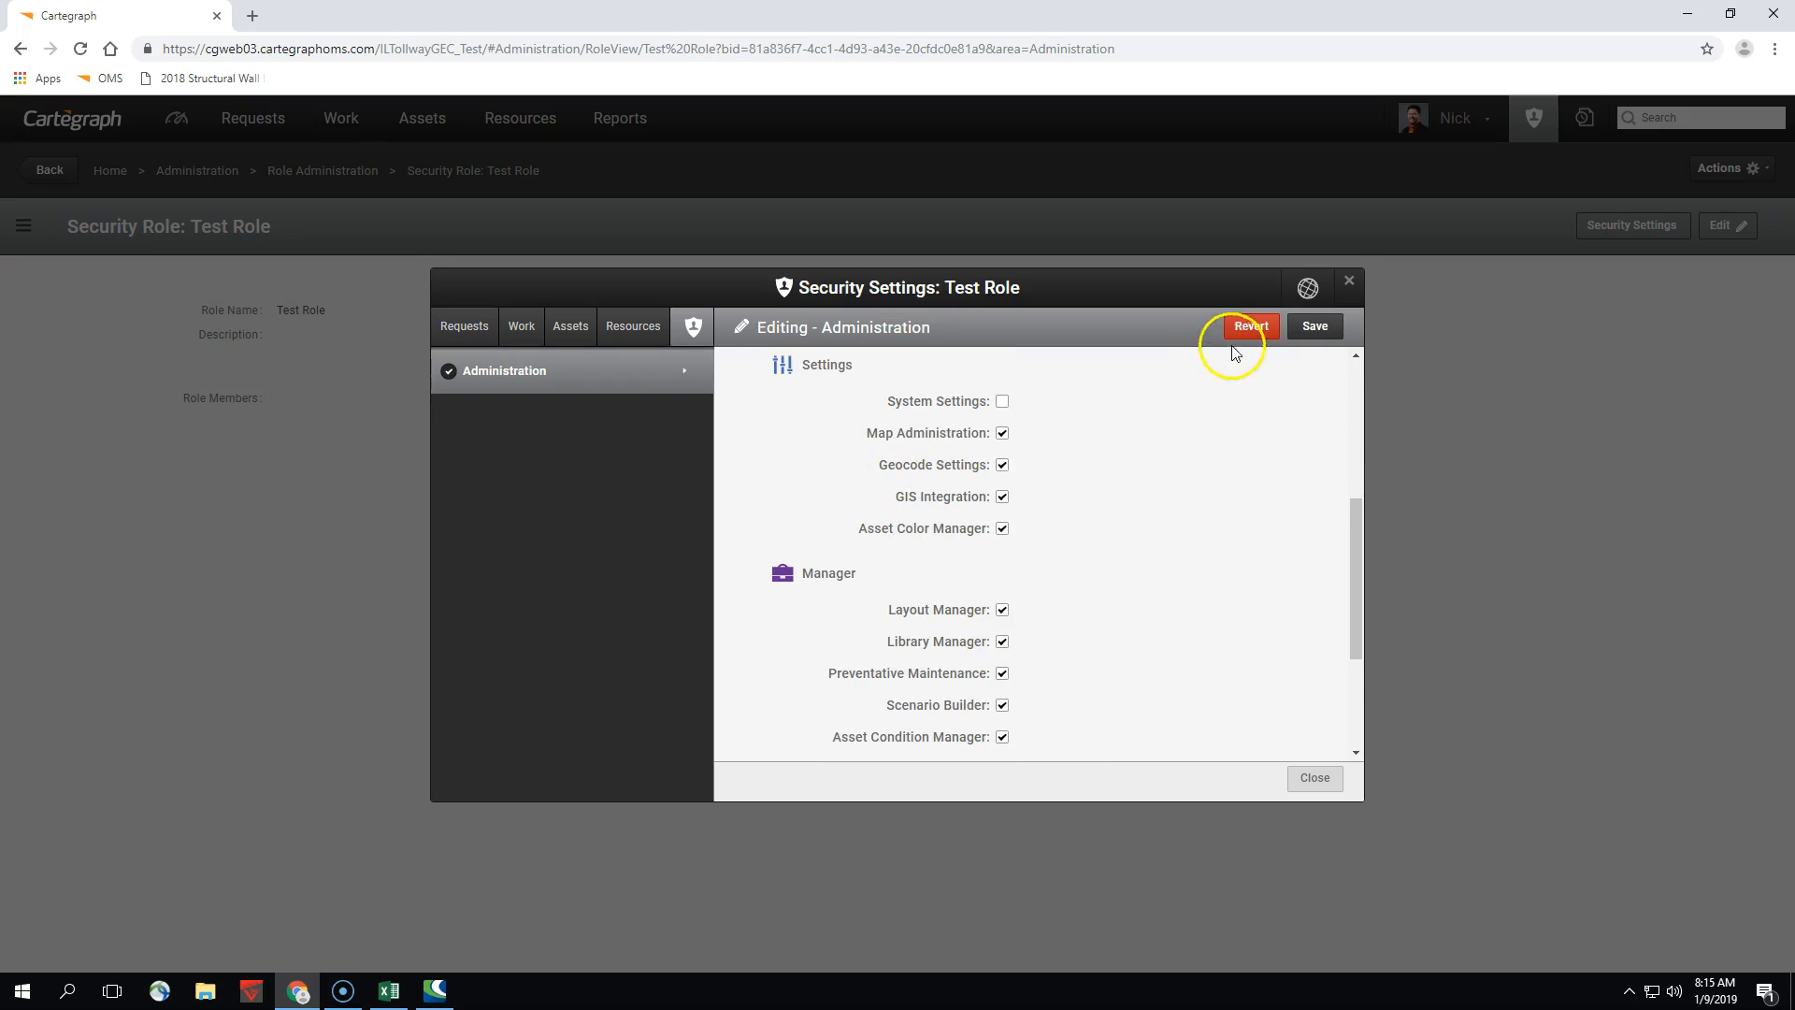
left_click(1251, 325)
left_click(1023, 584)
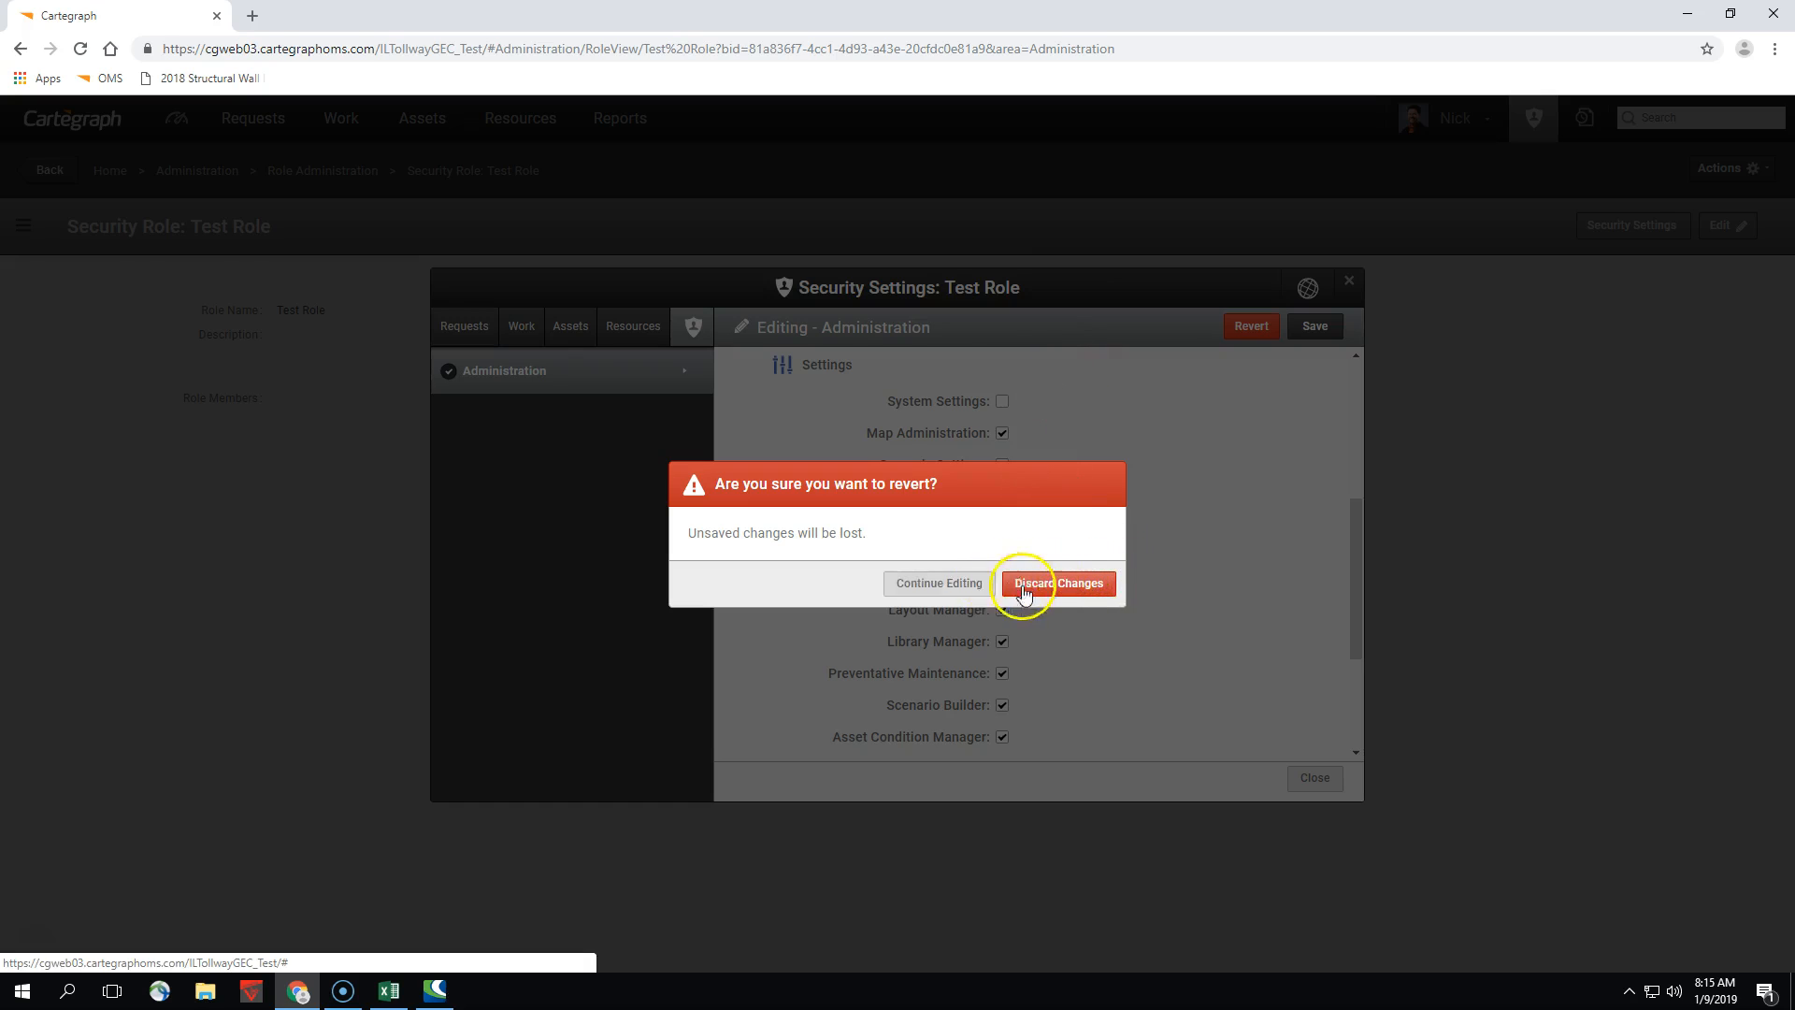
Examine the Global Command Permissions for Test Role, then close its security settings
left_click(1309, 289)
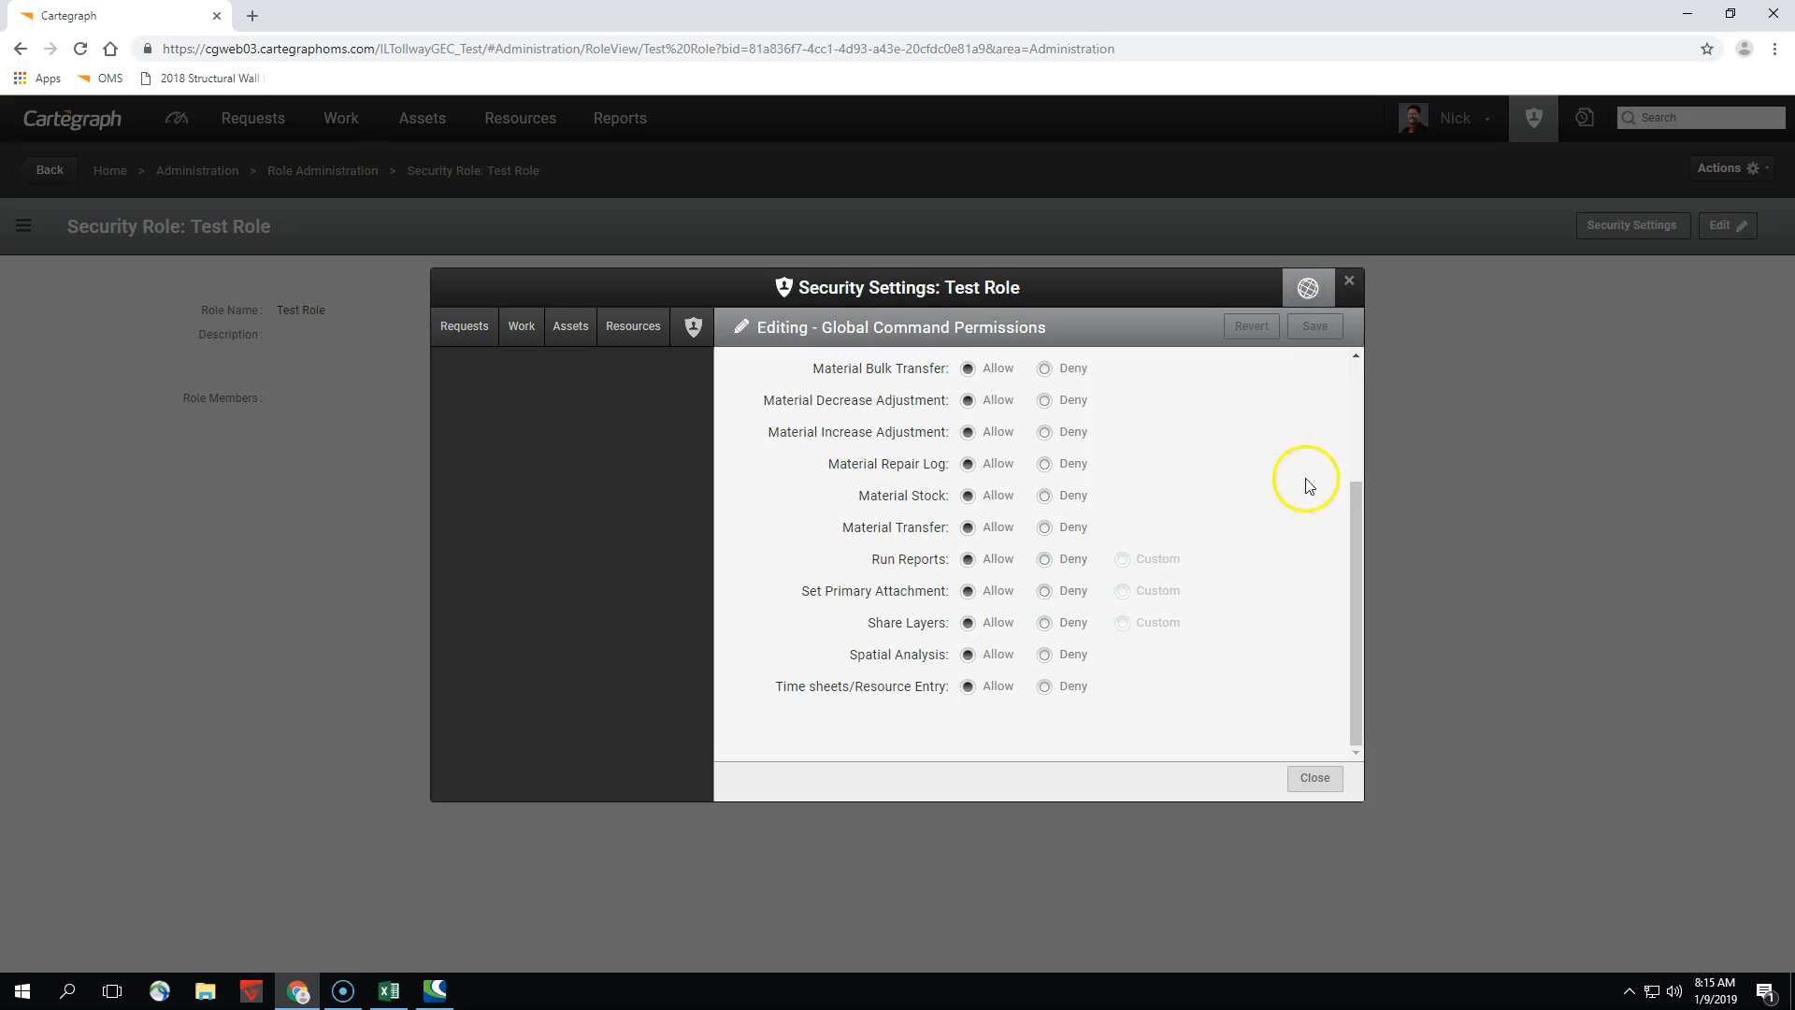
scroll(1318, 520, "up", 2)
scroll(1318, 522, "down", 1)
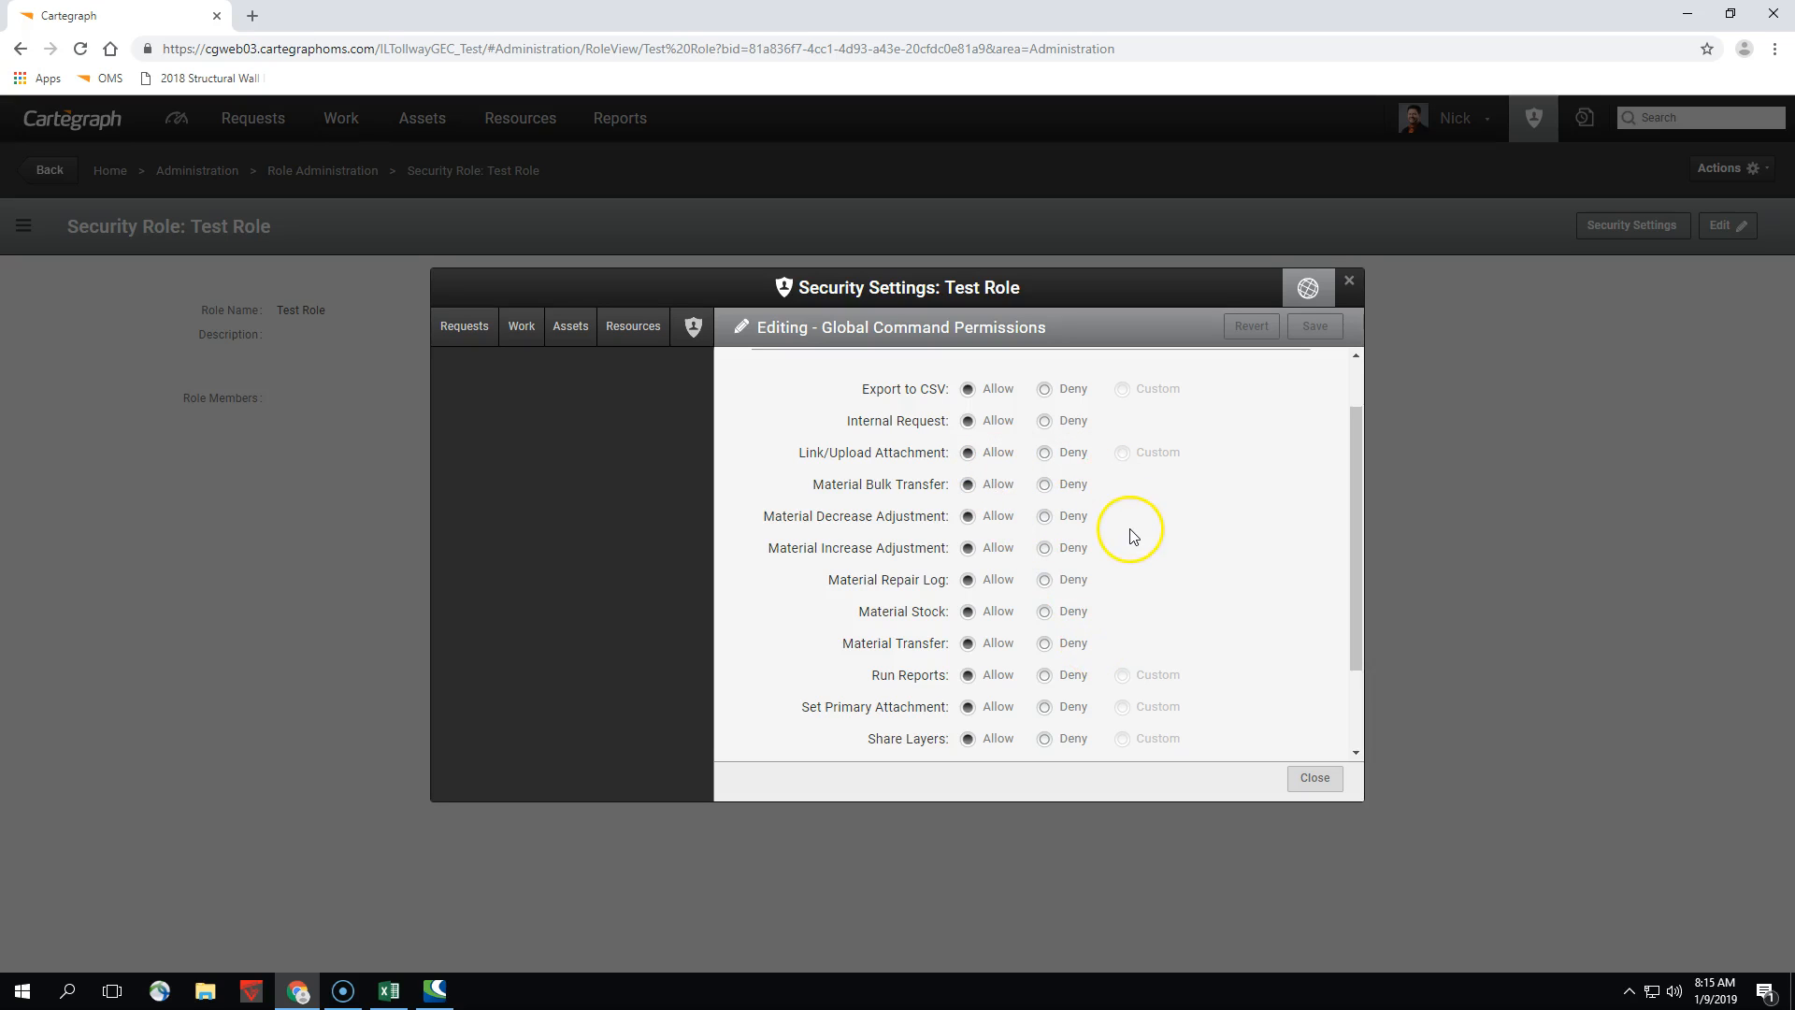
scroll(1132, 538, "down", 3)
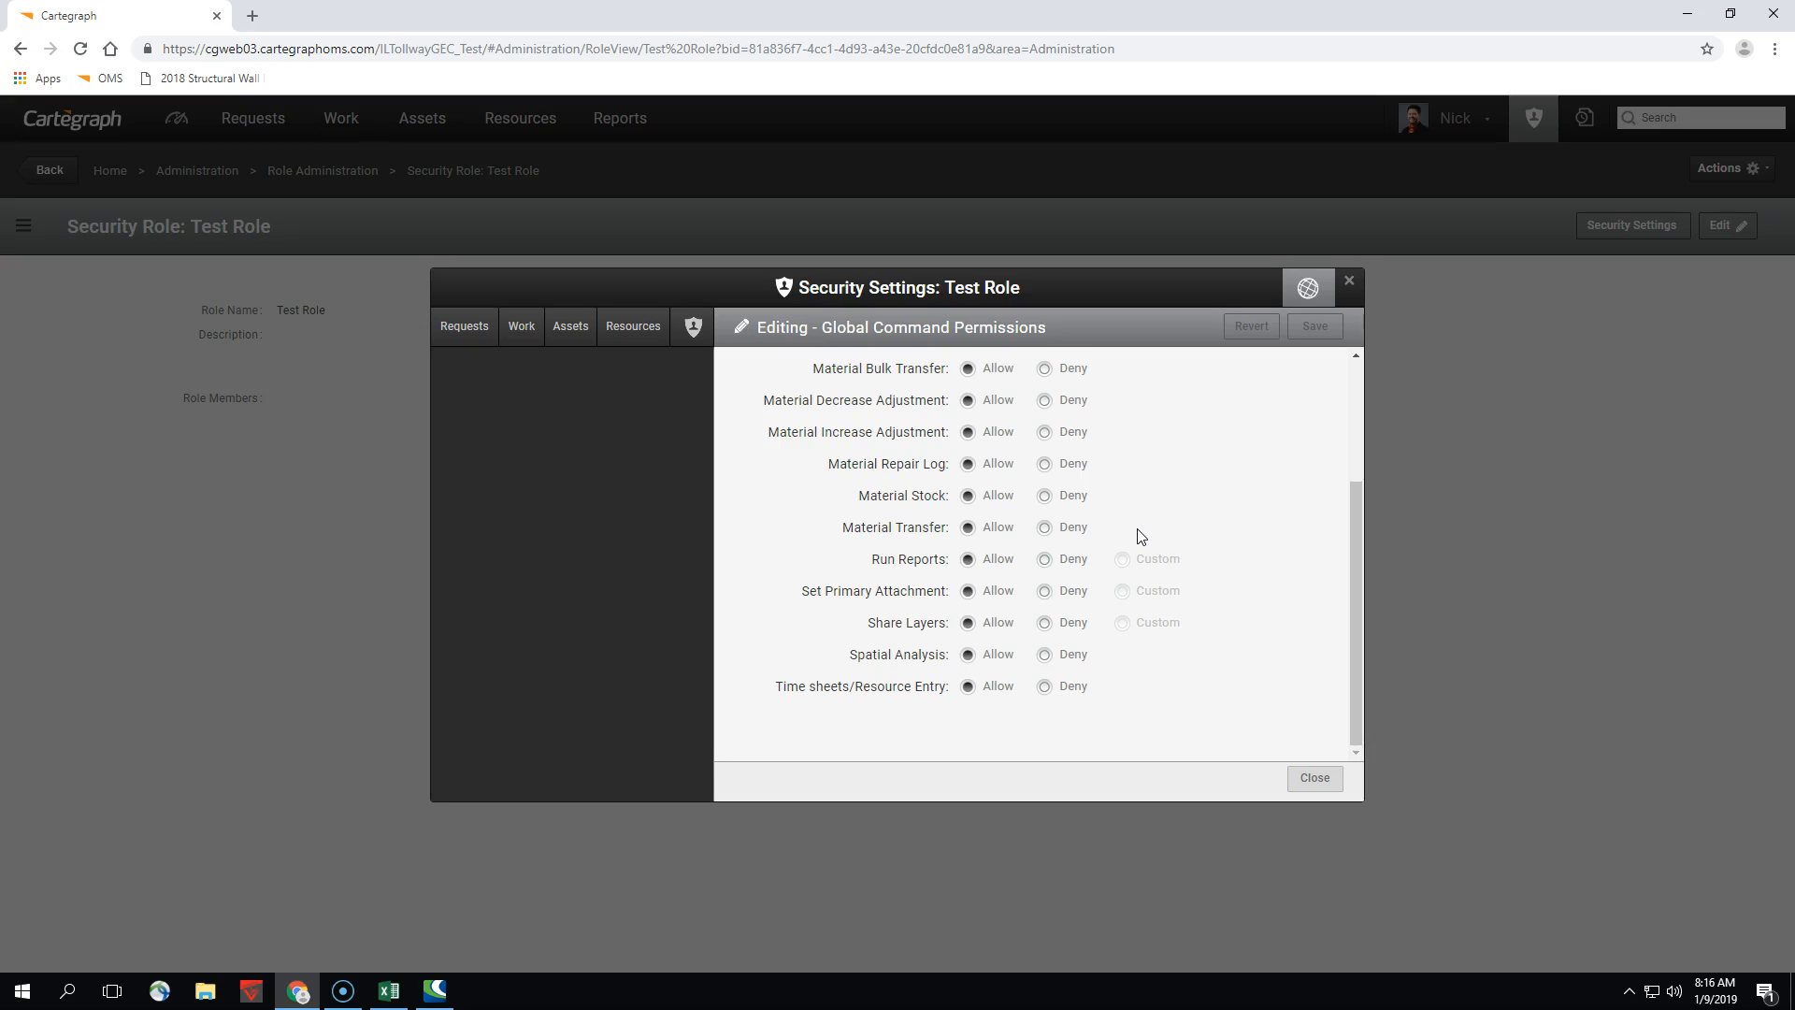
scroll(1141, 535, "up", 1)
scroll(1136, 534, "up", 3)
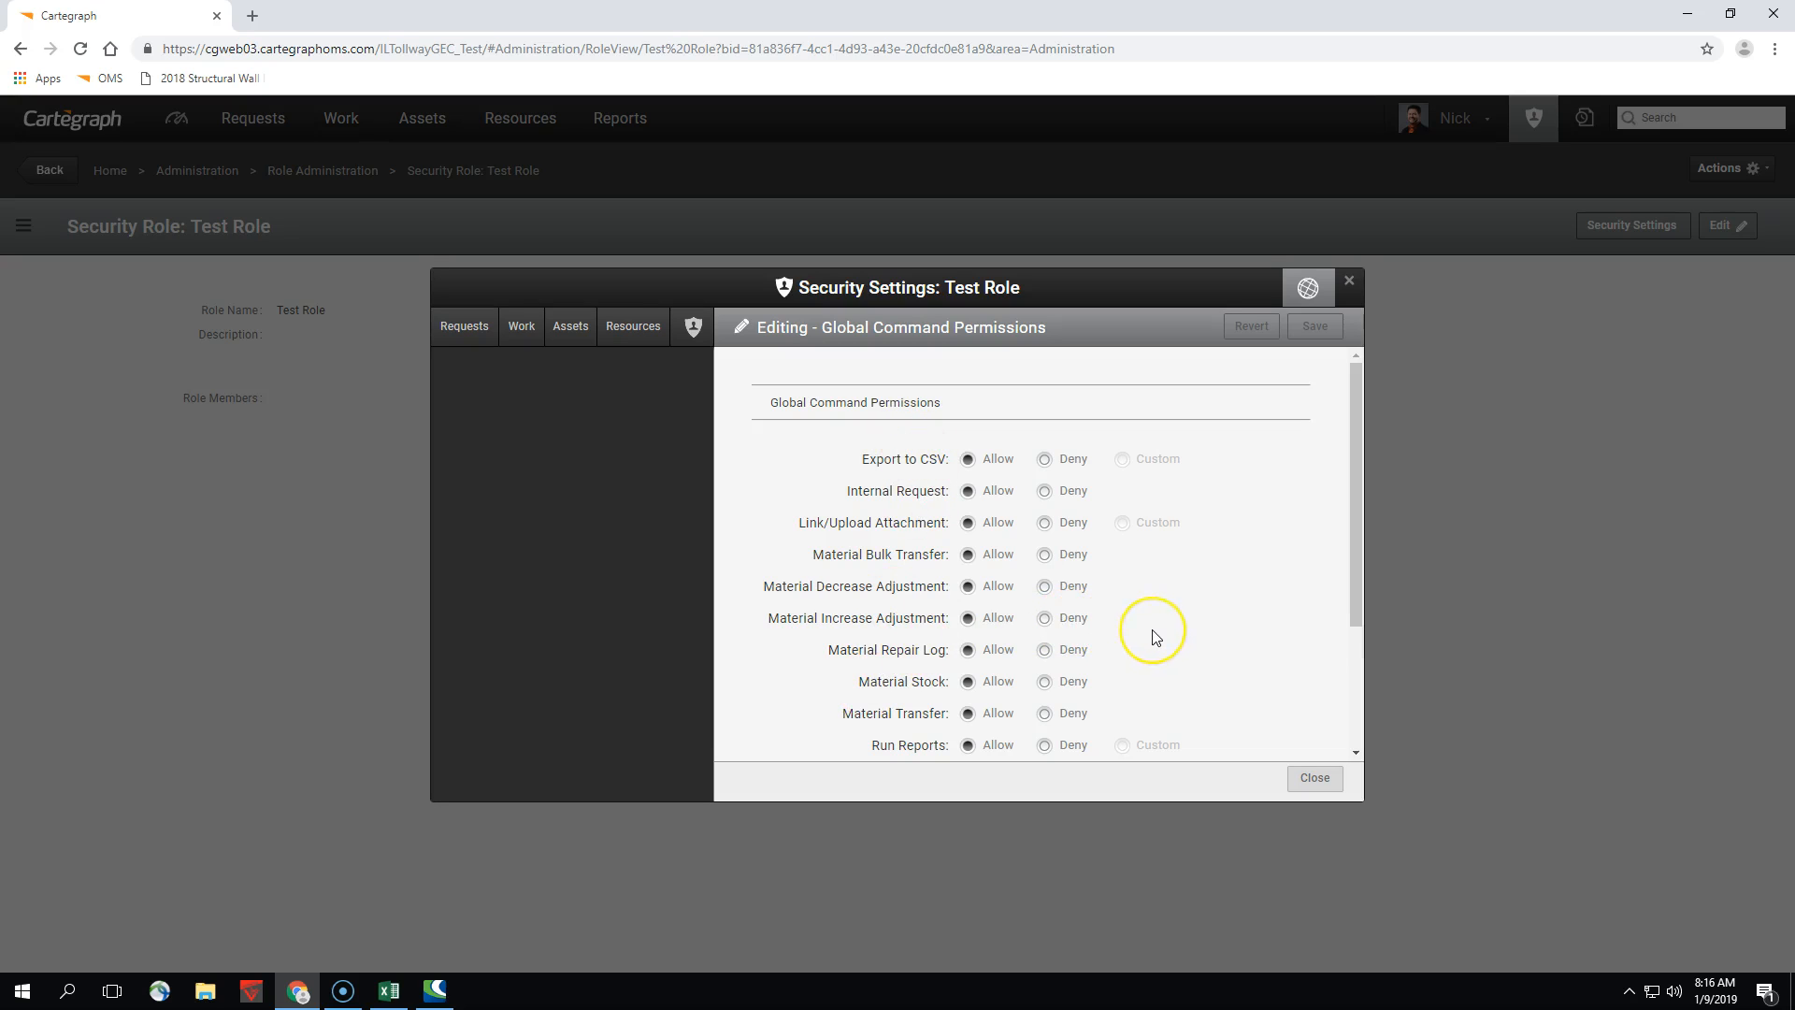
scroll(1153, 631, "down", 2)
scroll(1154, 630, "up", 1)
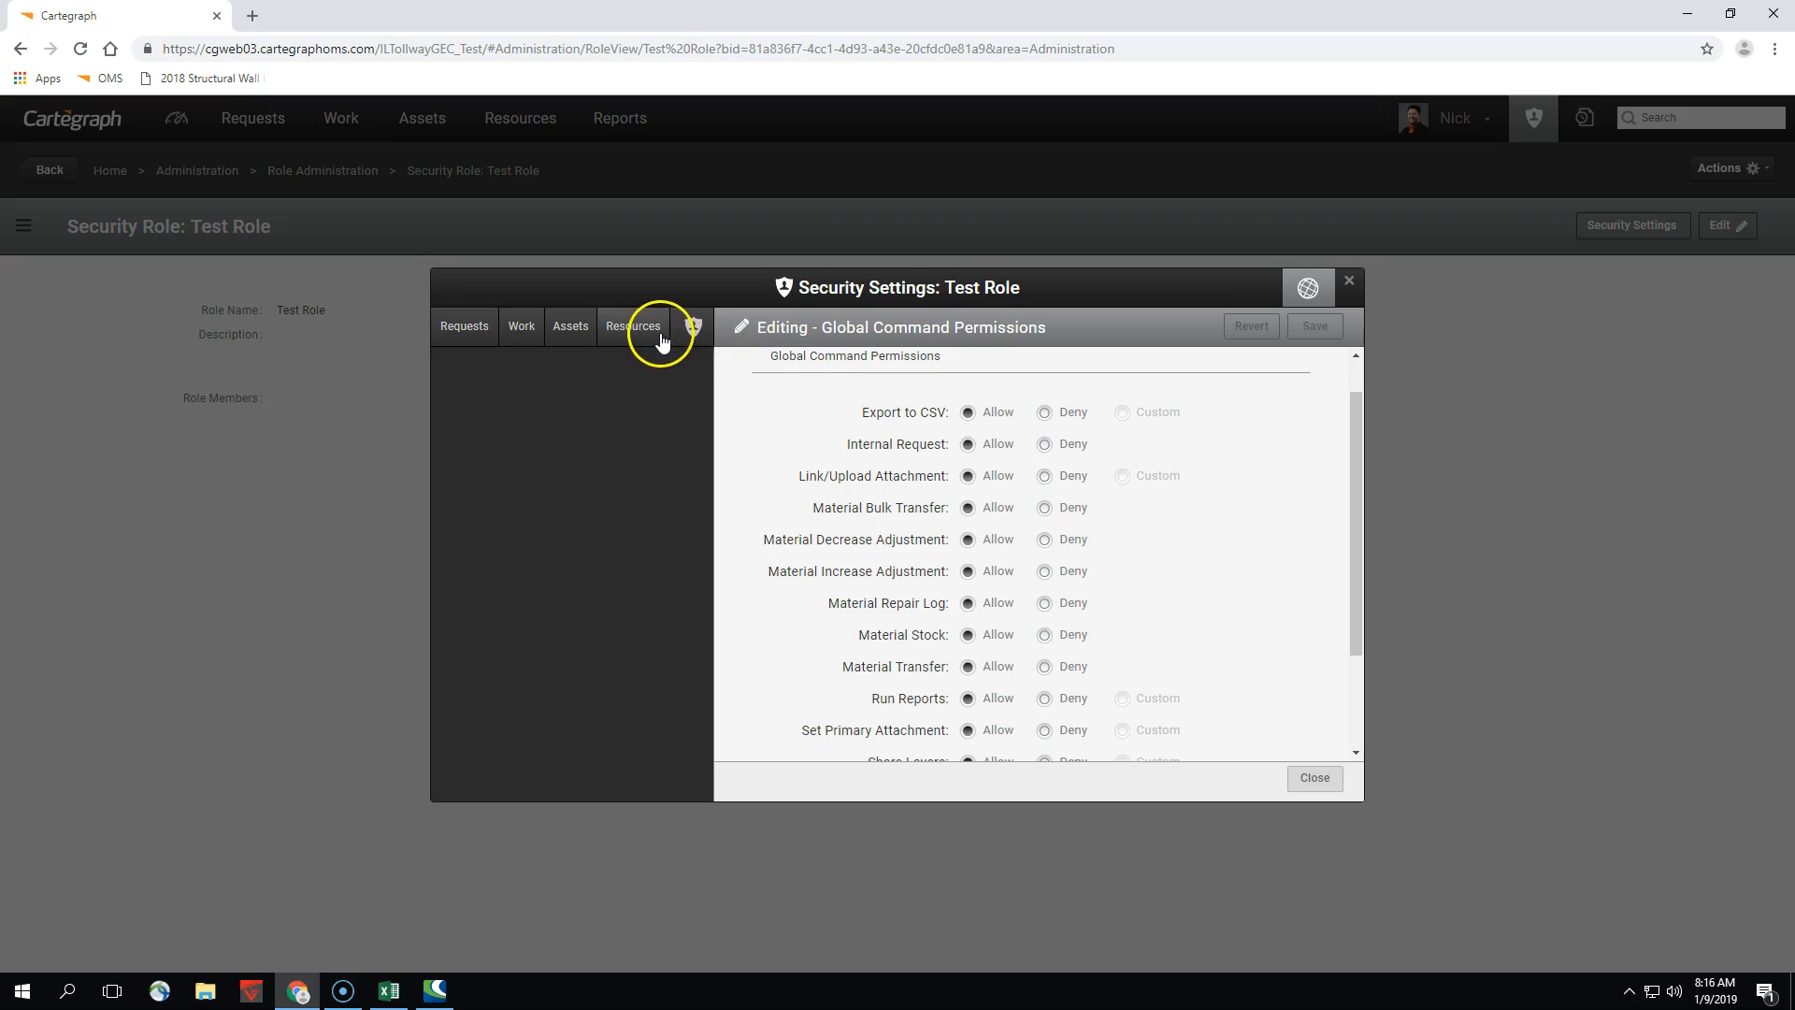
left_click(1350, 280)
Delete the Test Role security role and confirm its permanent removal
left_click(1765, 169)
left_click(1651, 215)
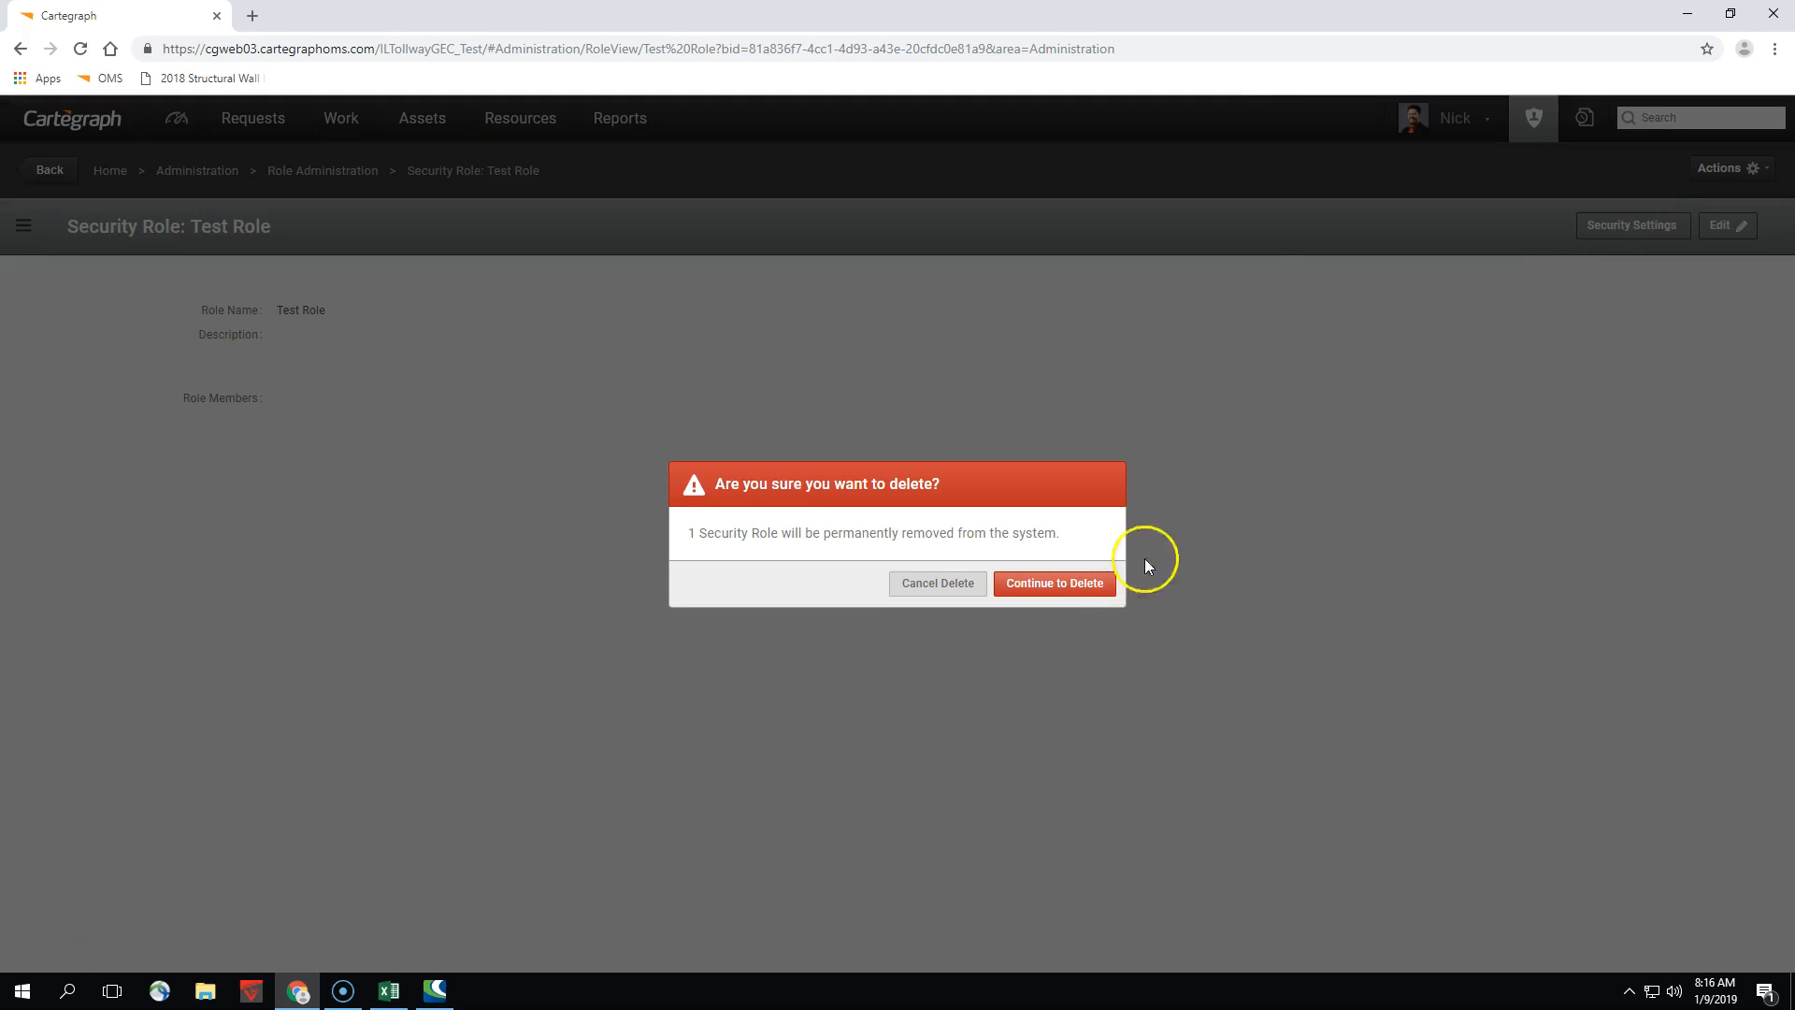
left_click(1080, 583)
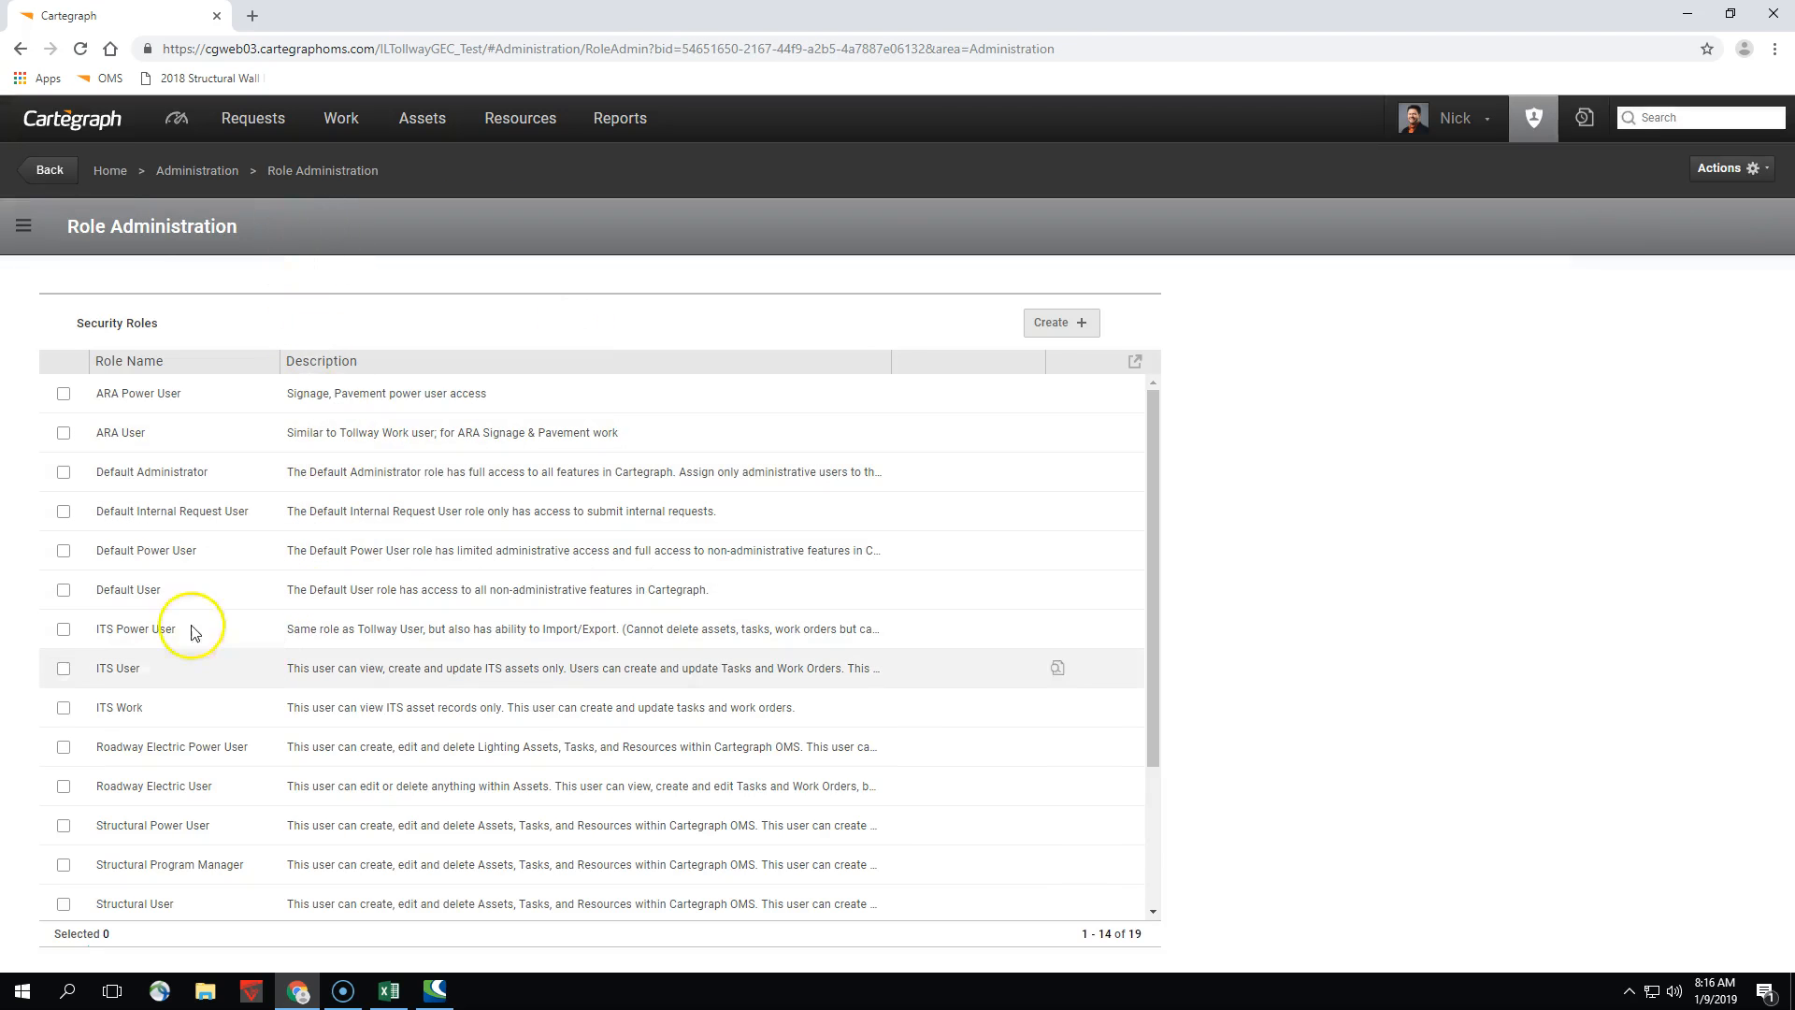
View the ITS Power User role's details, then return to the list of security roles
left_click(154, 632)
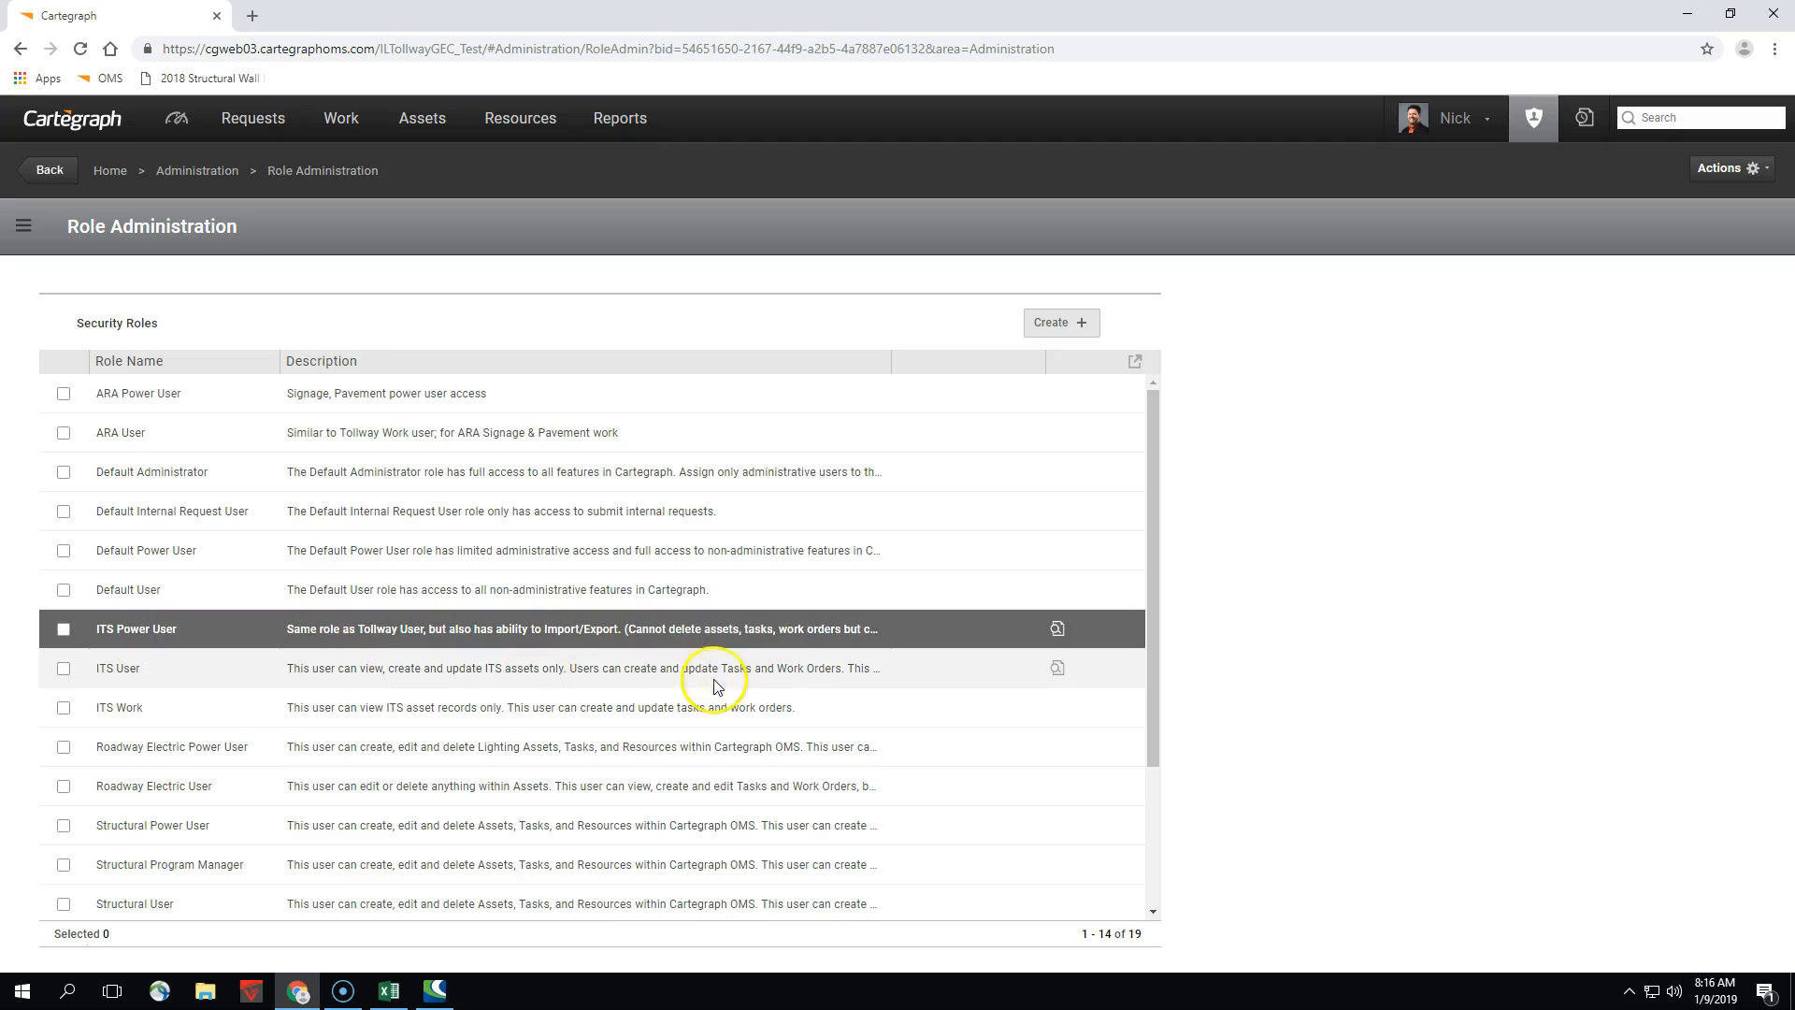
left_click(1058, 629)
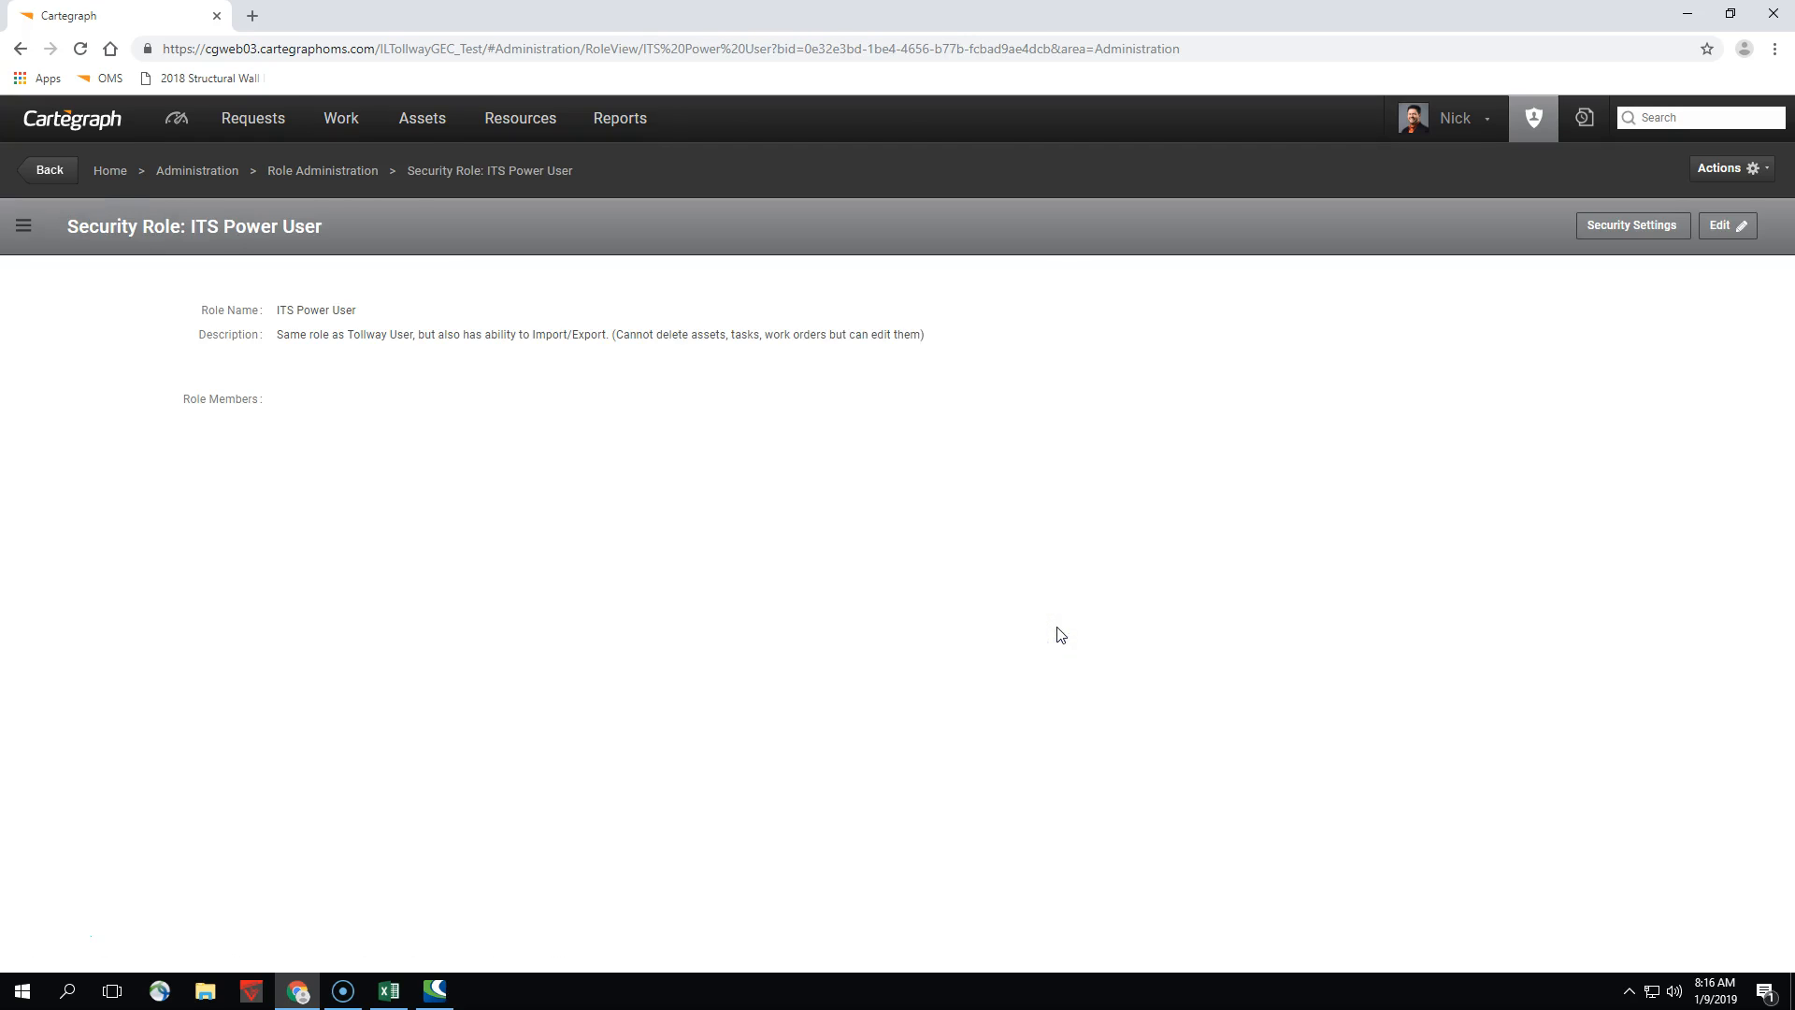
left_click(327, 172)
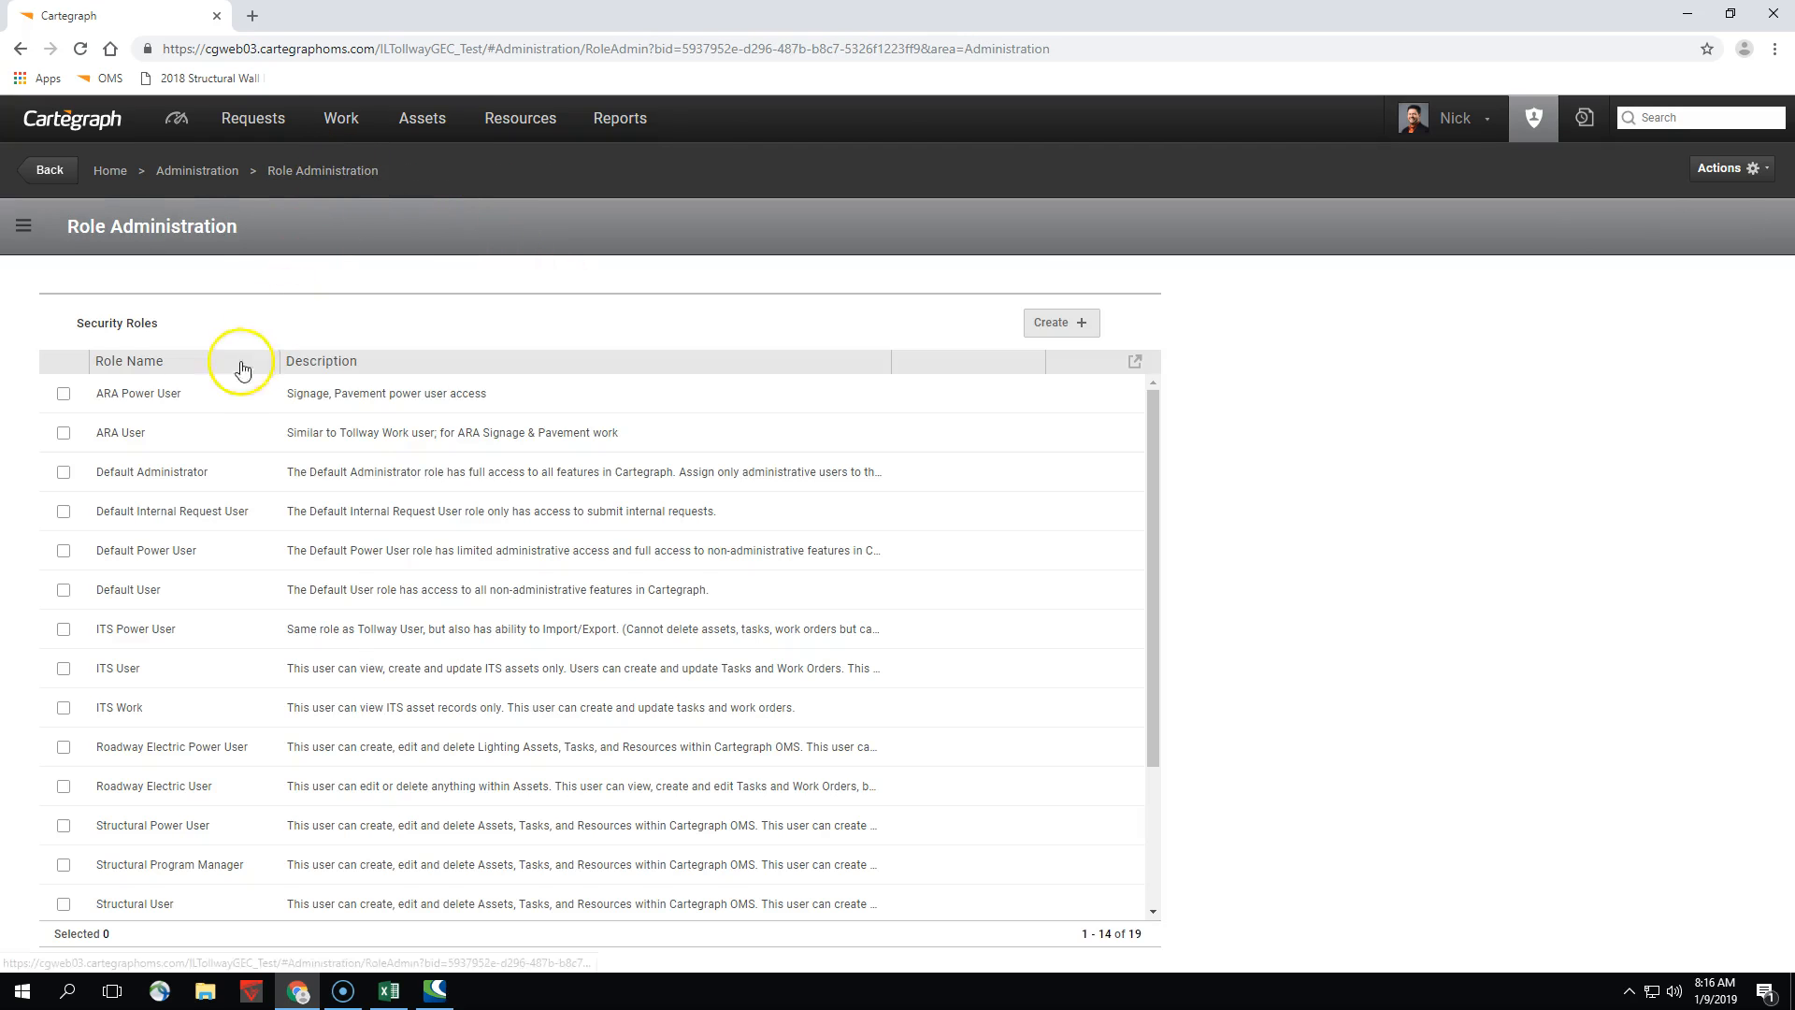
Open the Tollway Admin role and review its description and role members
scroll(220, 678, "down", 3)
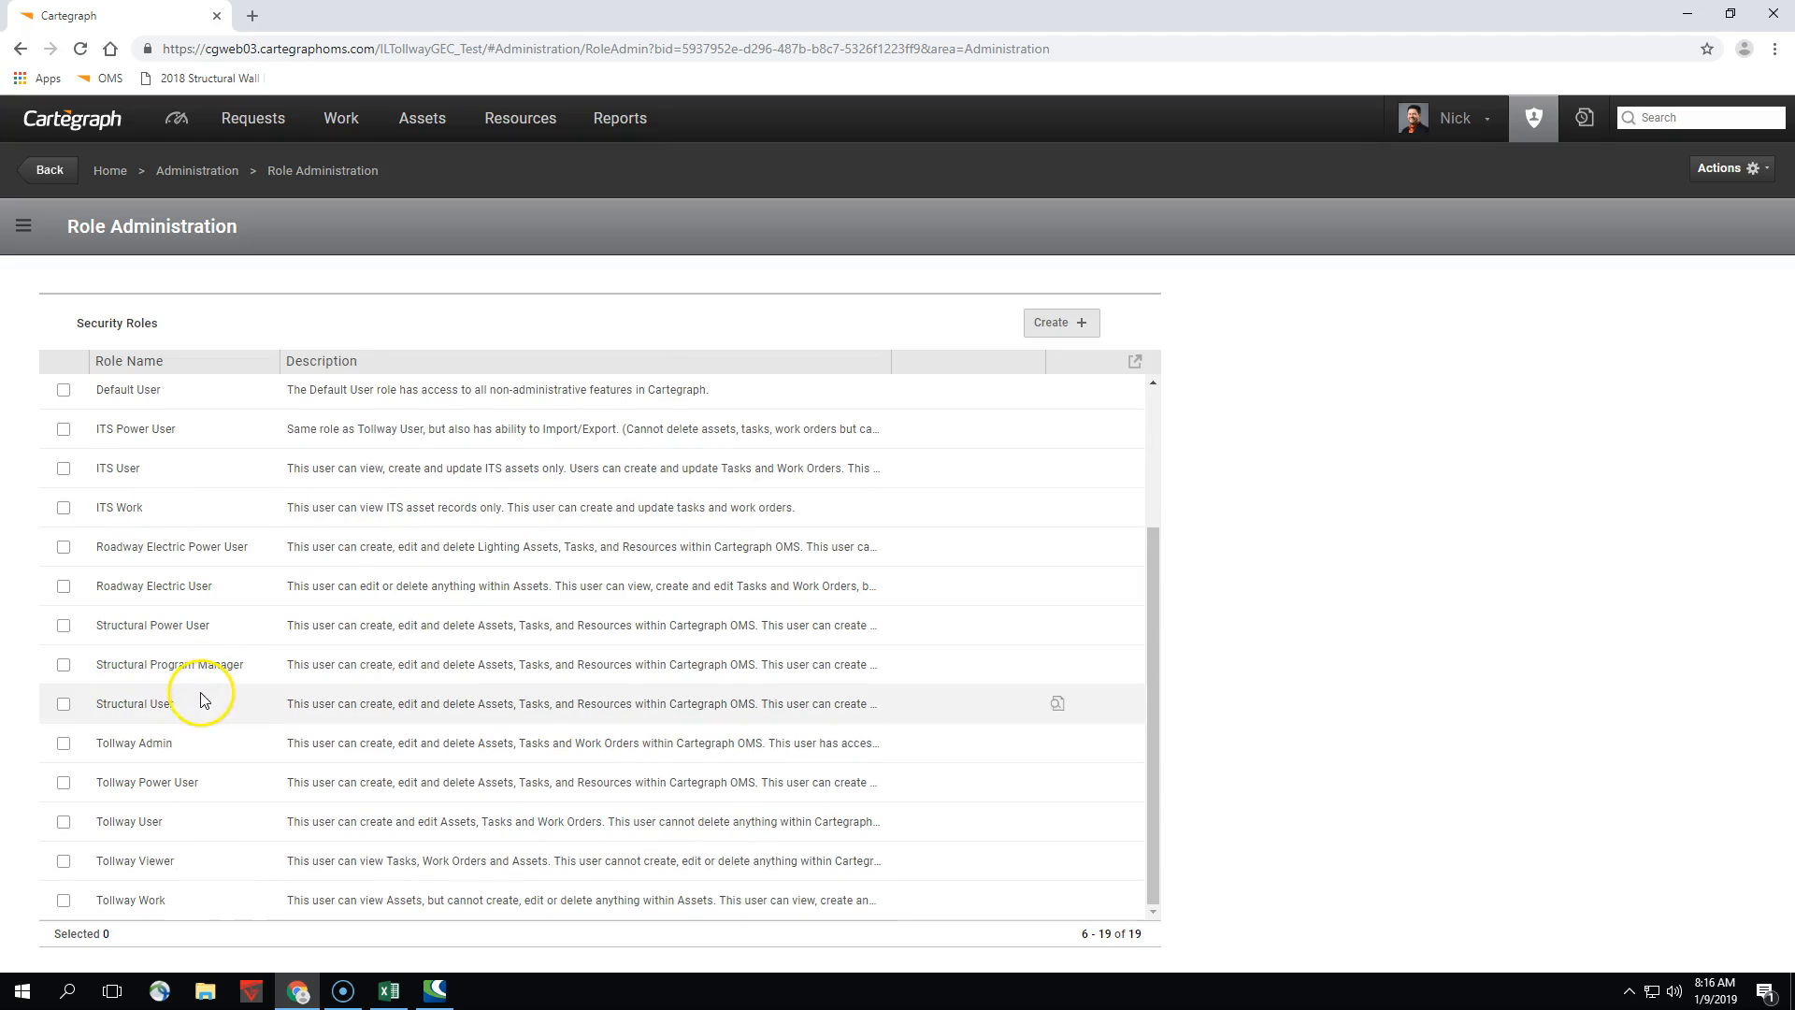
left_click(155, 739)
left_click(1054, 746)
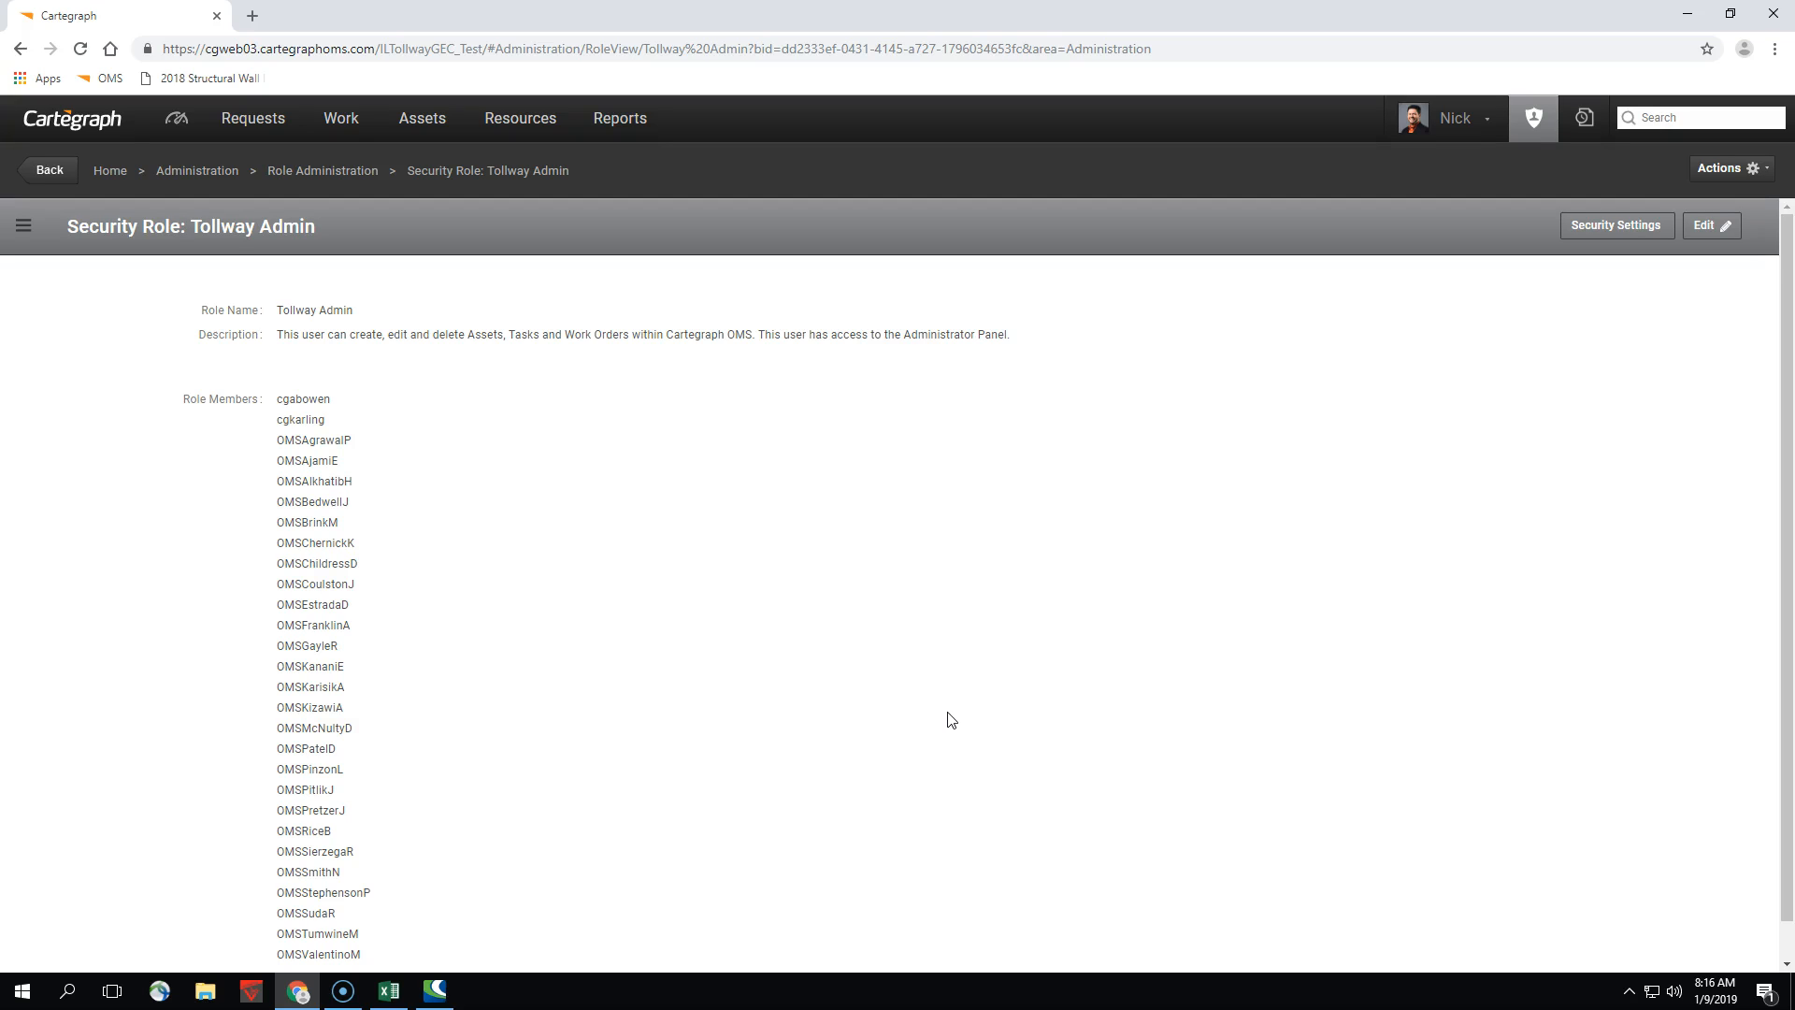
scroll(316, 430, "down", 1)
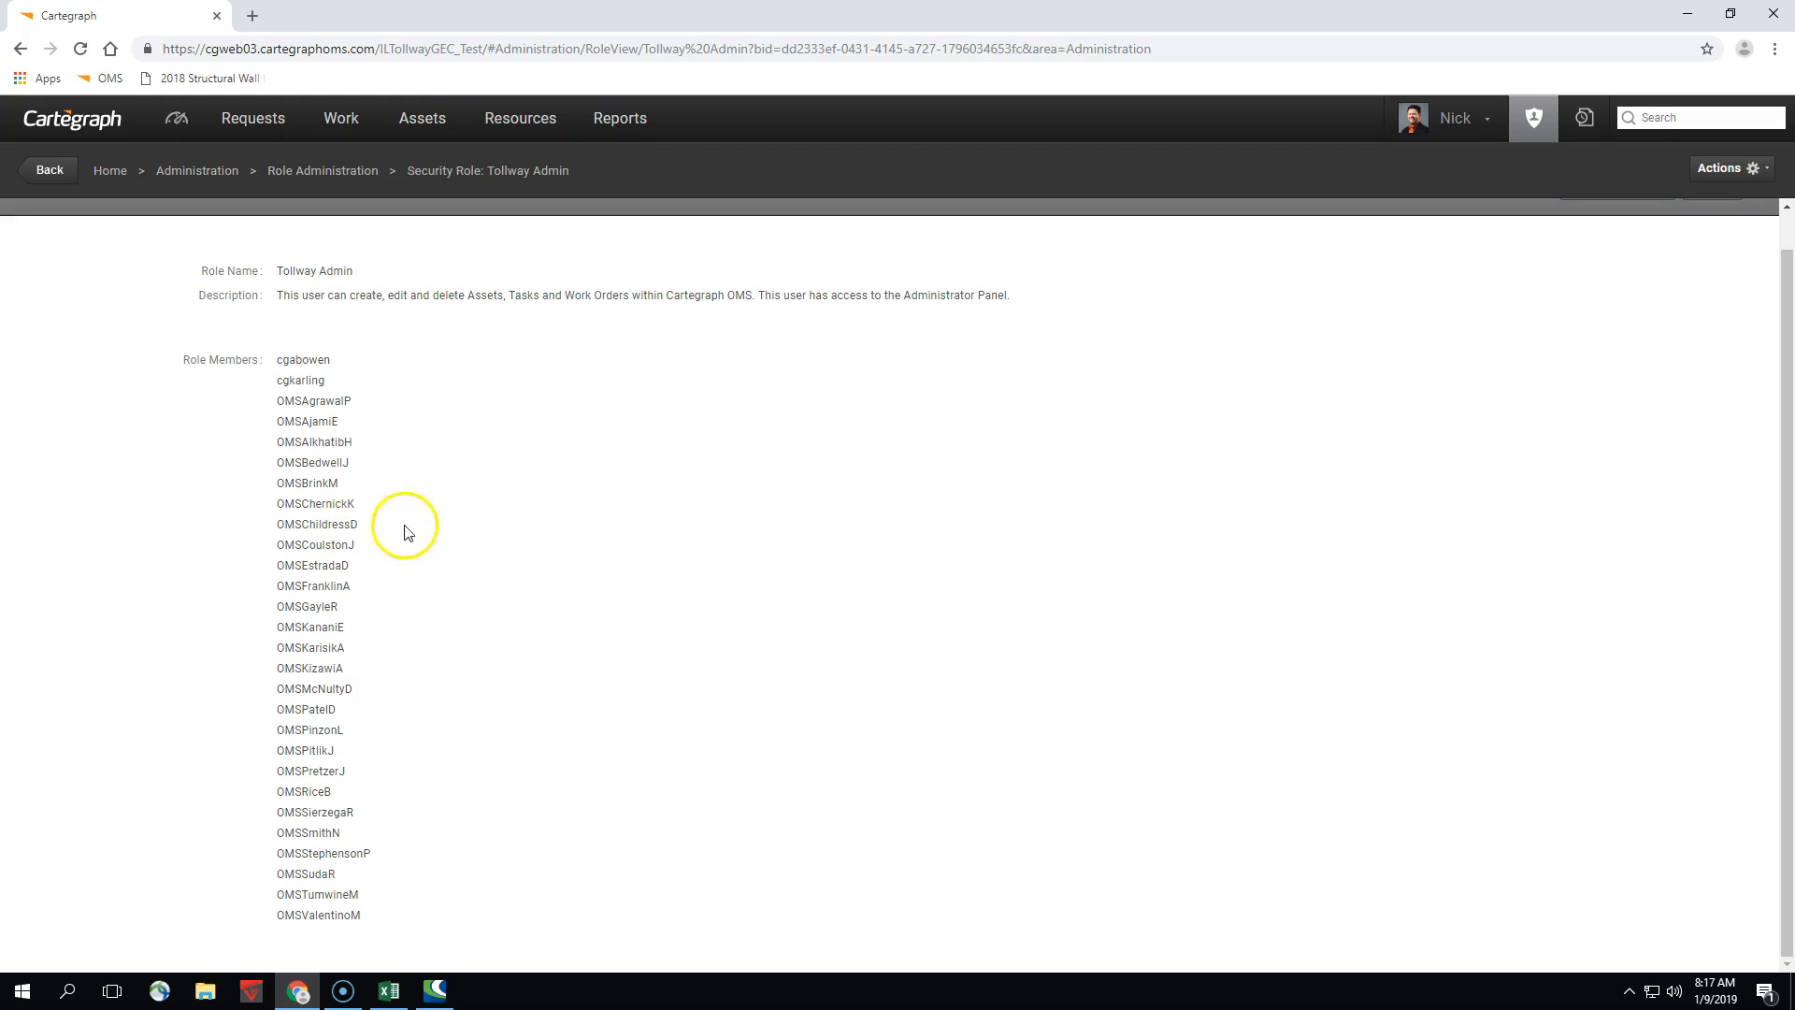
scroll(830, 582, "up", 1)
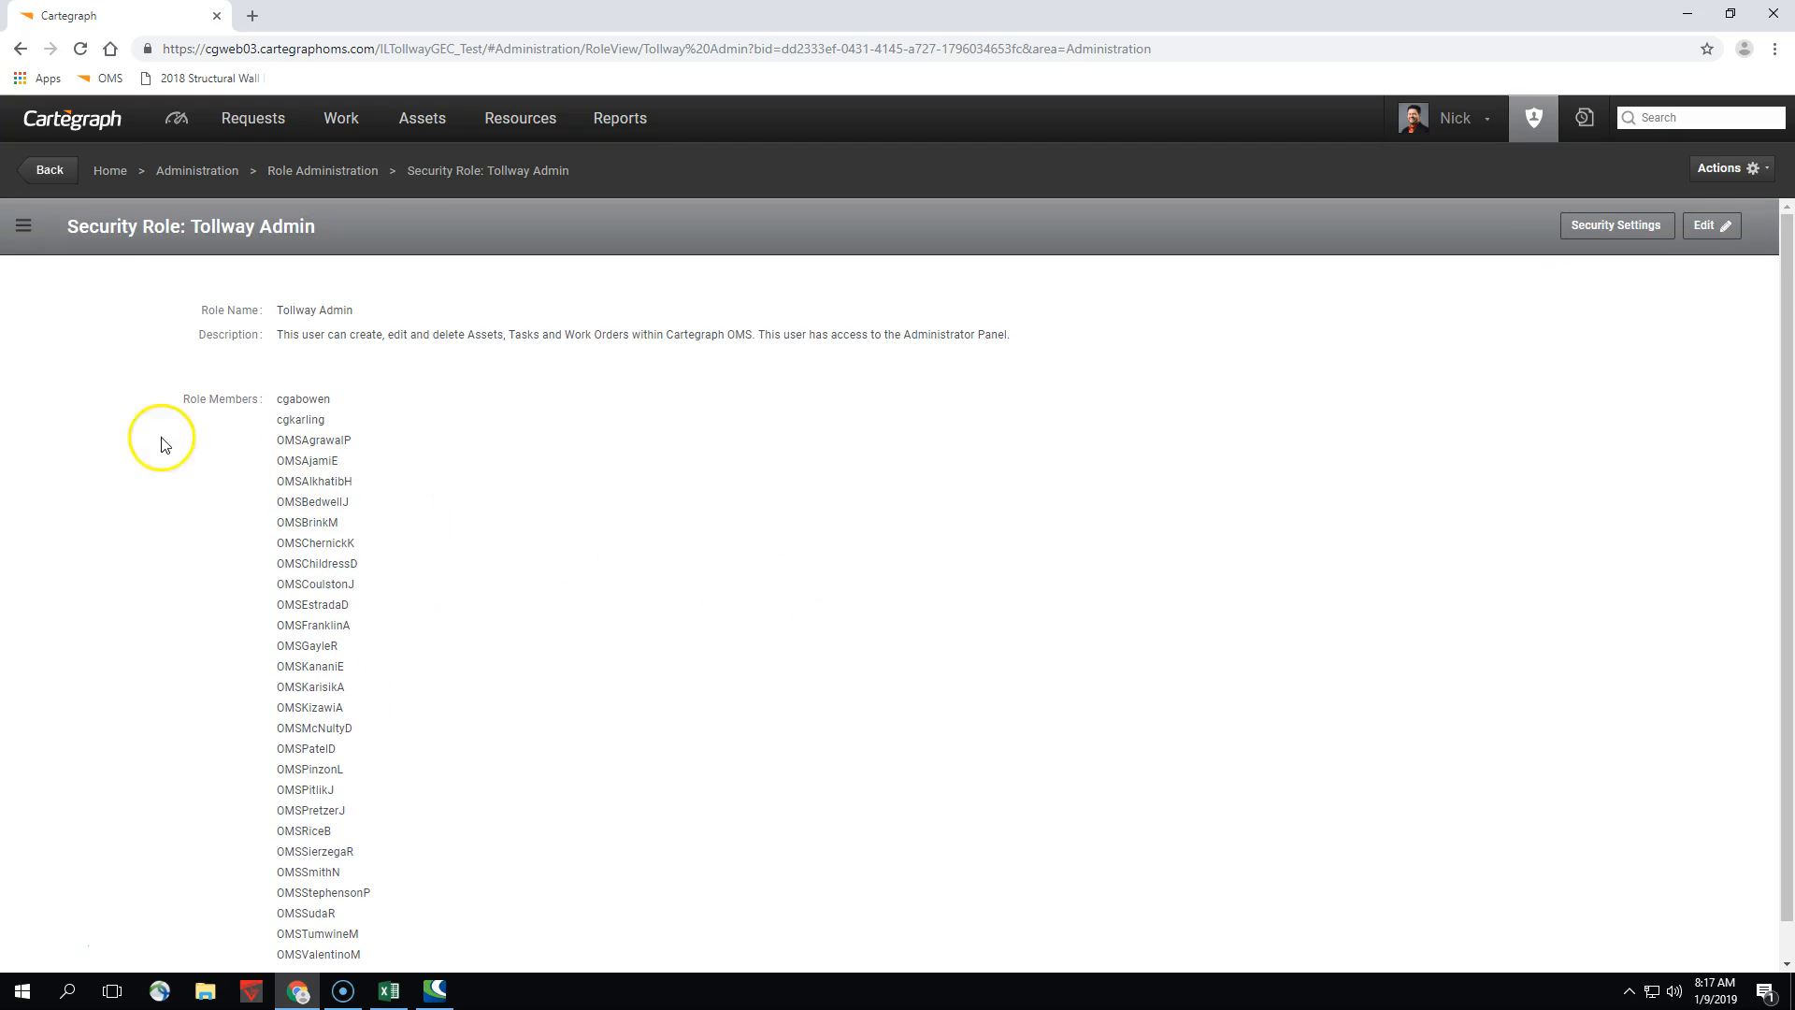
Open Tollway Admin's security settings and check the available Detail screen assignments for Request, keeping the current selection
left_click(1584, 230)
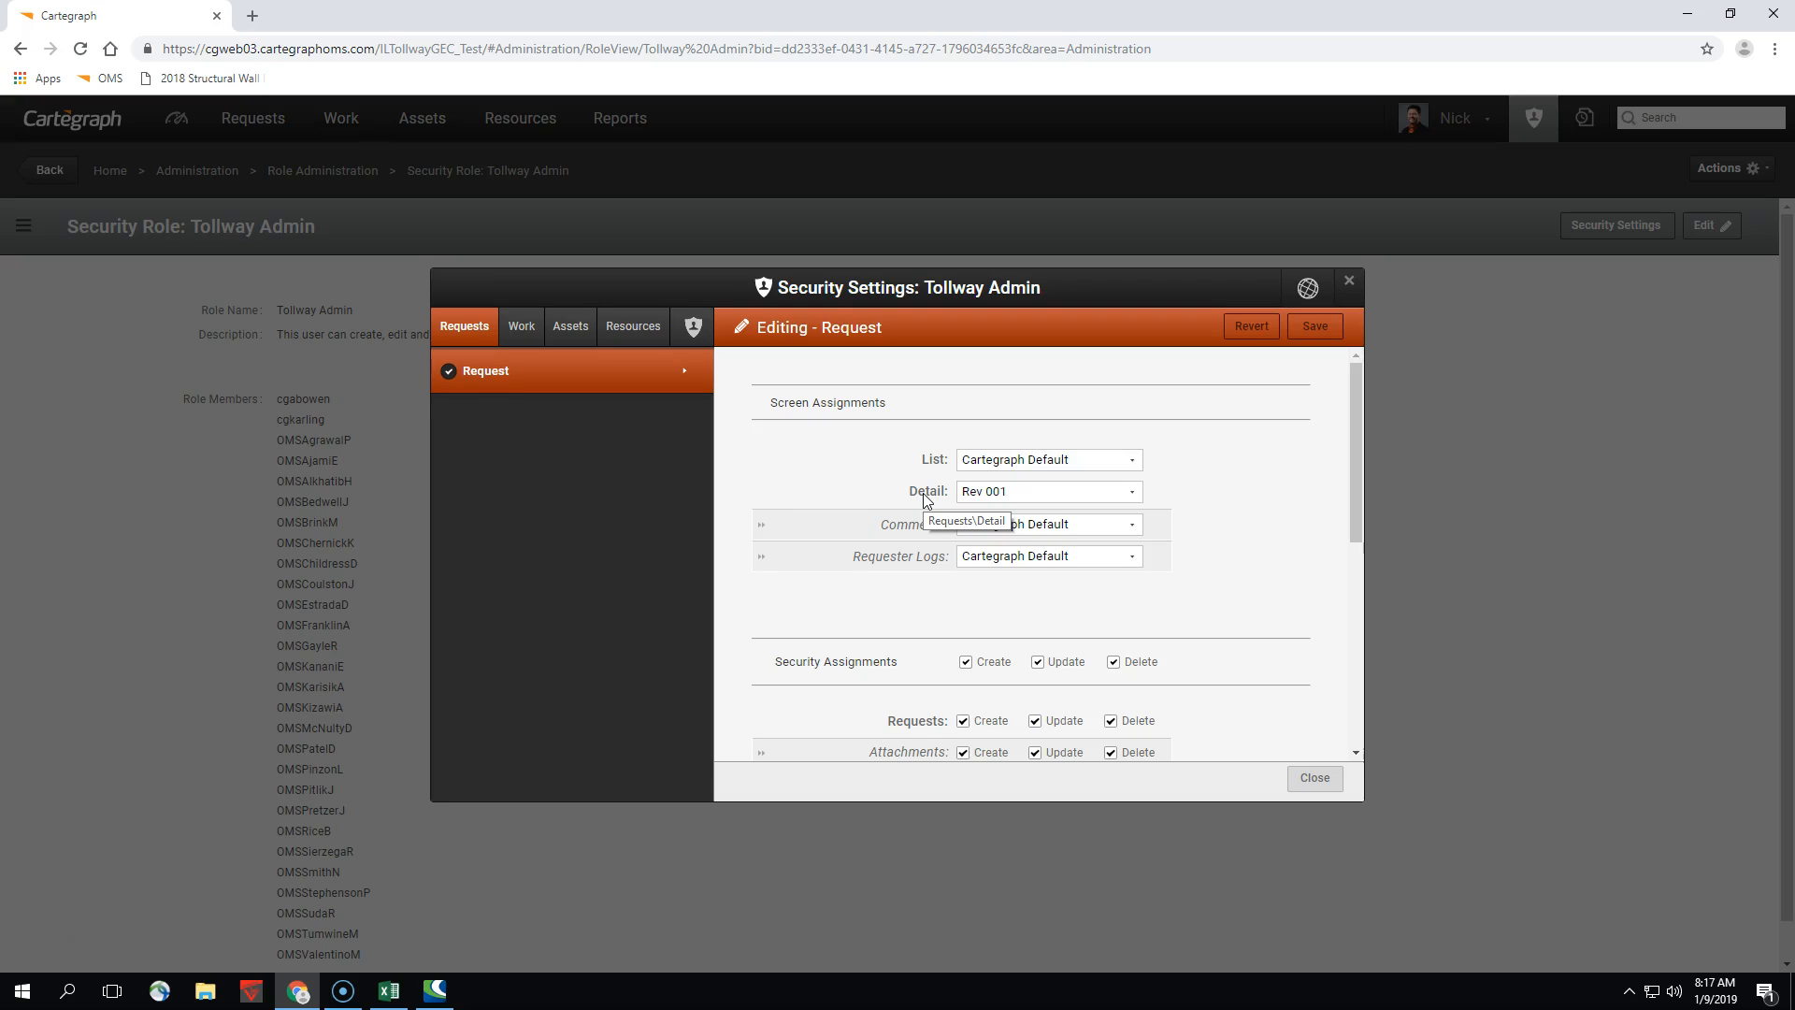
left_click(1001, 498)
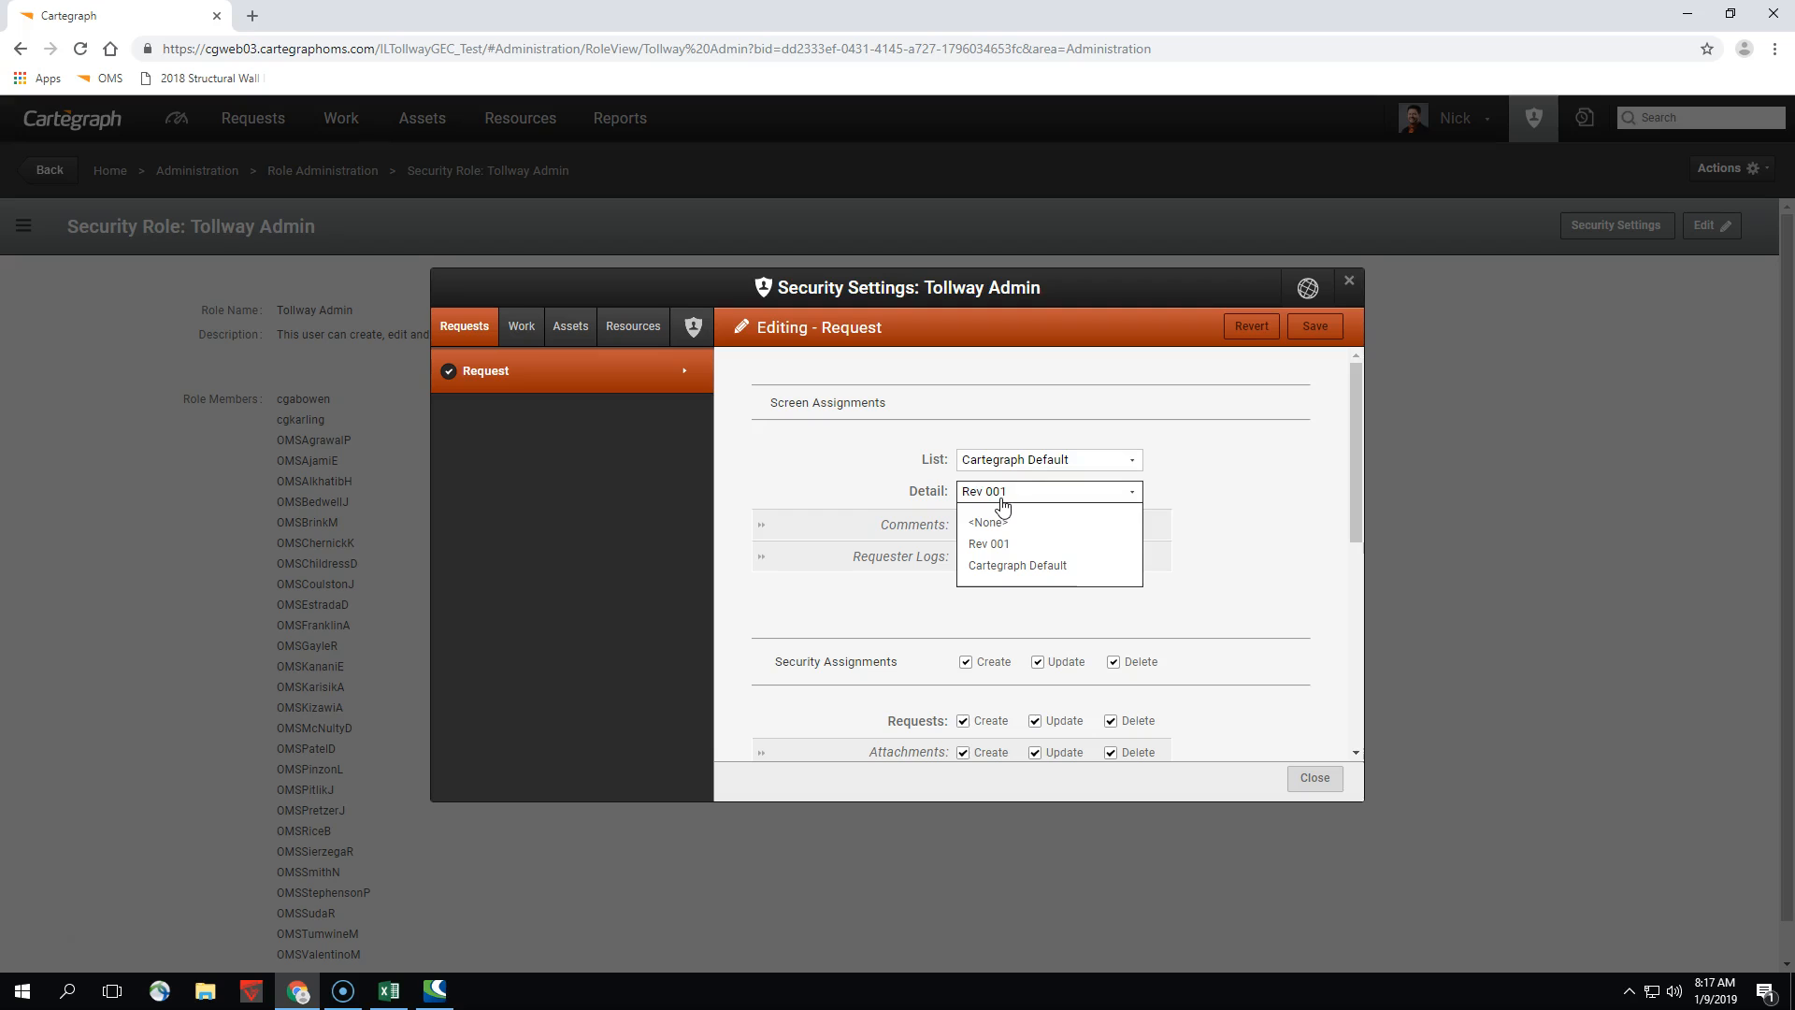
left_click(1260, 472)
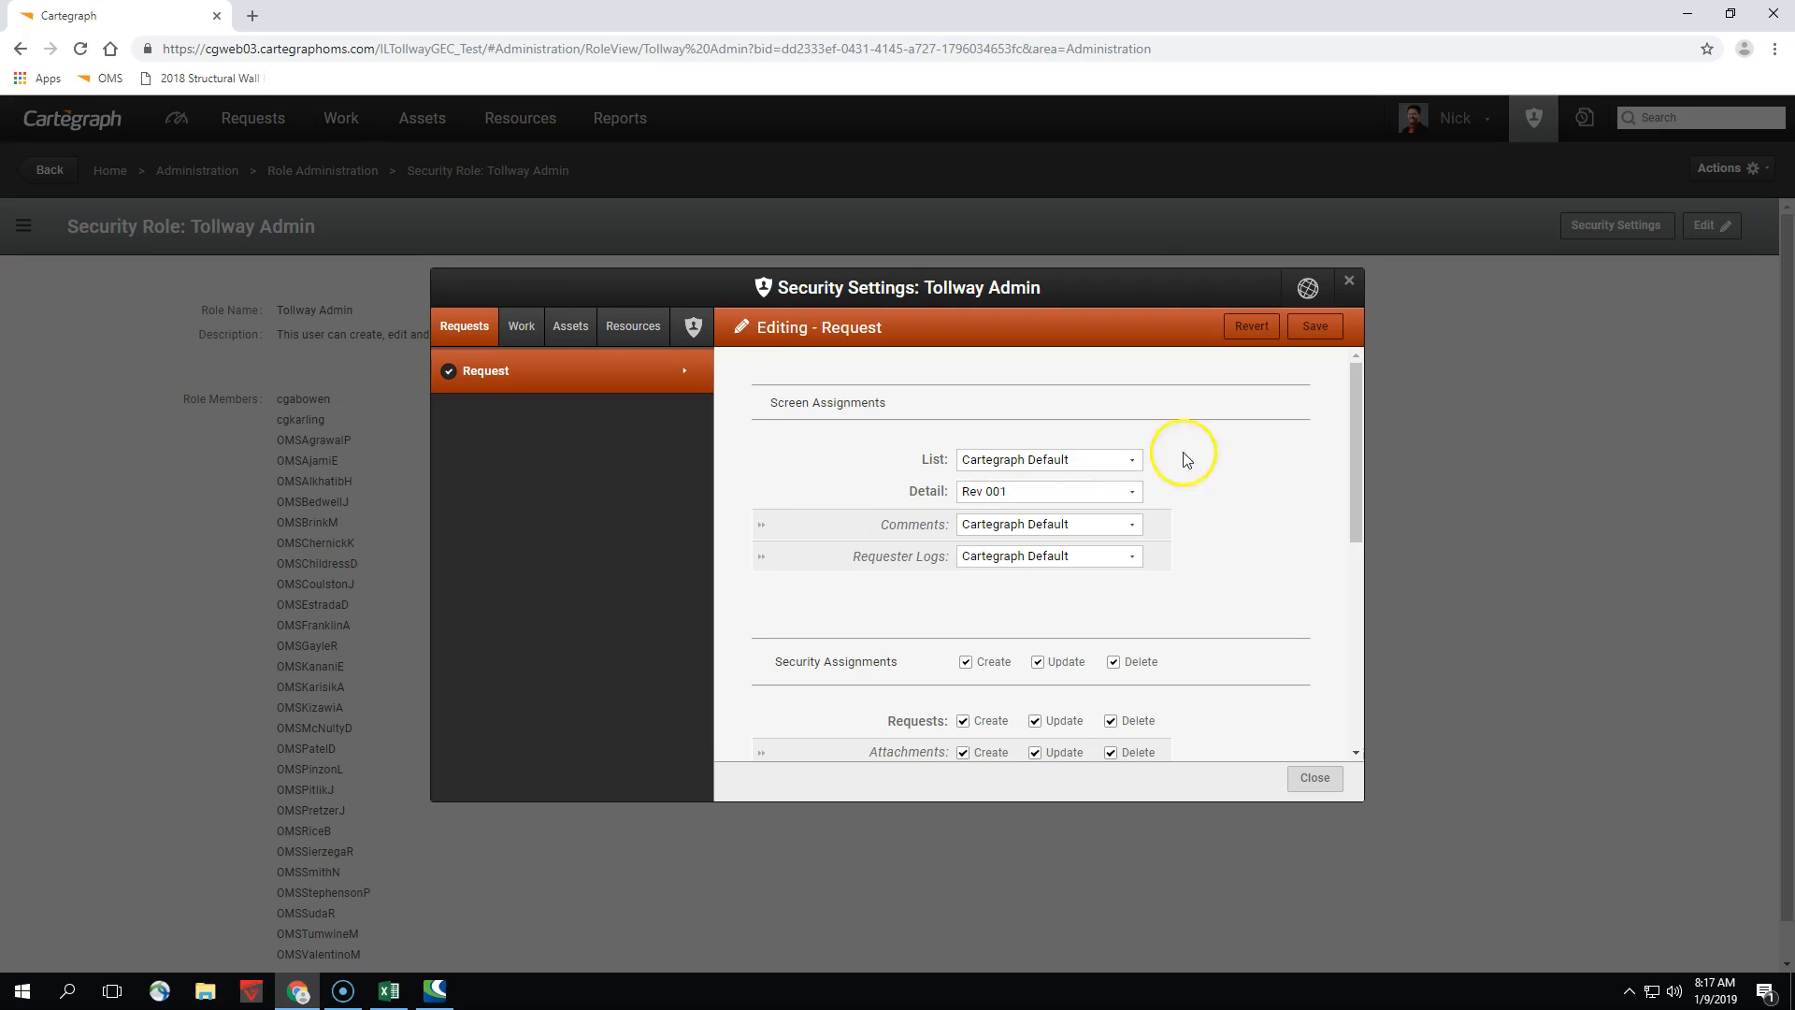
Check the Detail screen assignment for the Air Handler asset type, then close Tollway Admin's security settings
left_click(571, 327)
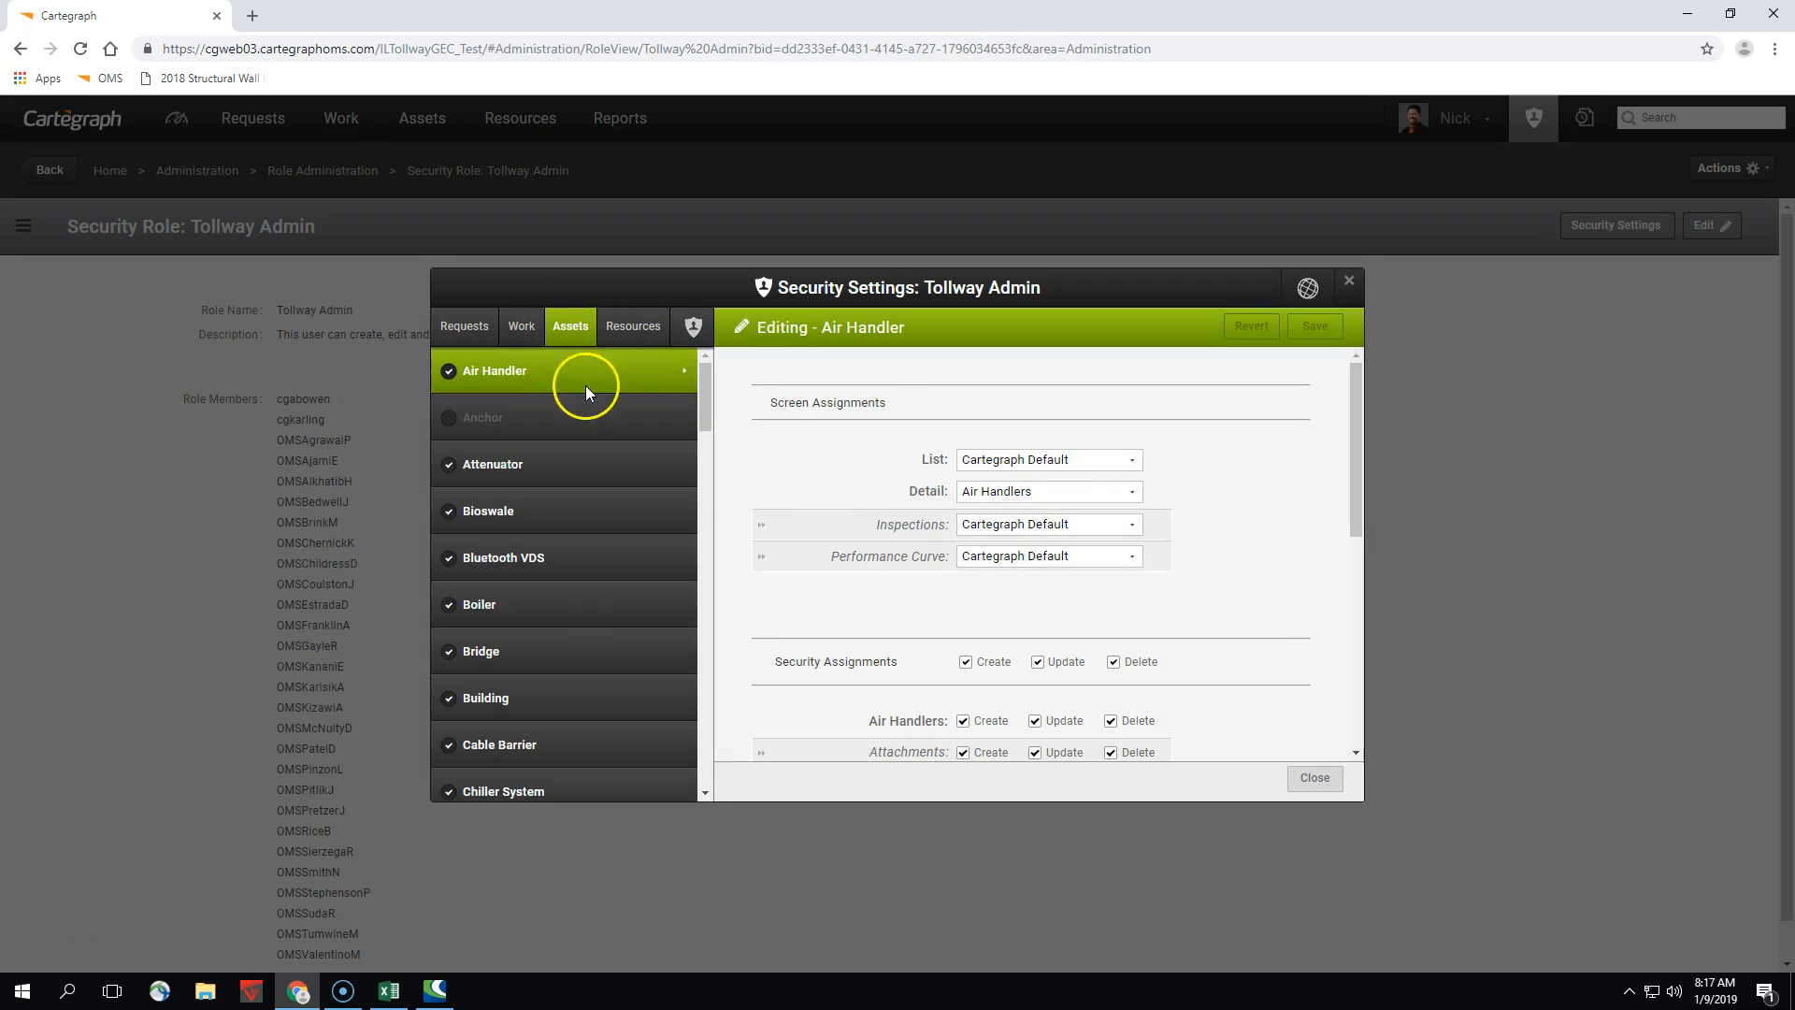
left_click(991, 500)
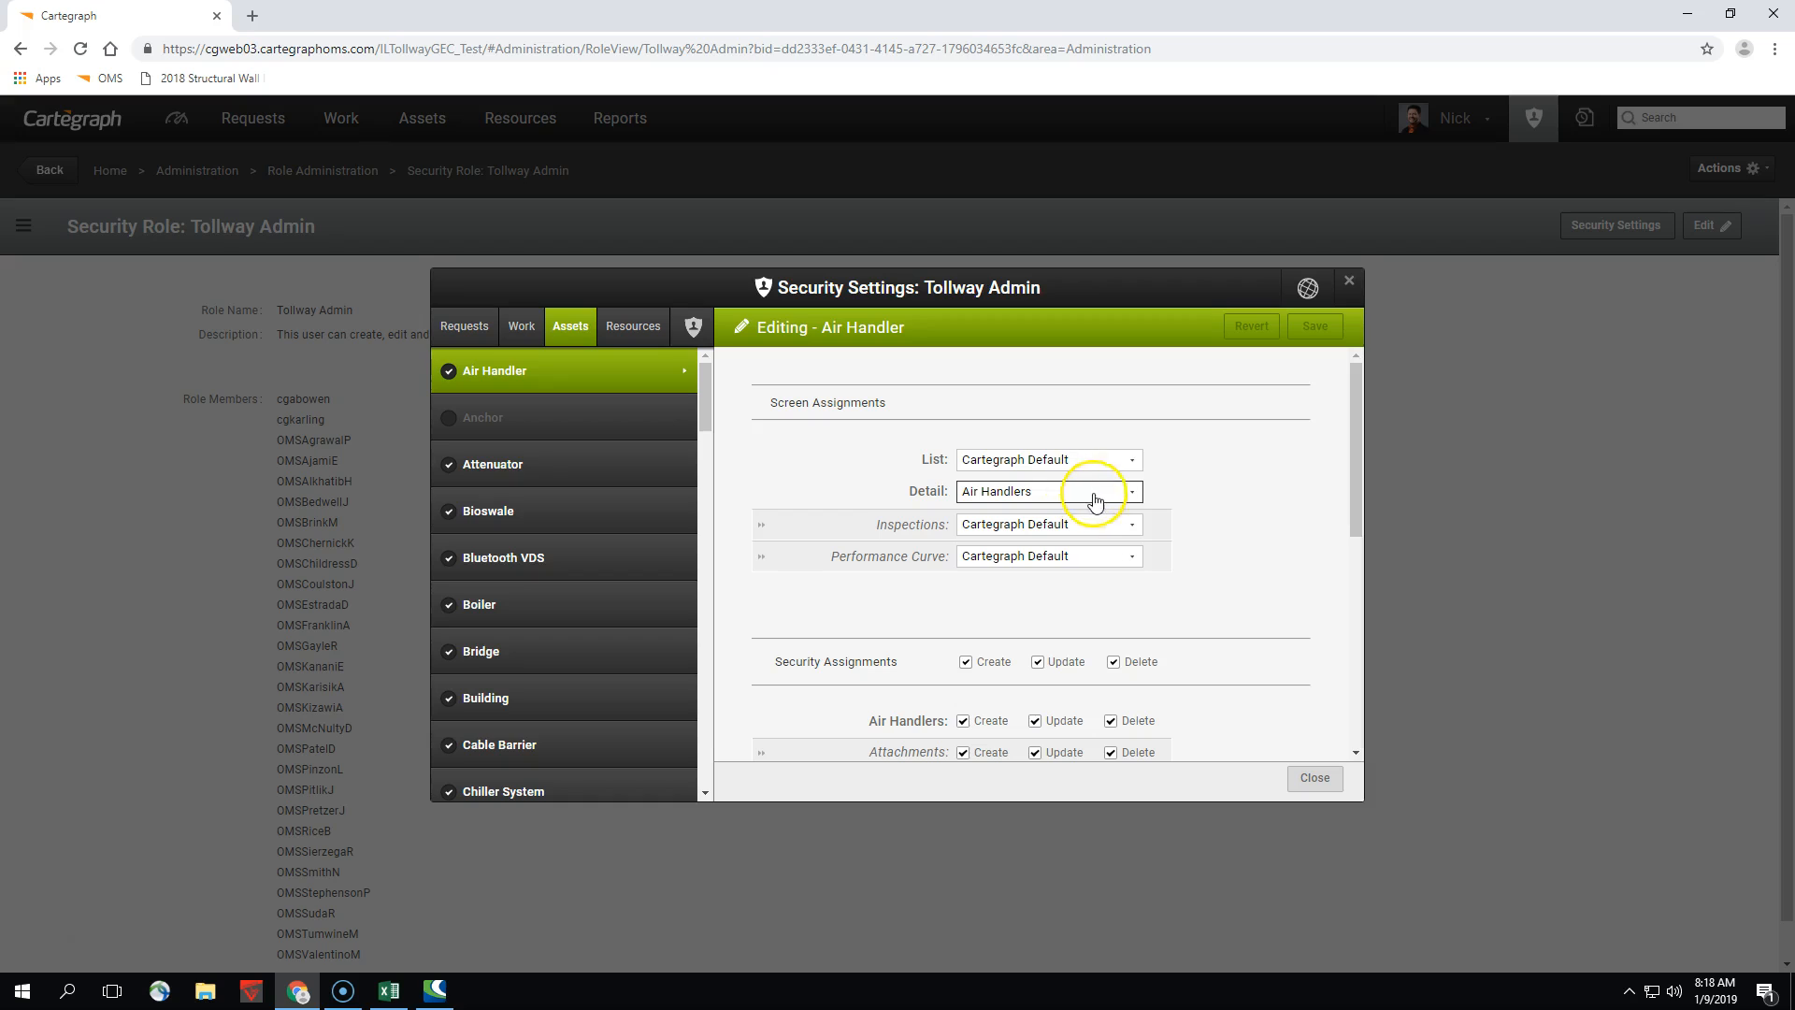
left_click(1328, 783)
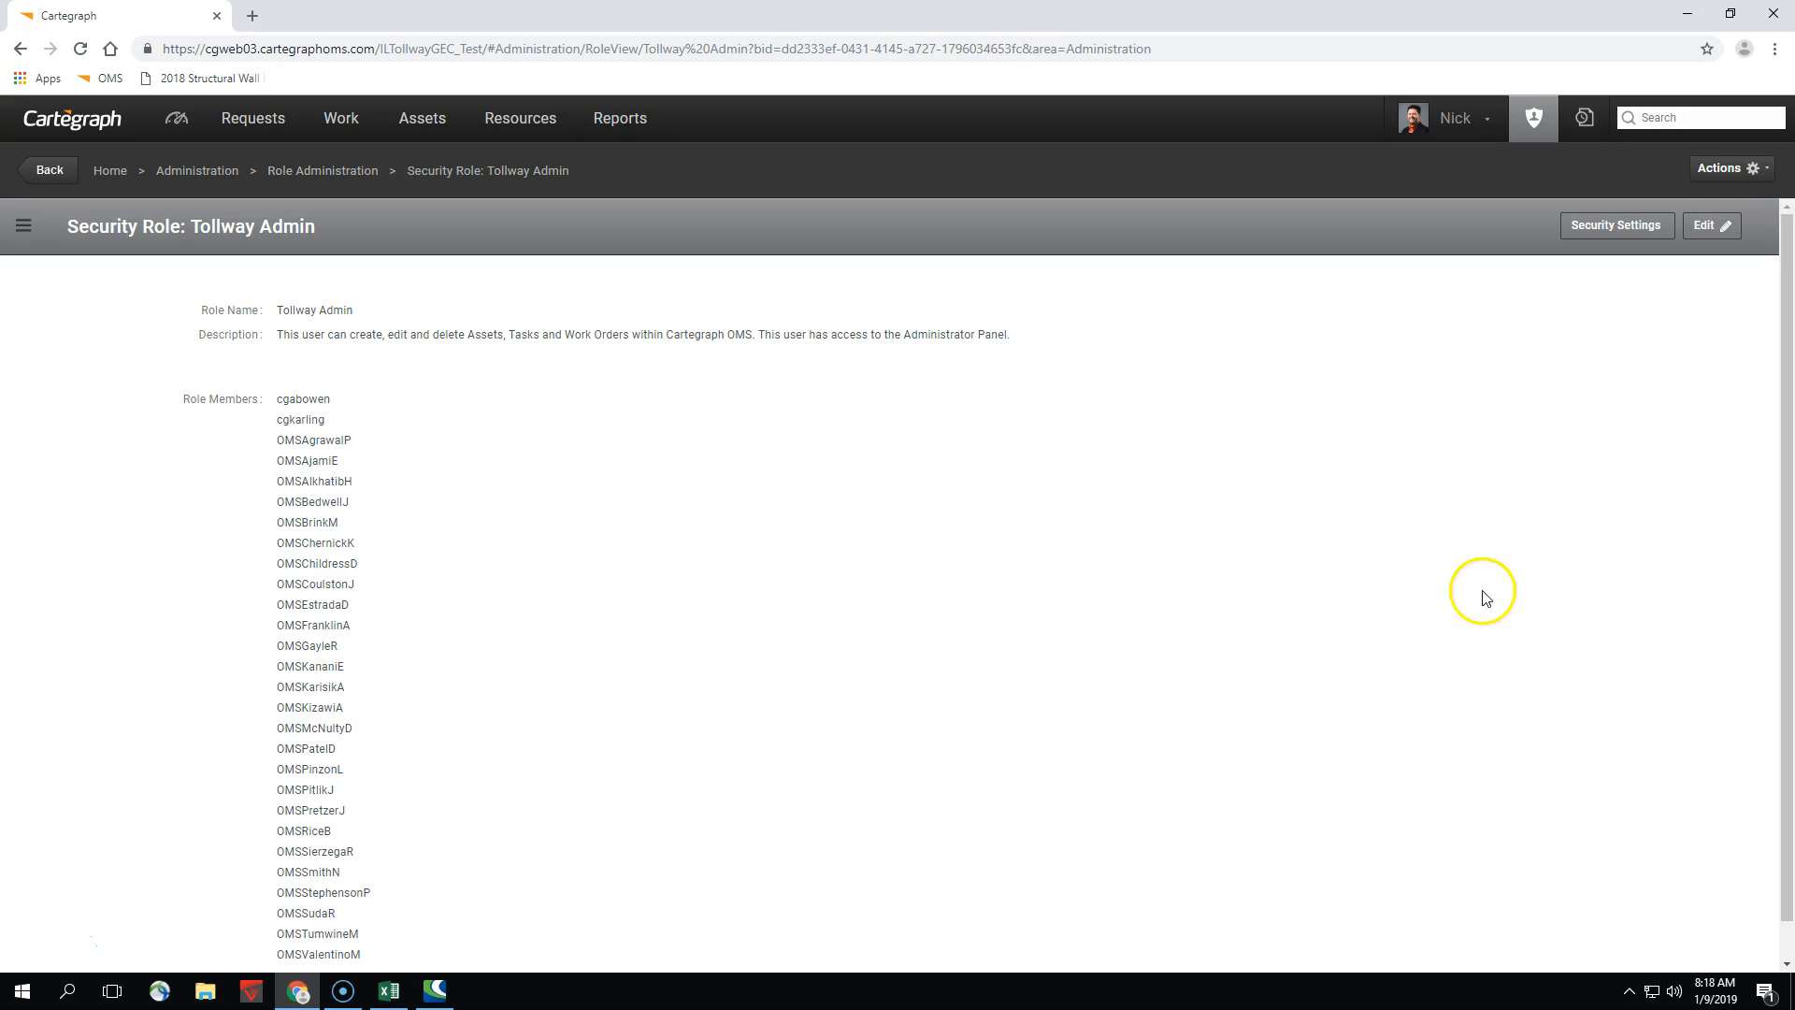
Duplicate the Tollway Admin security role under the name "testing role" and save it
left_click(1733, 169)
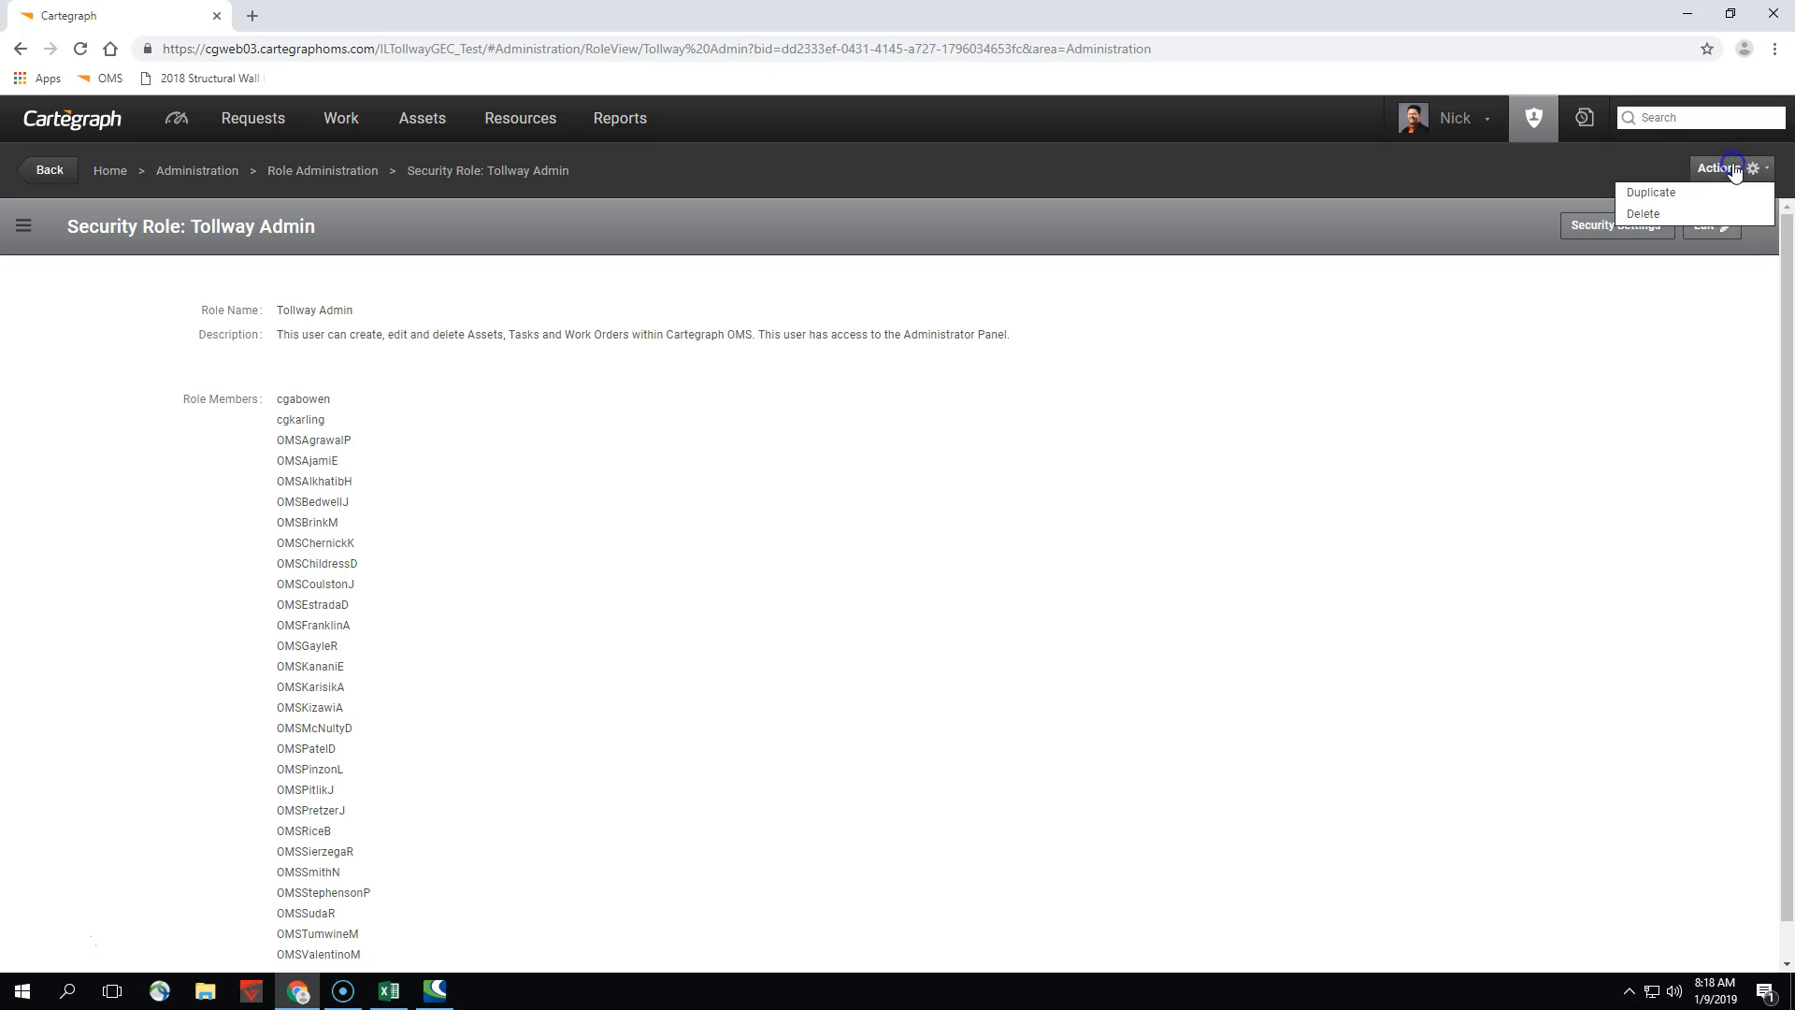
left_click(1715, 188)
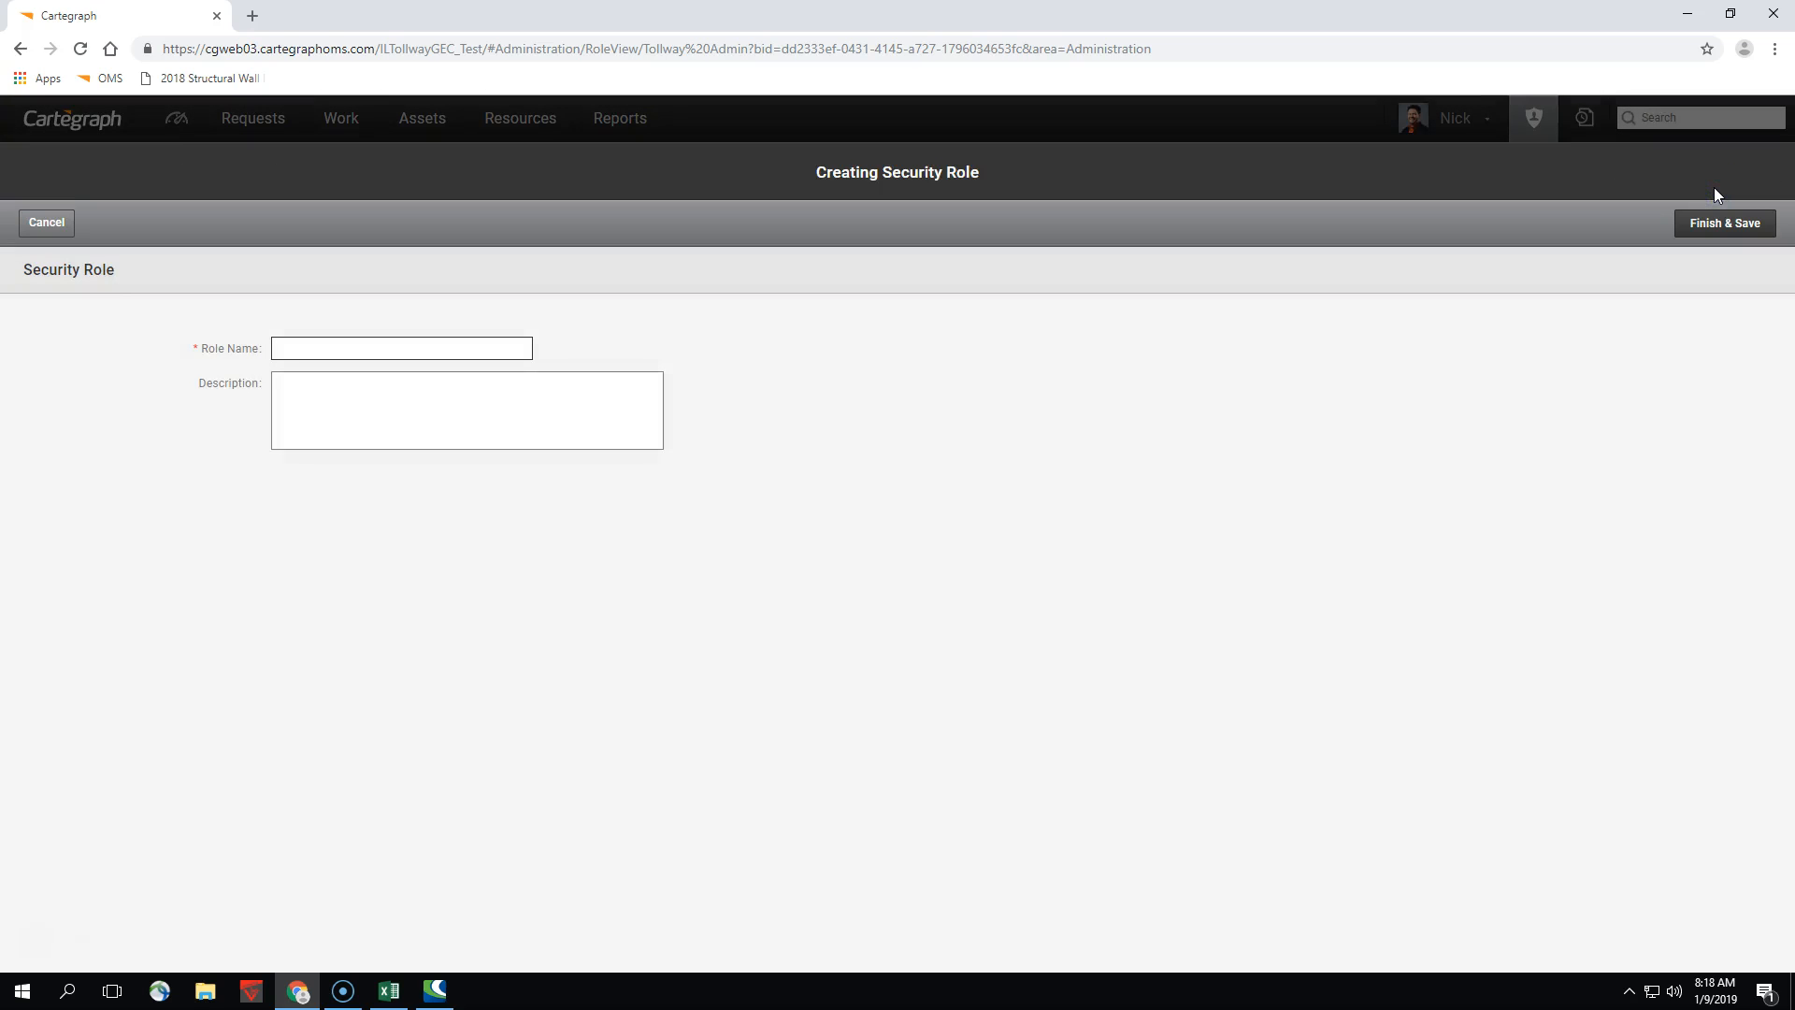
type("testing role")
left_click(1720, 222)
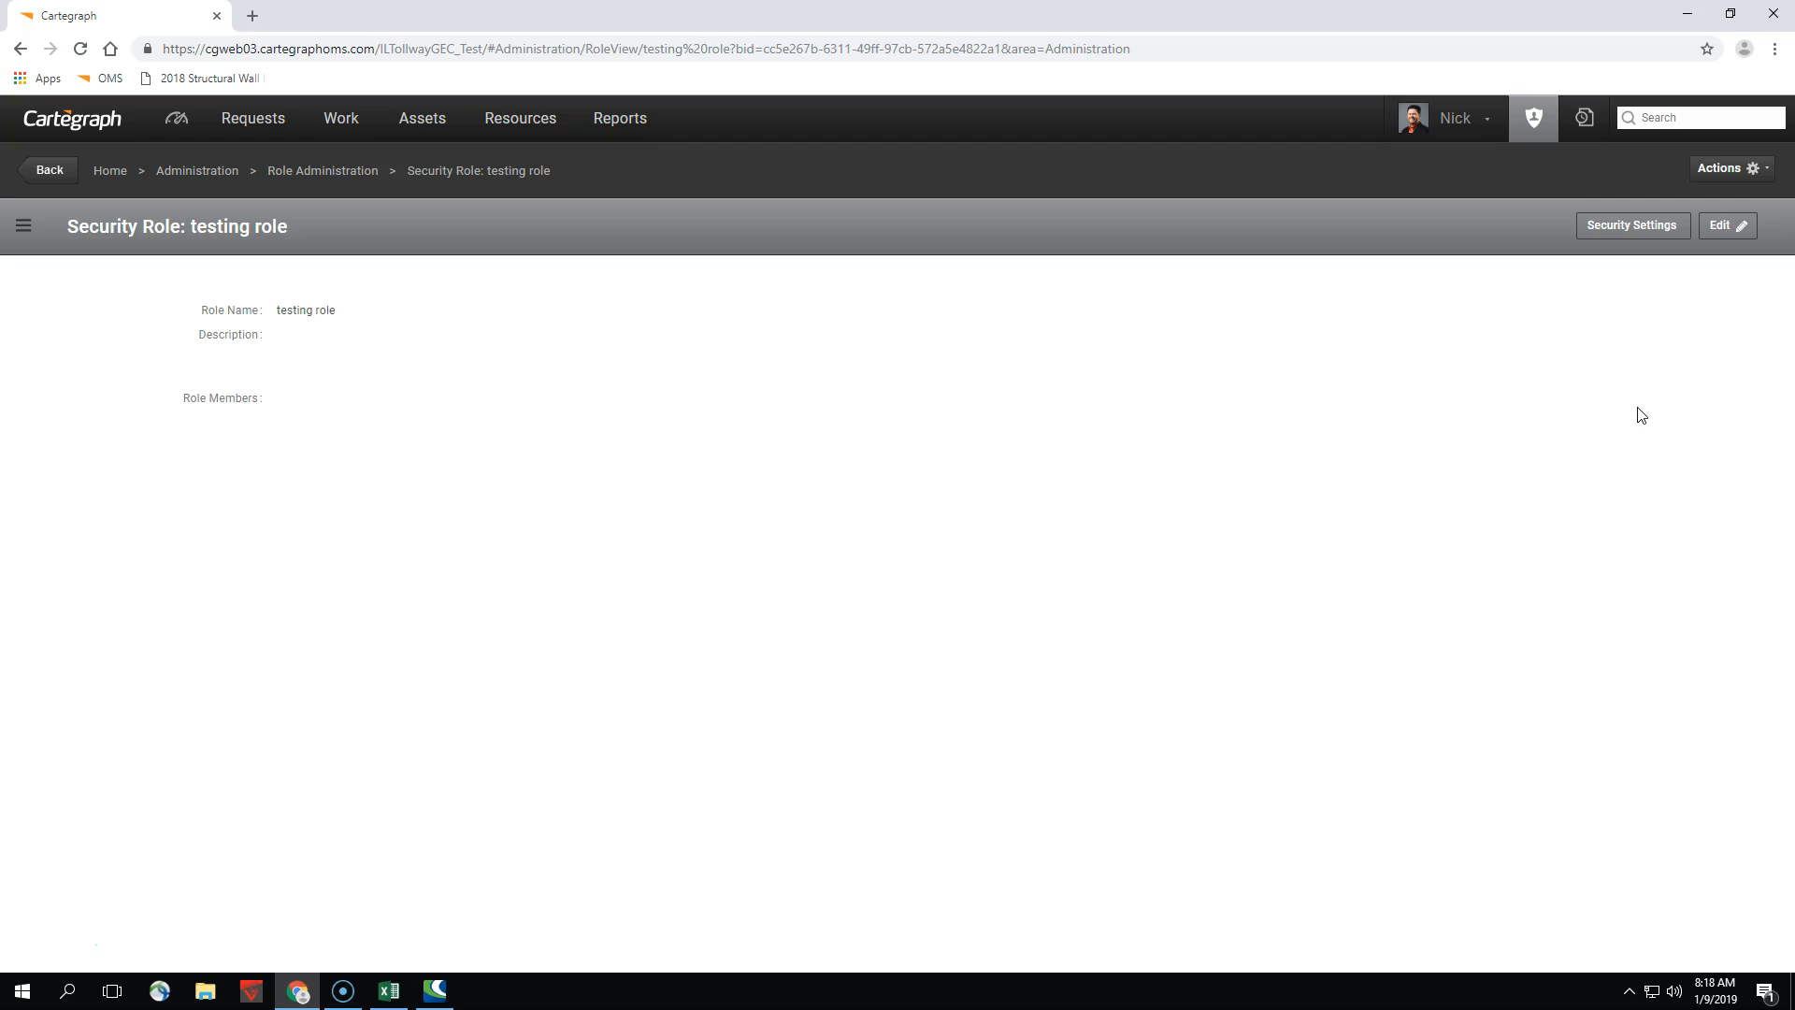
Delete the "testing role" security role permanently from the system
left_click(1741, 168)
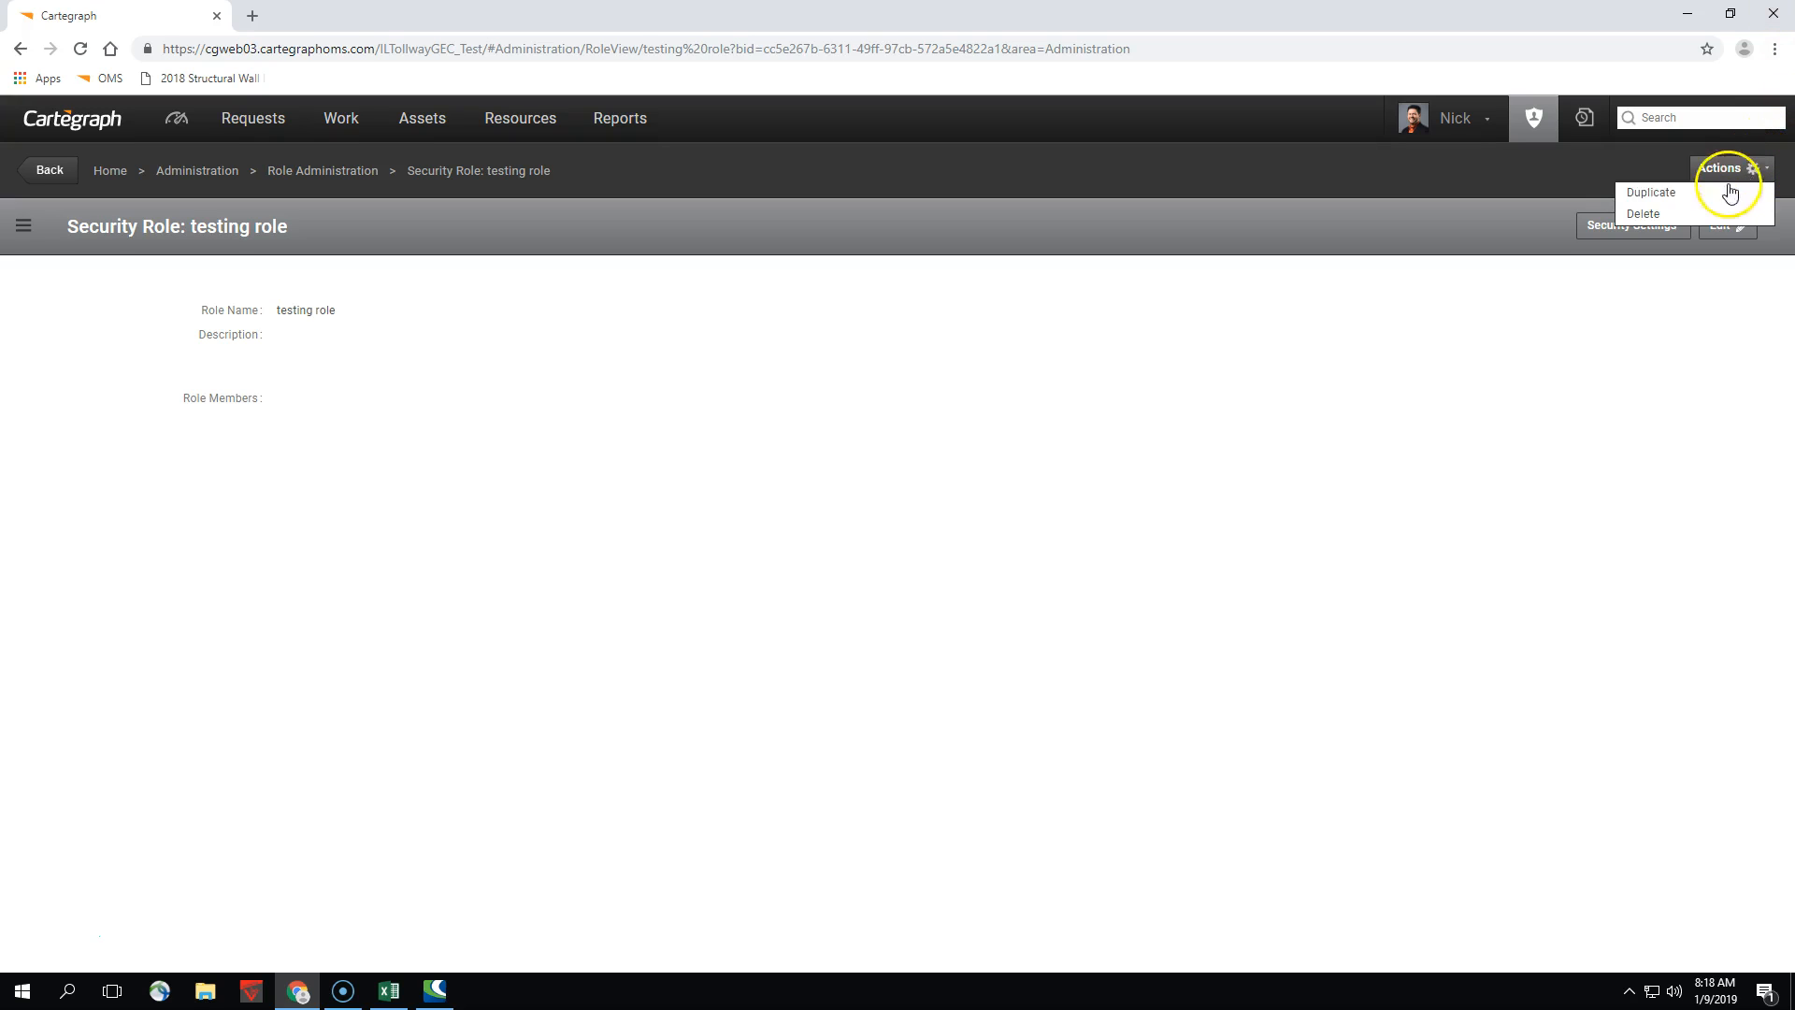
left_click(1698, 213)
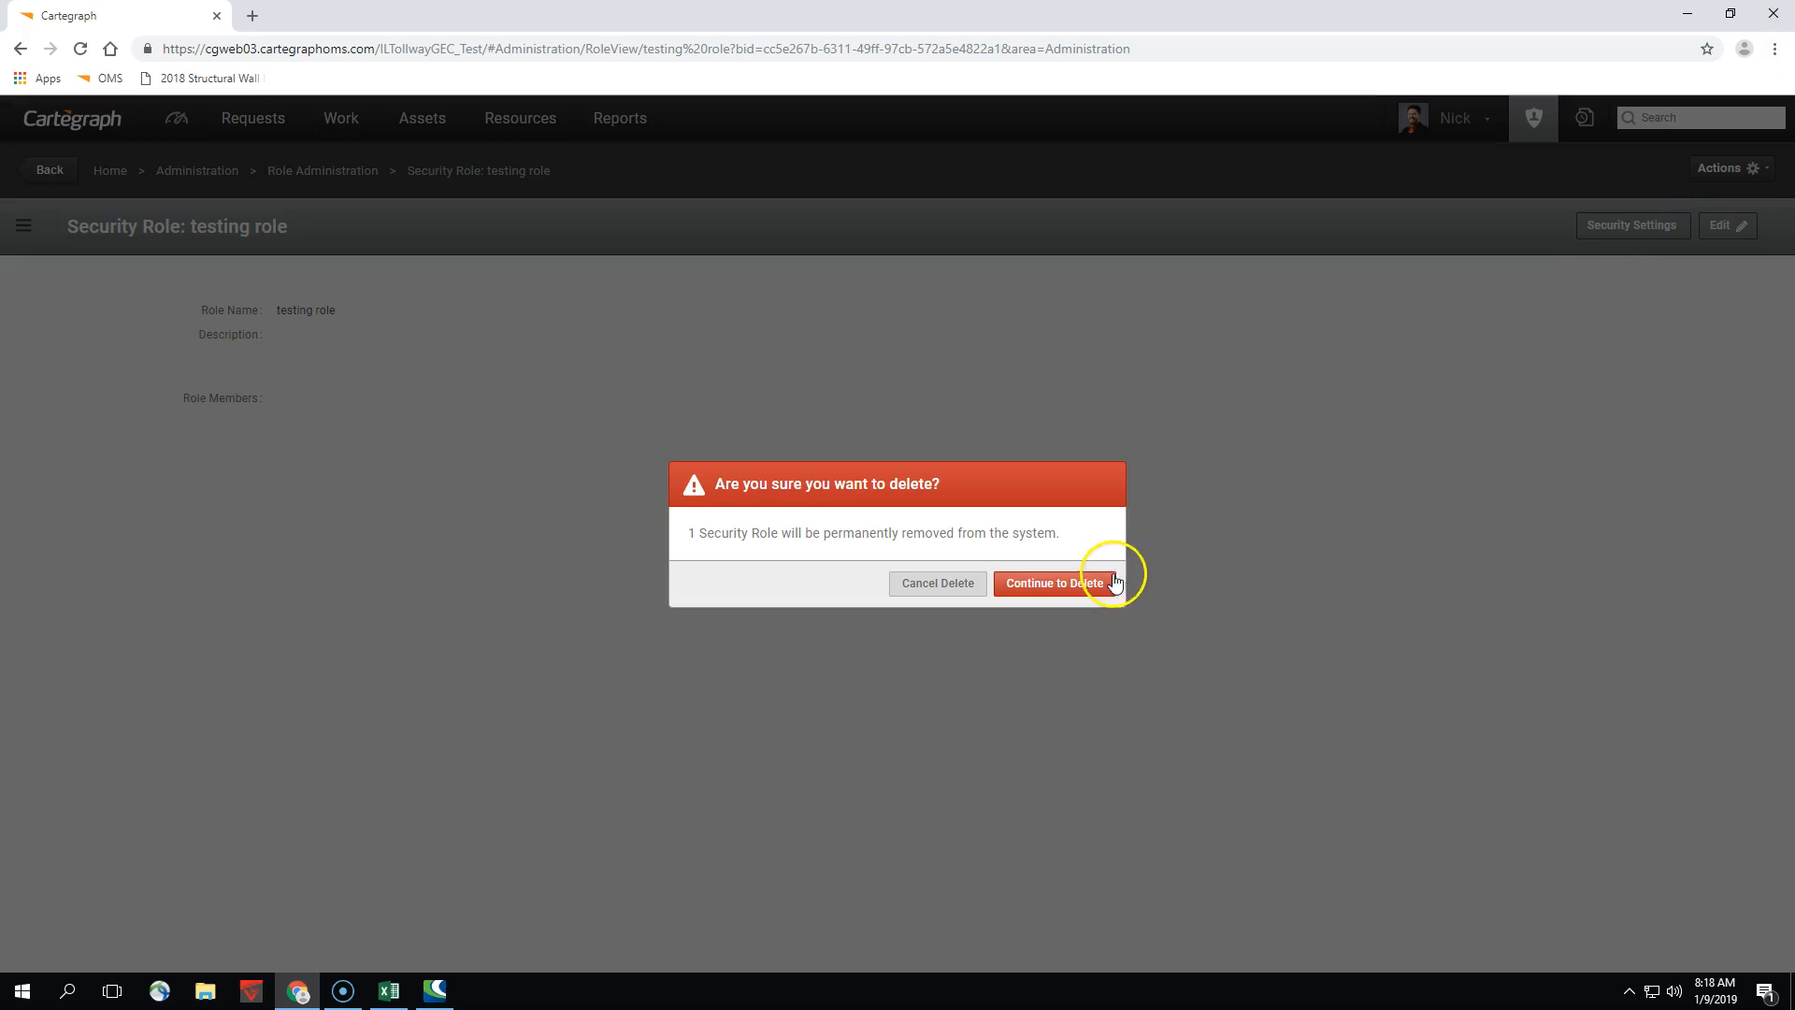
left_click(1104, 584)
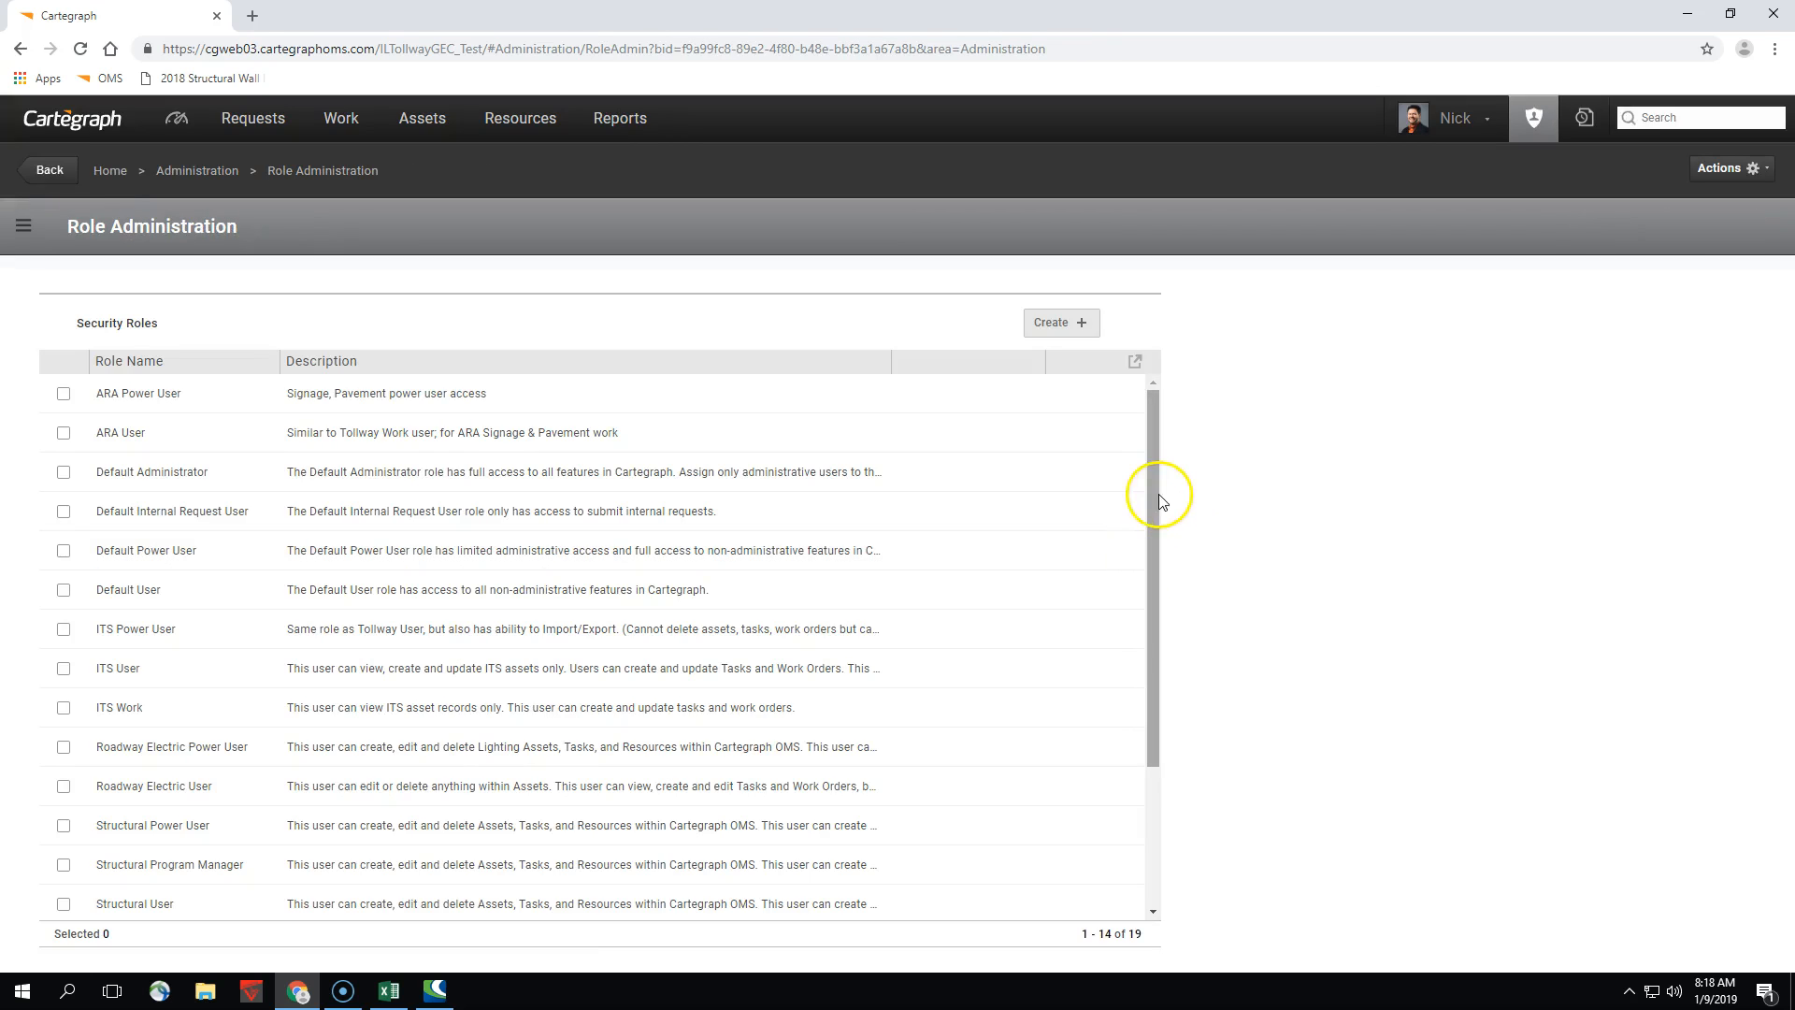